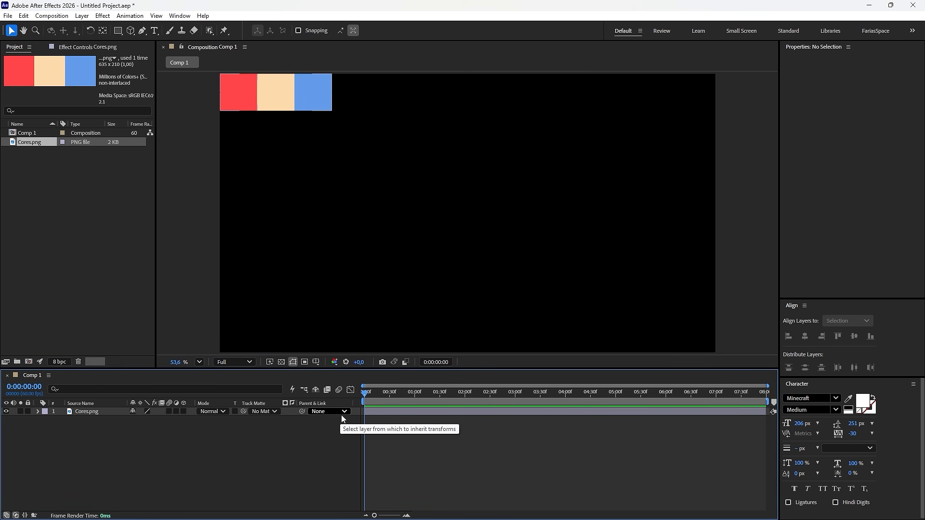
Step: Create a full-size 1920 × 1080 px solid coloured with the blue sampled from the Cores.png palette
right_click(245, 451)
click(208, 460)
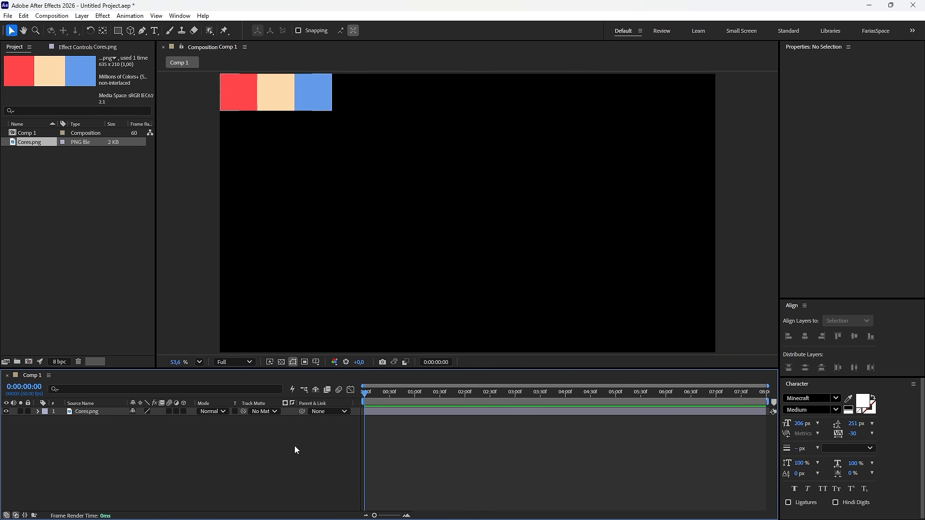
right_click(241, 447)
mouse_move(286, 330)
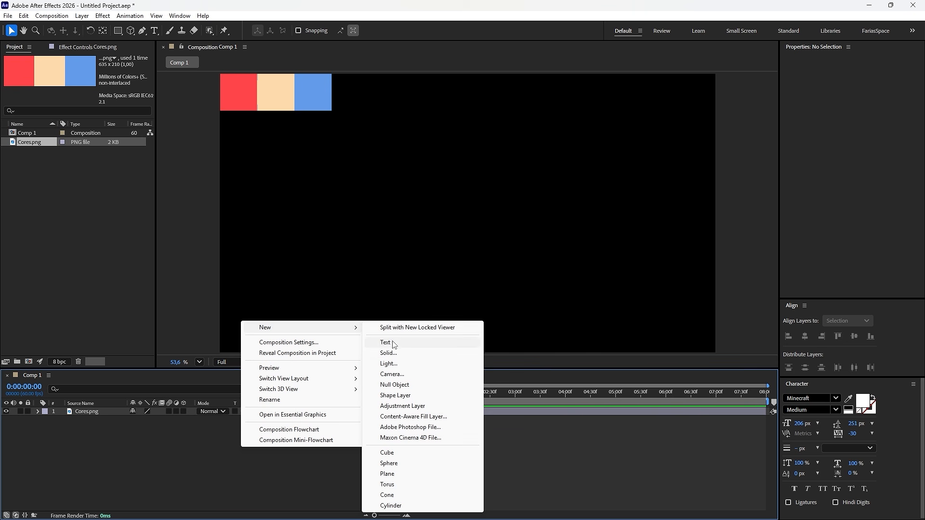
click(396, 355)
click(609, 283)
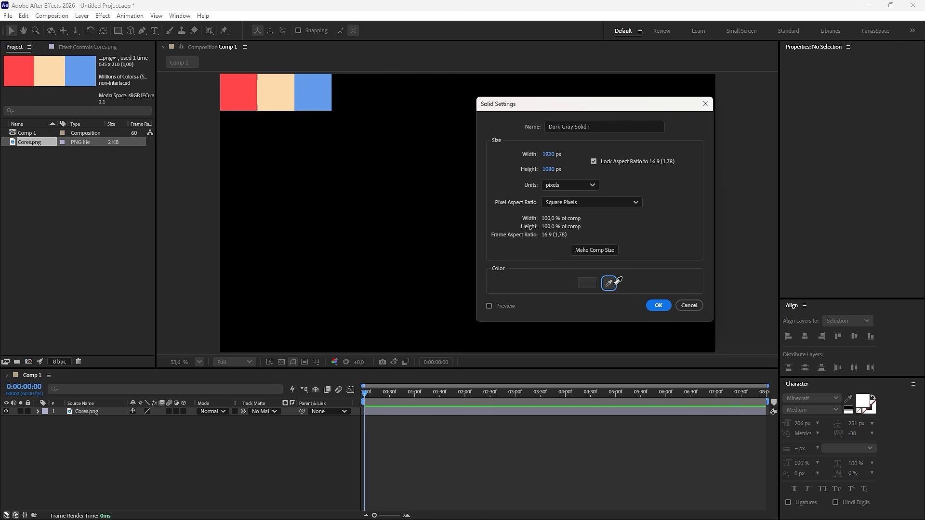
key(Return)
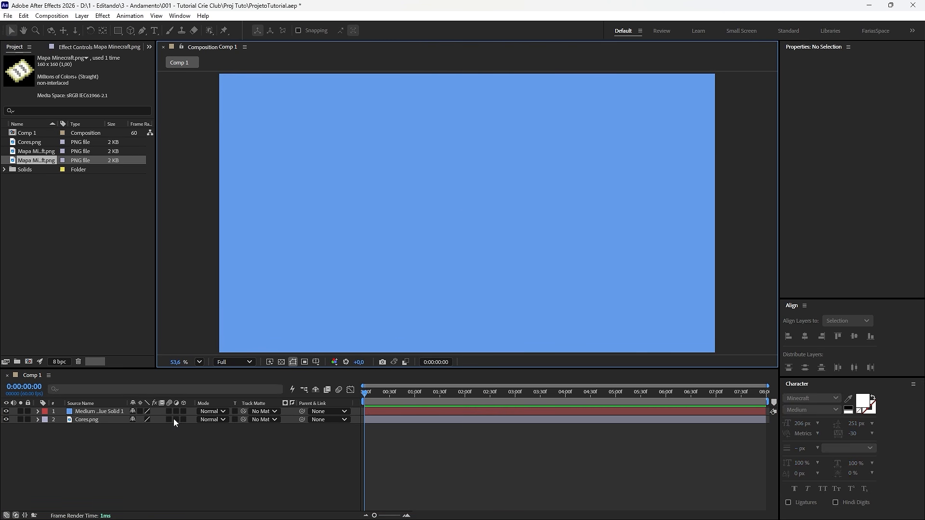
Step: Place Mapa Minecraft.png above the blue solid and scale it to about 281%
drag(174, 419, 221, 395)
key(s)
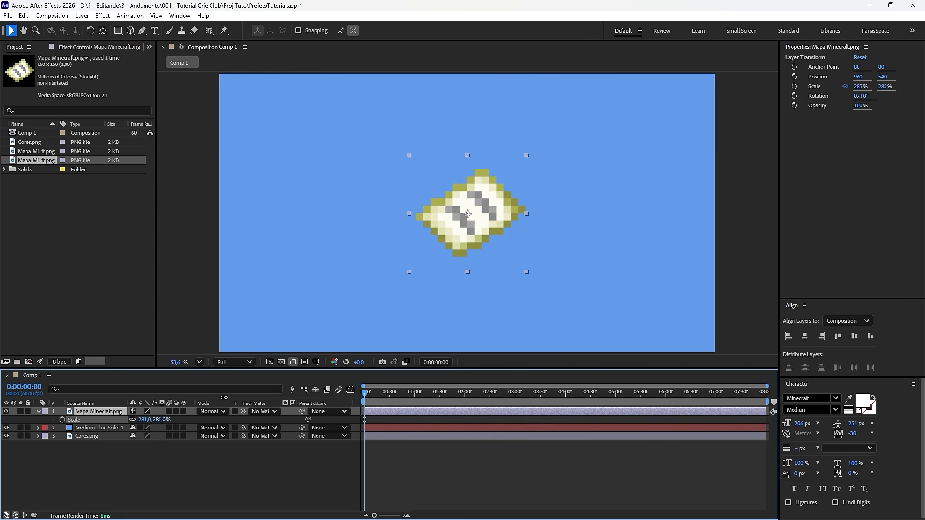
key(s)
click(230, 473)
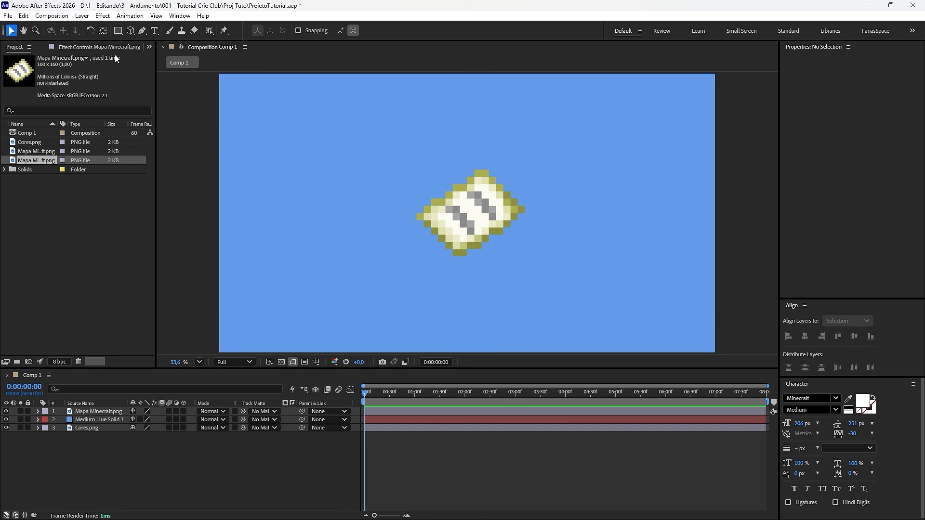
Step: Draw a black rectangle about 627 × 91 px over the map, then centre its anchor point and the layer in the composition
click(120, 35)
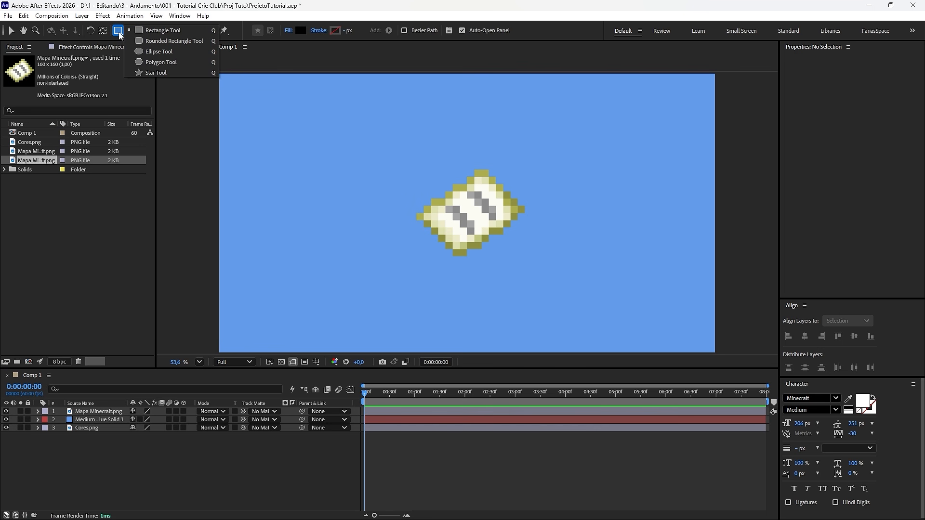
drag(398, 189, 559, 214)
key(ctrl+alt+Home)
key(ctrl+Home)
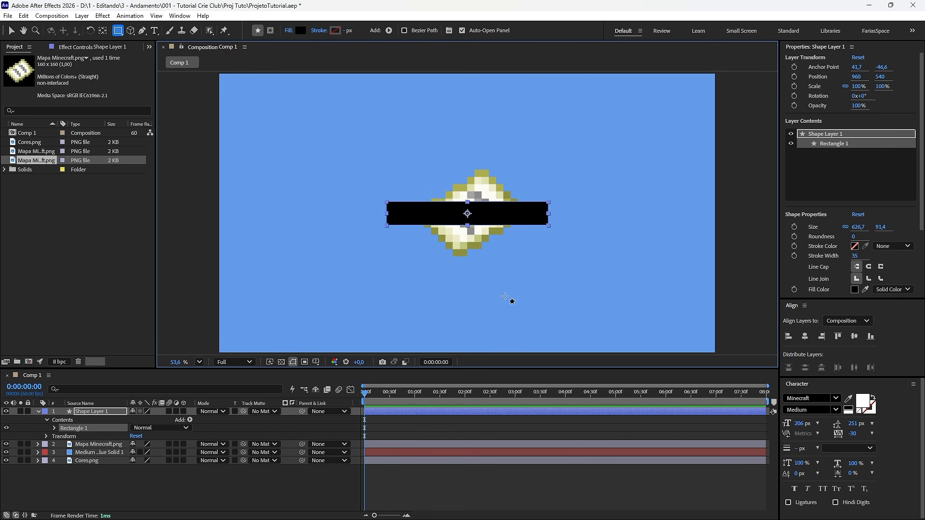
key(ctrl+z)
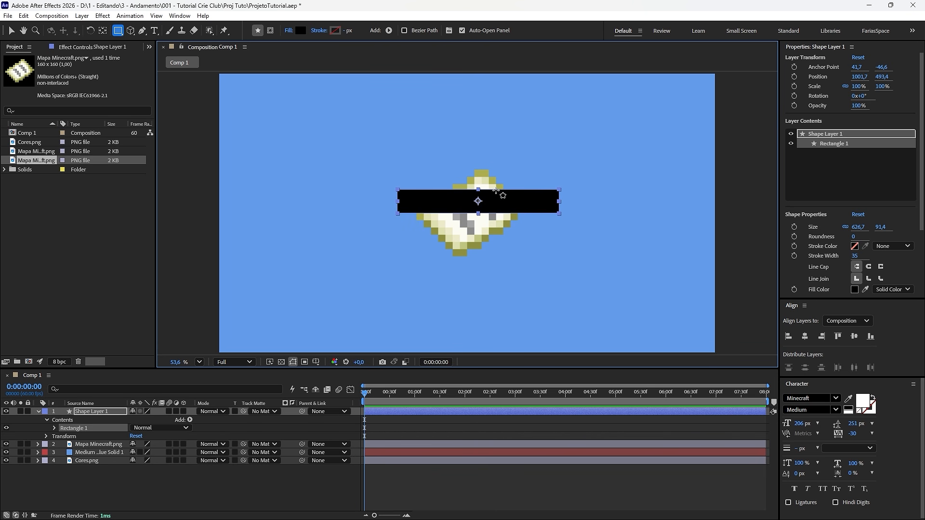
key(ctrl+Home)
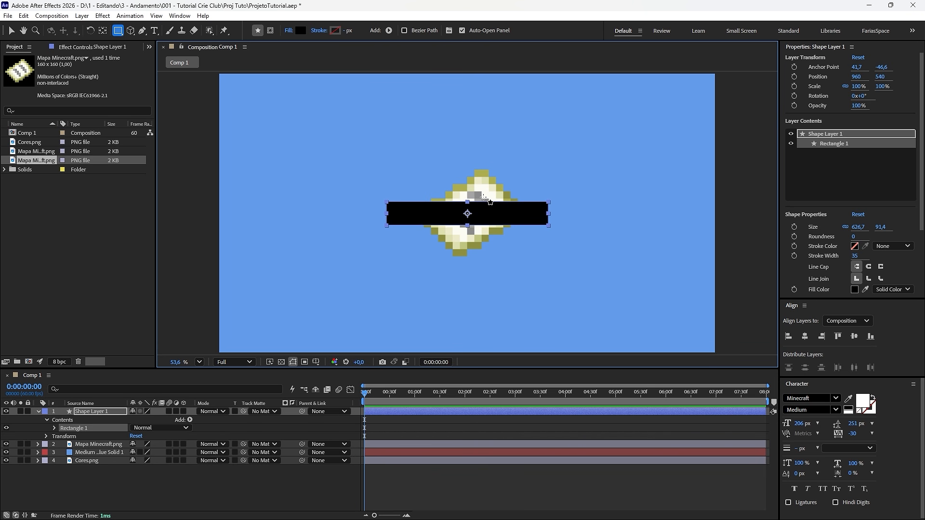
Step: Try to move the black rectangle away from the composition's centre
key(v)
mouse_move(472, 223)
mouse_down()
mouse_move(563, 238)
mouse_move(469, 214)
mouse_up()
key(ctrl+z)
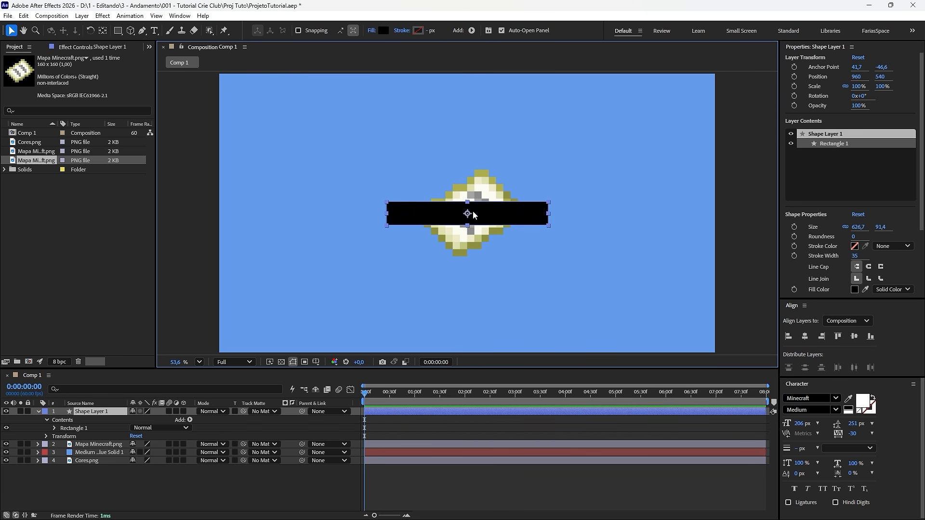
drag(485, 217, 484, 265)
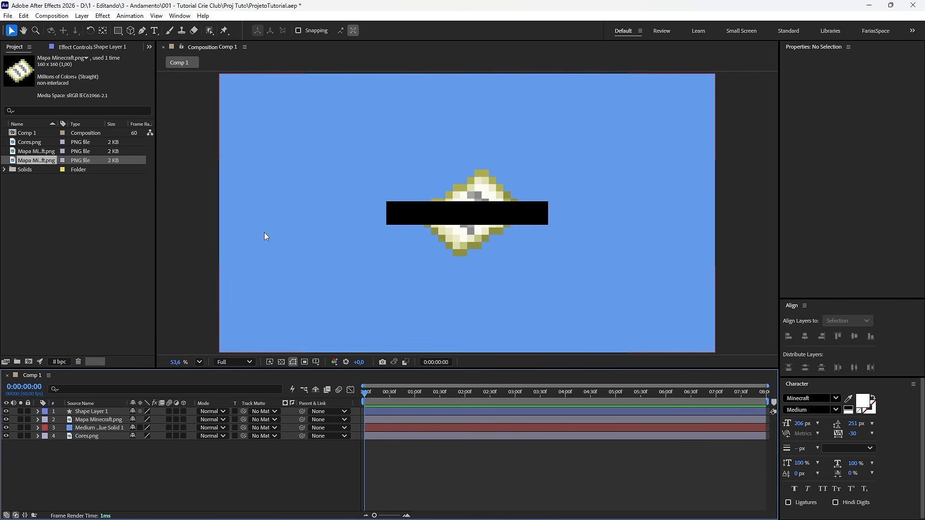
Step: Add a white text layer reading "mapa maneiro" in the Minecraft font
key(ctrl+t)
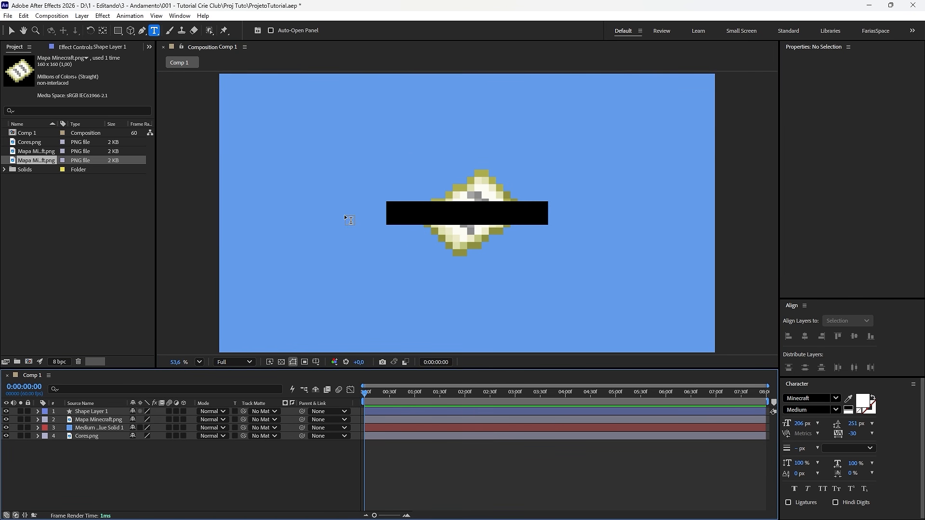
click(324, 216)
text(mapa maneiro)
key(ctrl+a)
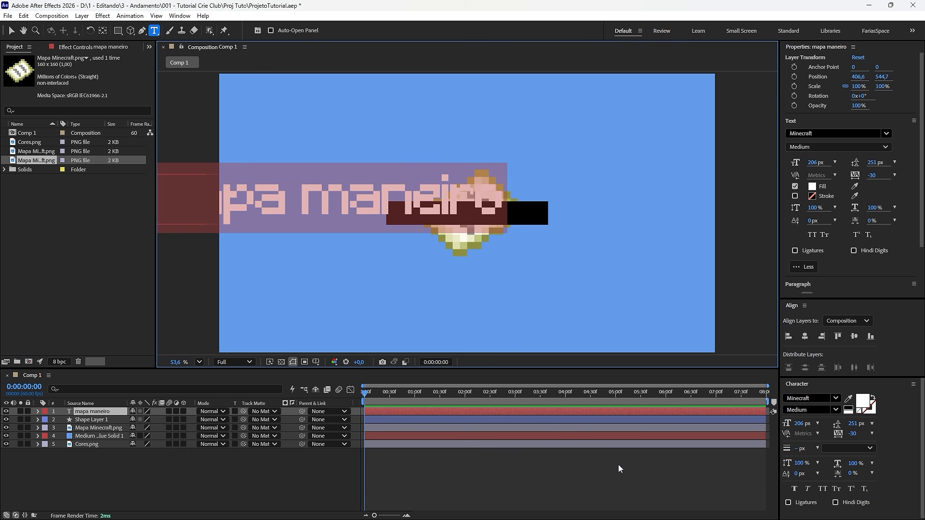
key(Escape)
Step: Centre the text's anchor point and layer in the composition and scale the text to 42% to fit the black rectangle
key(ctrl+alt+Home)
key(ctrl+Home)
key(s)
drag(155, 419, 127, 416)
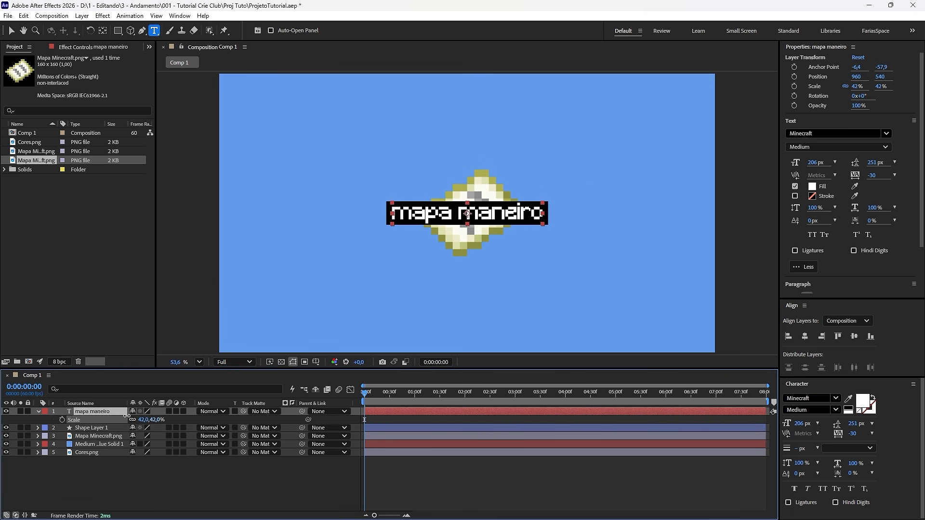
key(s)
click(264, 453)
Step: Set the opacity of the black rectangle's shape layer to 37%
scroll(562, 183, up, 1)
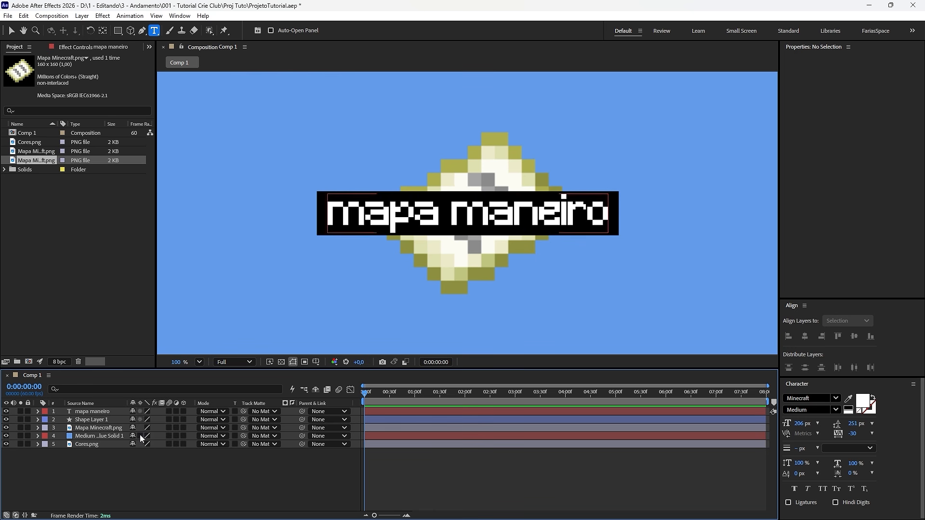
click(91, 421)
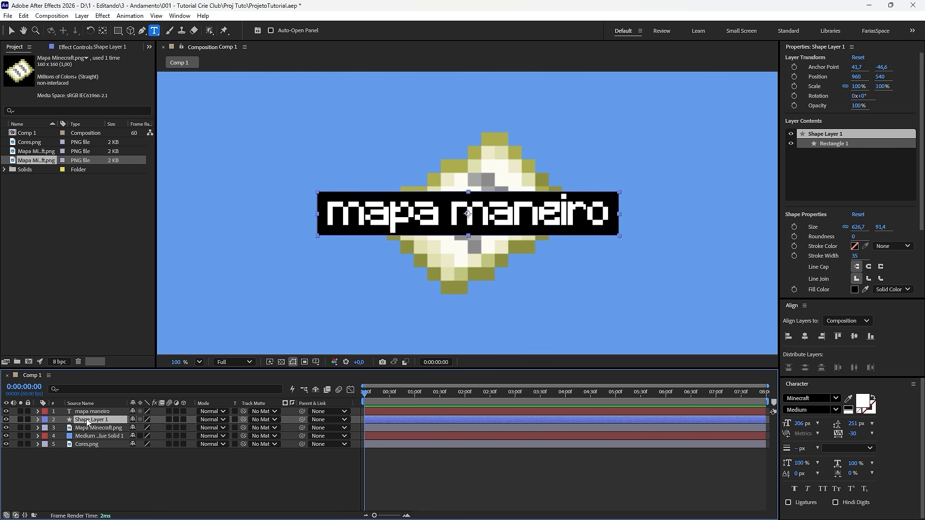
key(t)
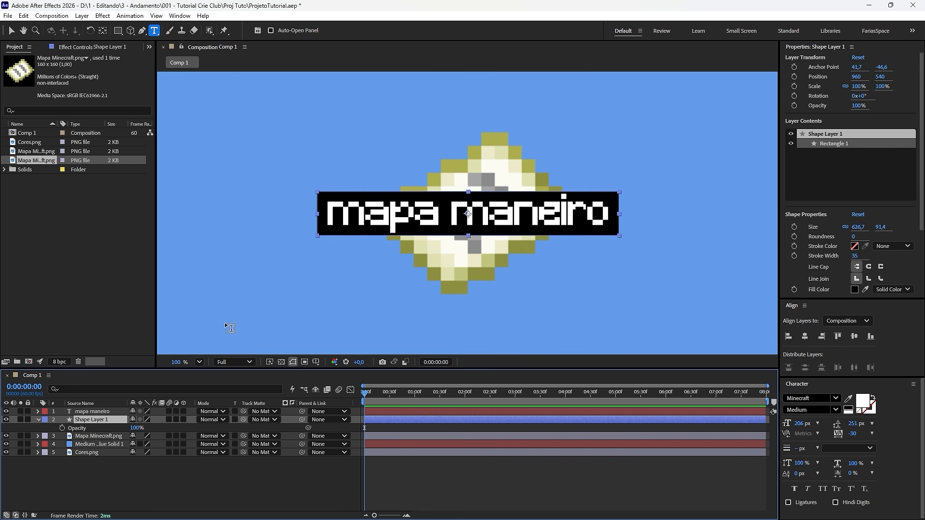
drag(135, 430, 100, 421)
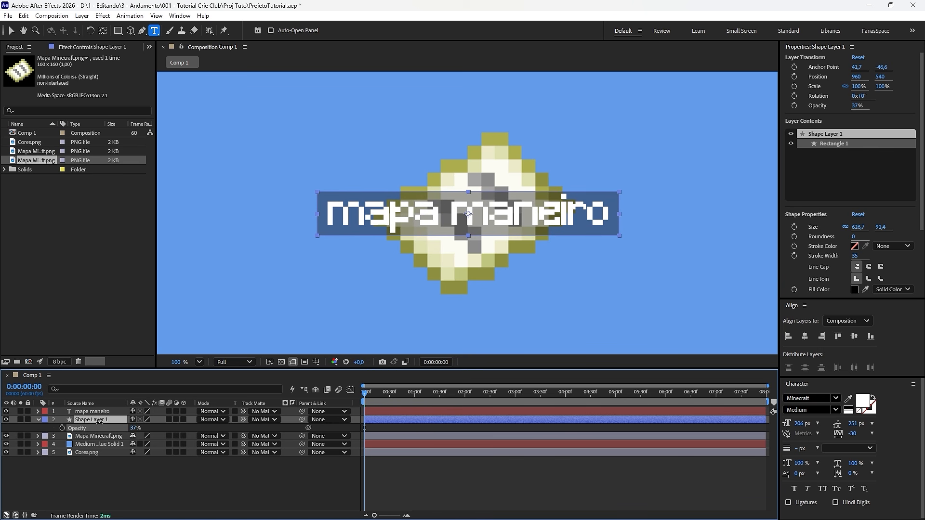
key(t)
click(295, 459)
Step: Pre-compose the mapa maneiro text and the rectangle layer into a composition named "Nick Minecraft"
scroll(499, 228, down, 3)
scroll(499, 227, up, 1)
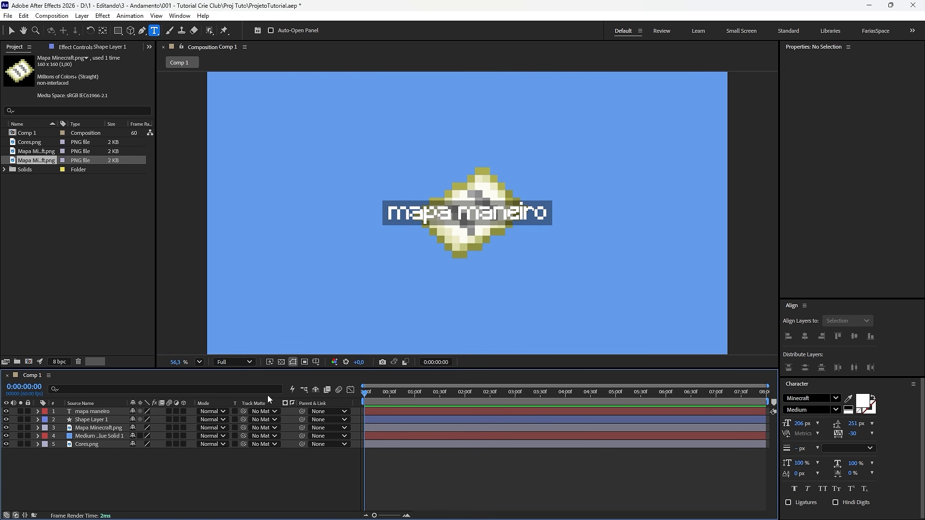
click(199, 362)
click(224, 181)
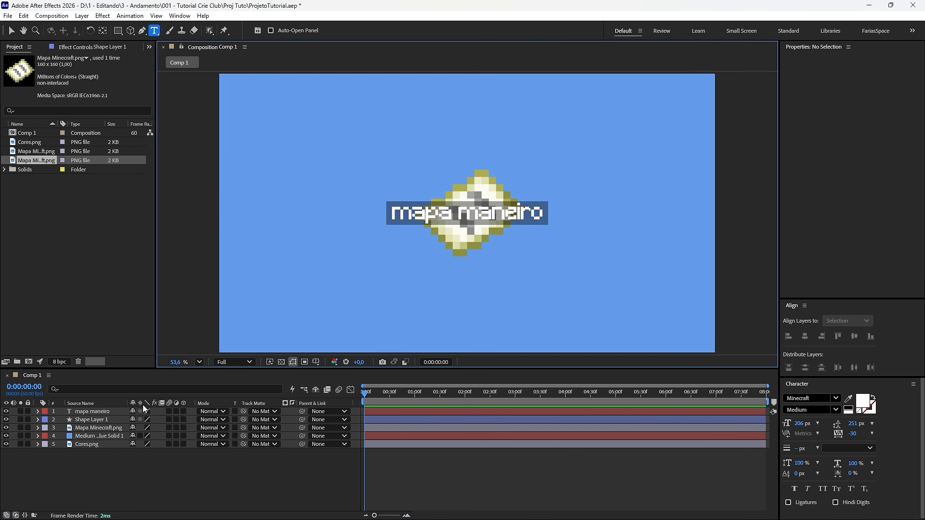
click(95, 410)
shift+click(101, 422)
key(v)
right_click(105, 417)
click(138, 337)
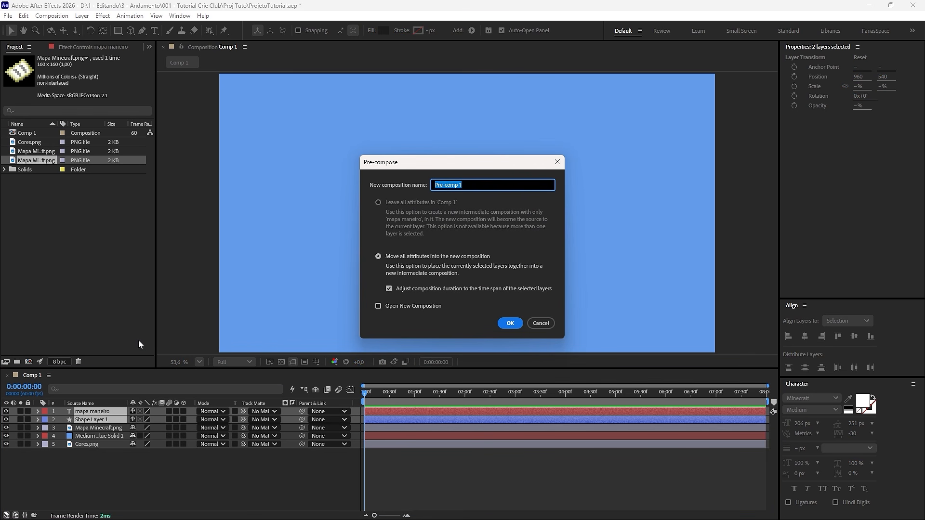
text(Nick Minecraft)
key(Return)
Step: Scale the Nick Minecraft layer to 64% and move it above the map image
key(s)
drag(144, 420, 140, 418)
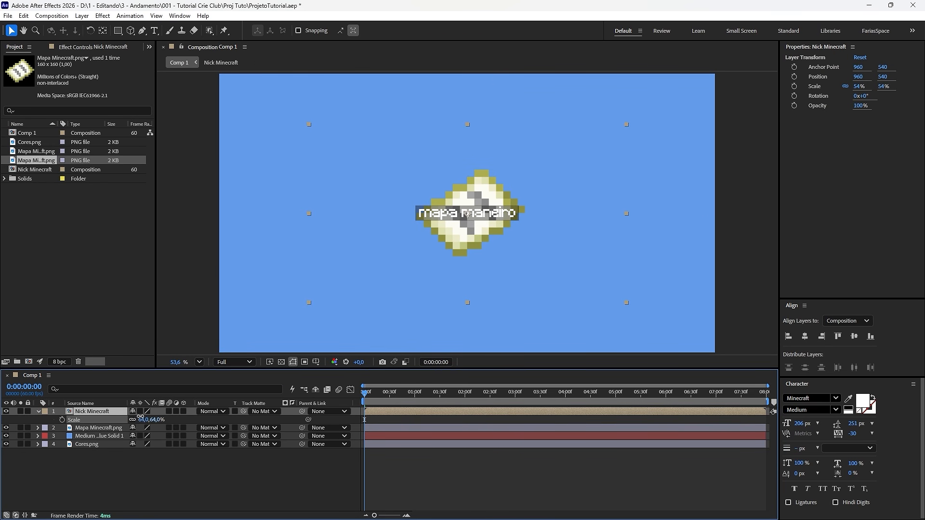
drag(495, 213, 496, 155)
key(s)
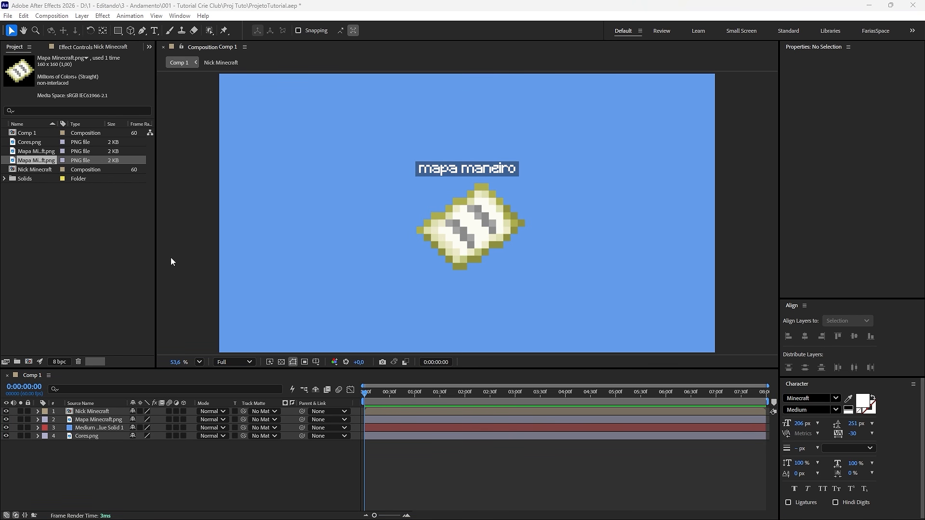
Step: Import Nuvens.png into the composition and place its layer between the map image and the blue solid
drag(521, 184, 490, 187)
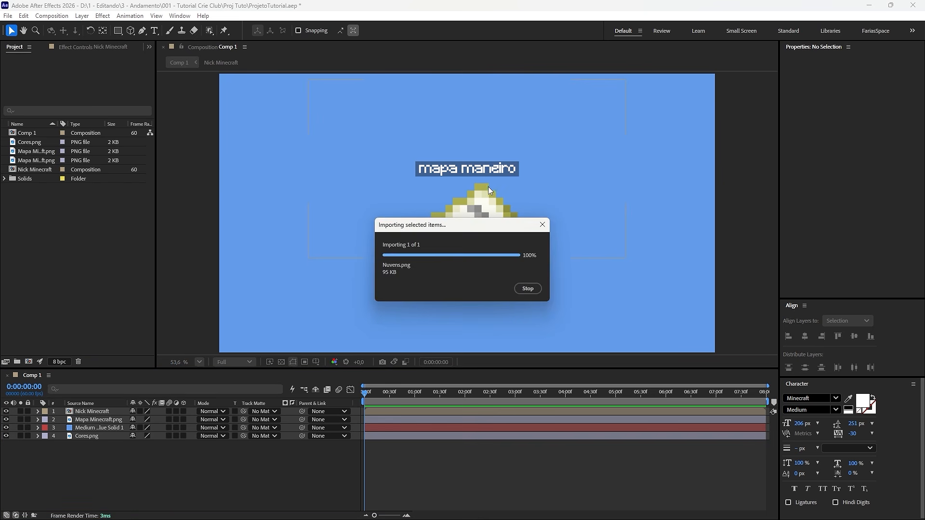
drag(114, 413, 102, 435)
click(99, 437)
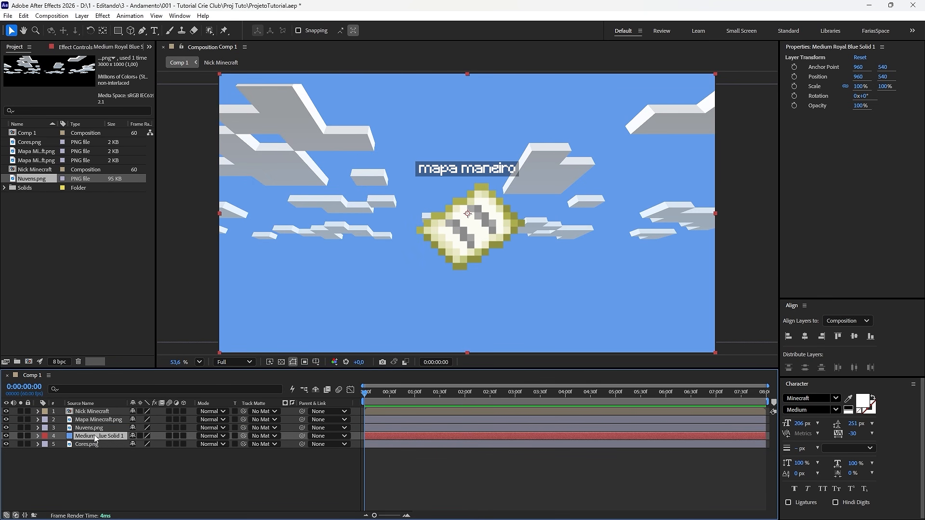
Step: Move the Nuvens.png clouds layer up to a position of 960, 397
key(p)
drag(152, 436, 83, 436)
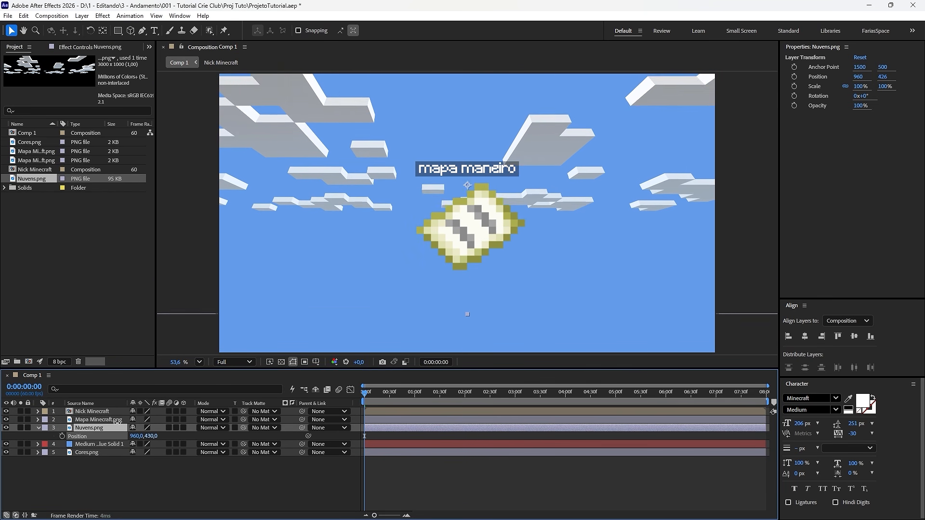
key(p)
click(242, 482)
Step: Make the name tag, map and clouds layers 3D, and set the clouds' position to 960, 300, 1349 and scale to 173%
click(113, 428)
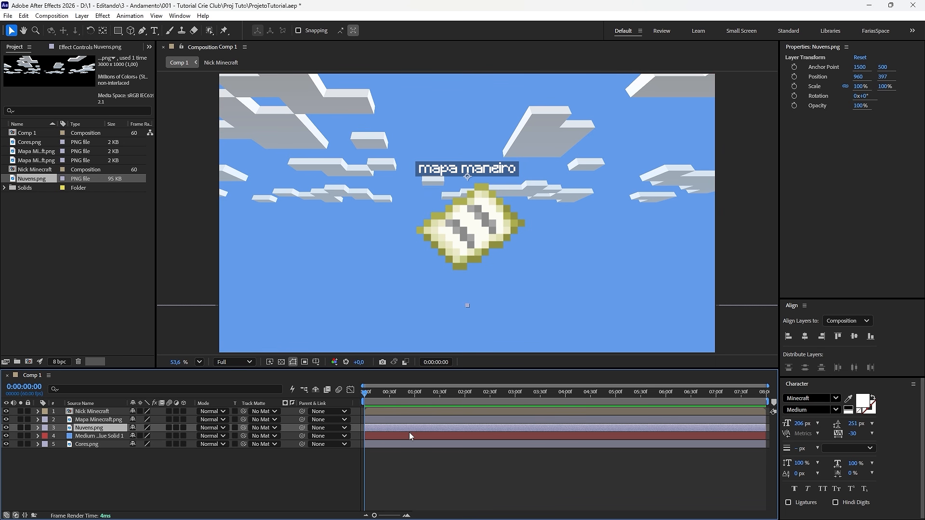
drag(185, 428, 169, 440)
key(p)
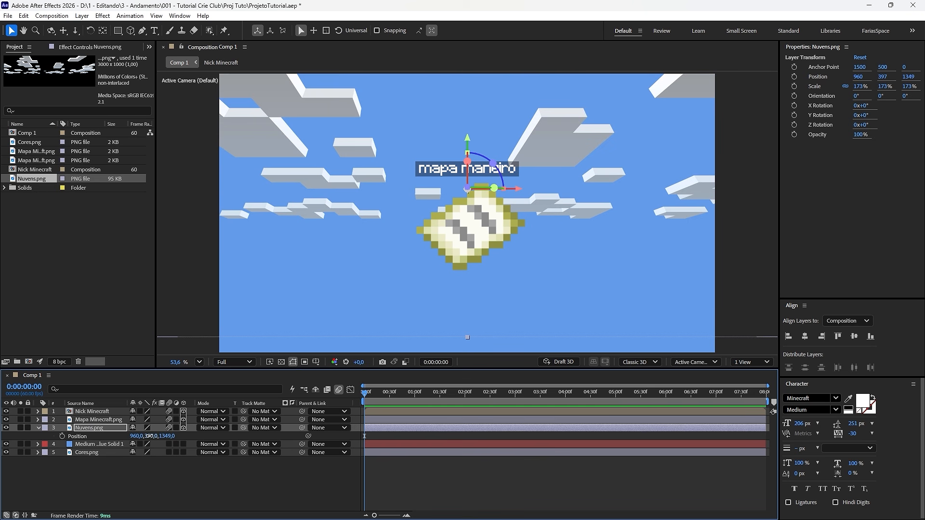
drag(151, 437, 148, 438)
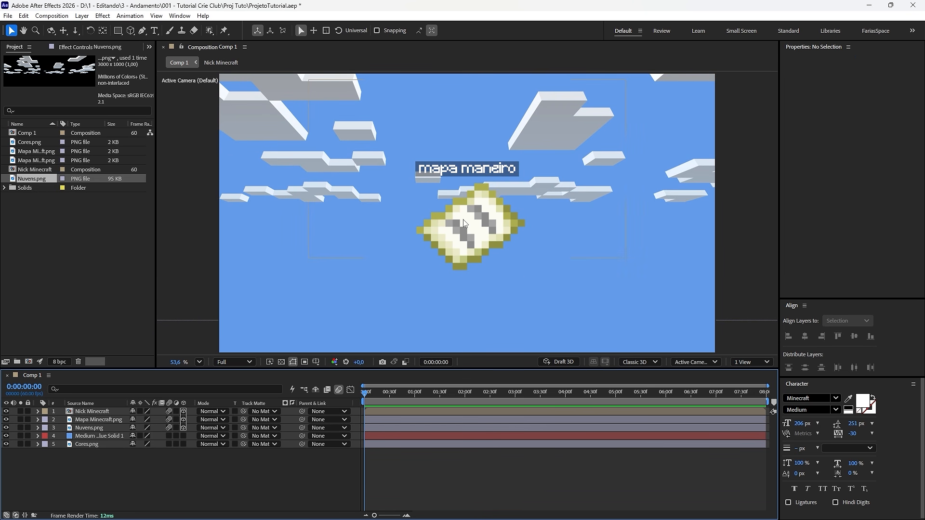
Step: Orbit the 3D view around the map to check the depth between it and the clouds
key(c)
drag(466, 223, 508, 299)
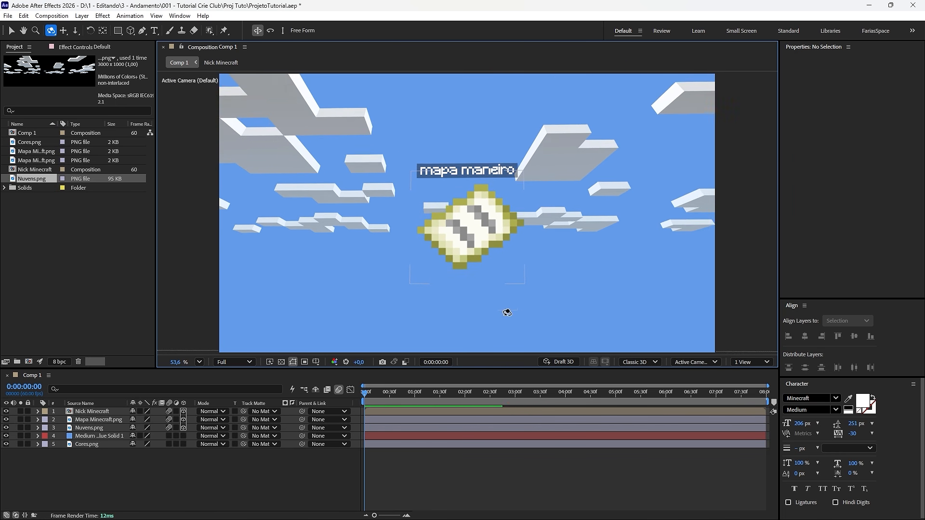
key(ctrl+z)
key(v)
click(201, 396)
Step: Duplicate the Nuvens.png layer, mask a single cloud group with the Pen tool, and place it lower left of the map at about 148, 866, -107
click(109, 428)
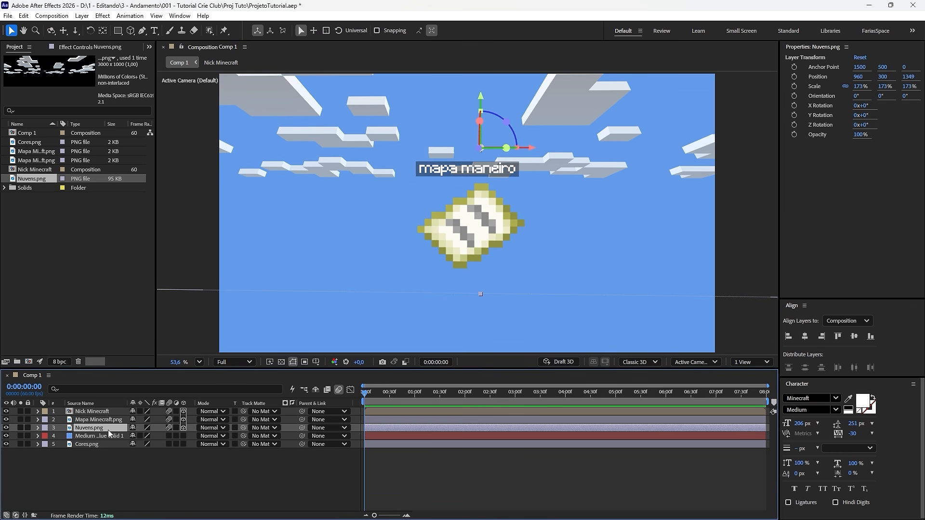
key(ctrl+d)
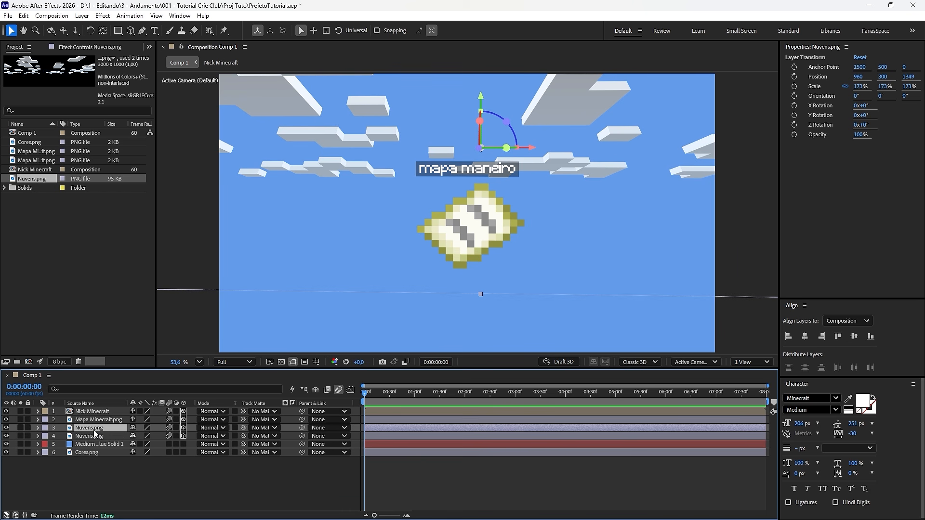
key(g)
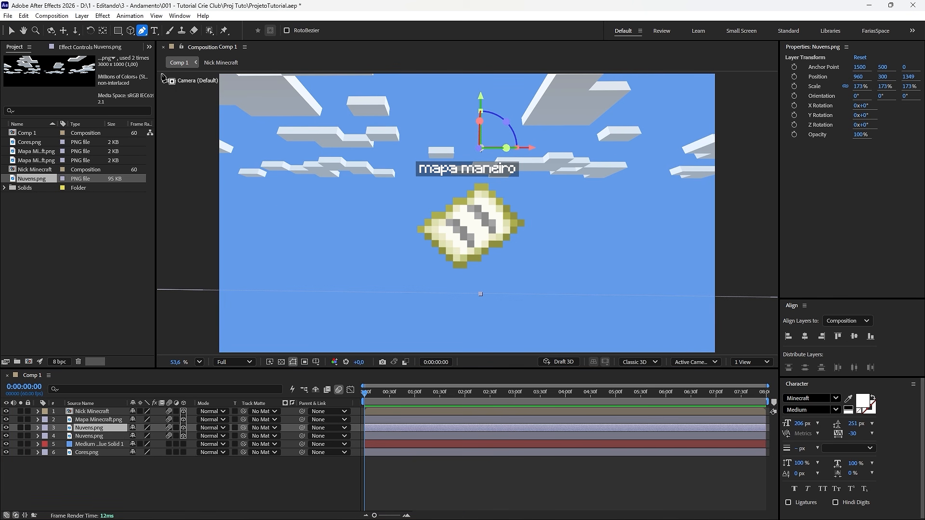
click(230, 169)
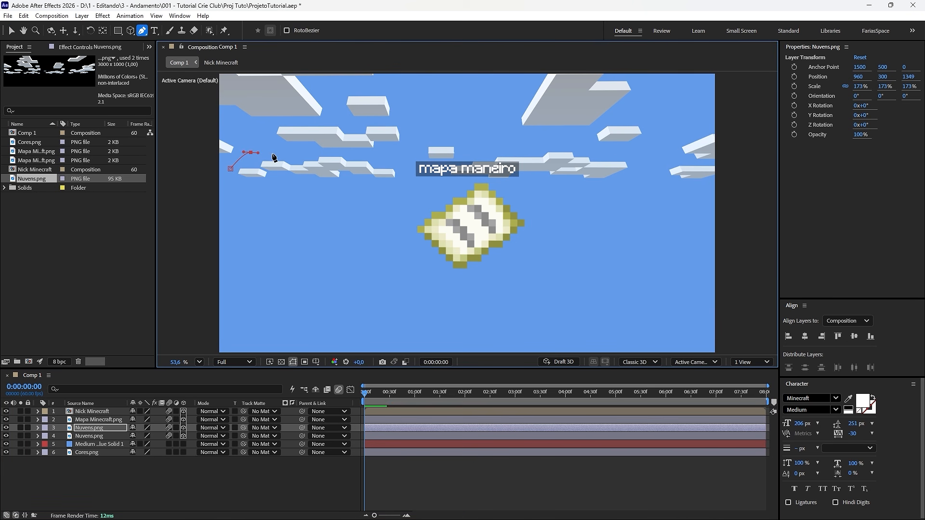
drag(259, 152, 282, 153)
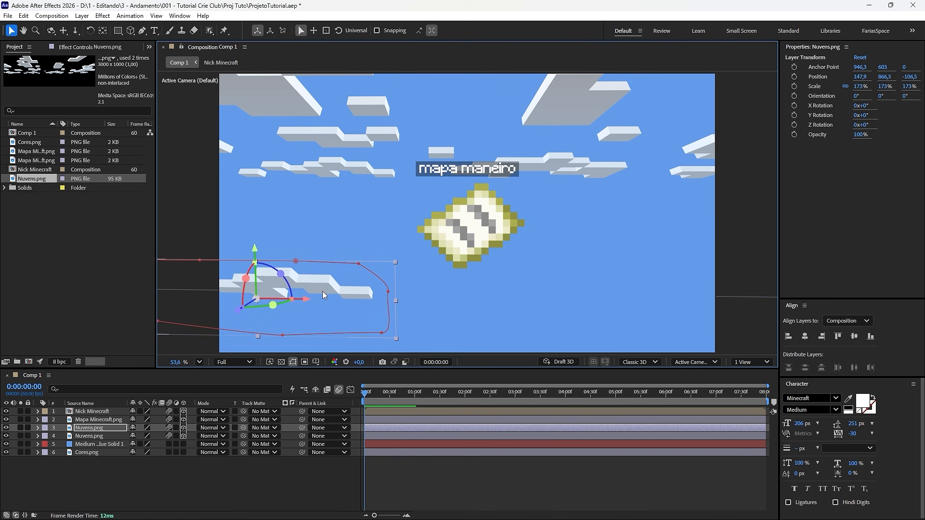
Step: Duplicate the masked cloud and push the copy back to the right of the map at position 2048.5, 997.2, 1829
key(ctrl+d)
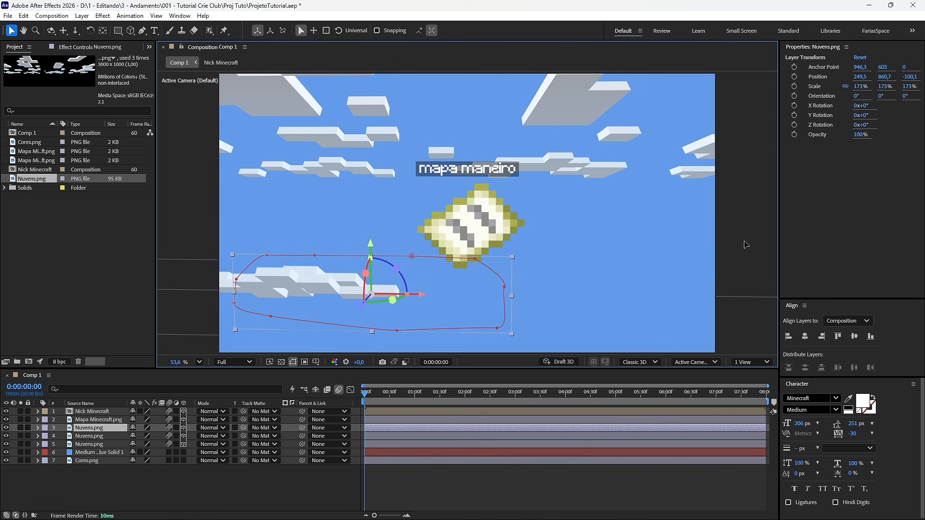
drag(420, 286, 718, 227)
key(p)
drag(167, 436, 923, 270)
drag(576, 200, 628, 251)
Step: Move the left masked cloud to about 307, 608, -585 and add another copy below the map at about 830, 1461, 1400
click(269, 289)
drag(269, 288, 276, 261)
key(p)
drag(165, 453, 0, 453)
drag(295, 296, 337, 253)
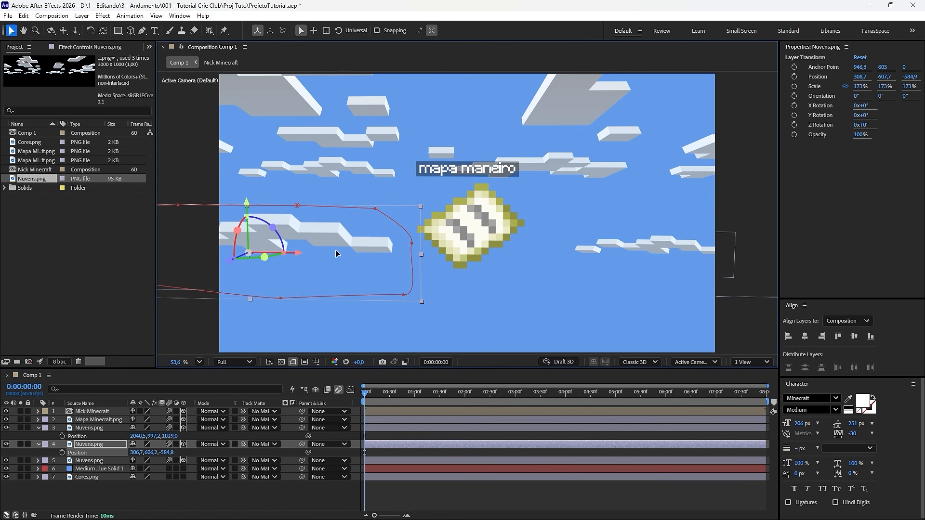
click(318, 496)
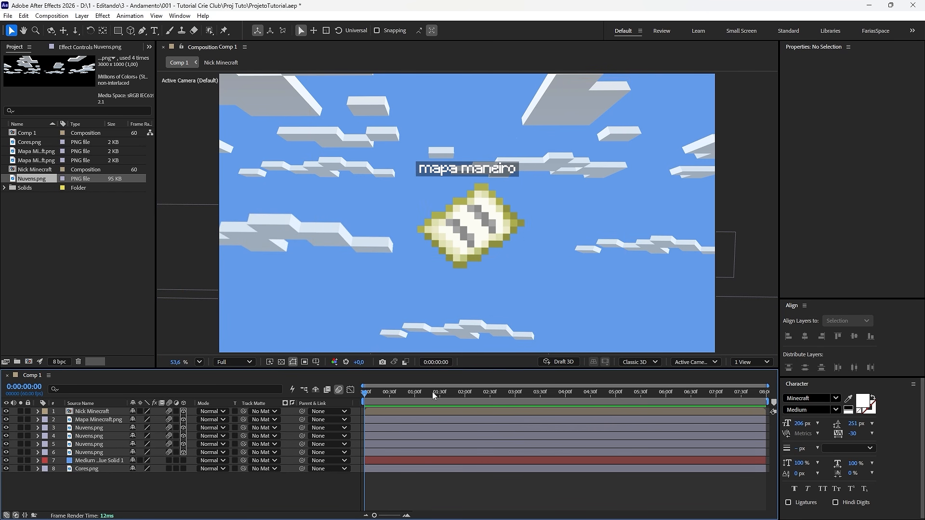
Step: Flip the small masked cloud to the right of the map horizontally
click(449, 436)
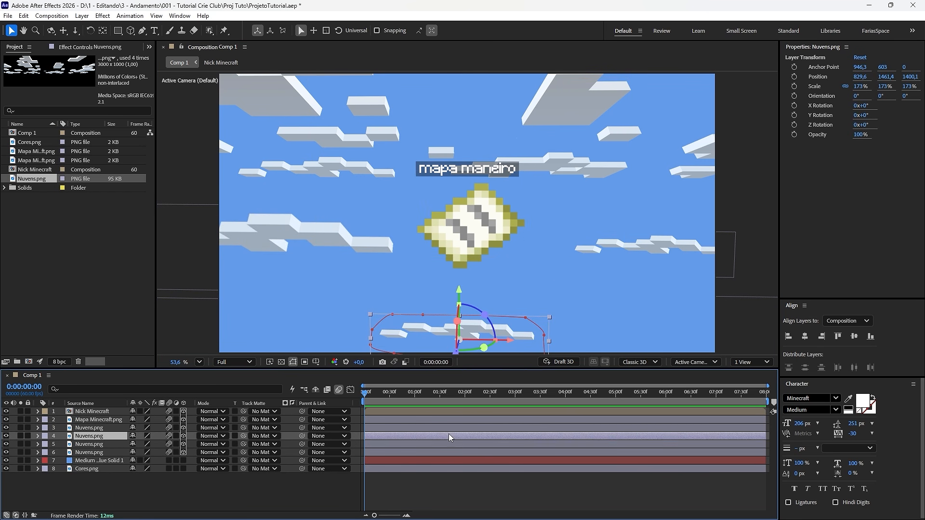
click(469, 428)
right_click(622, 256)
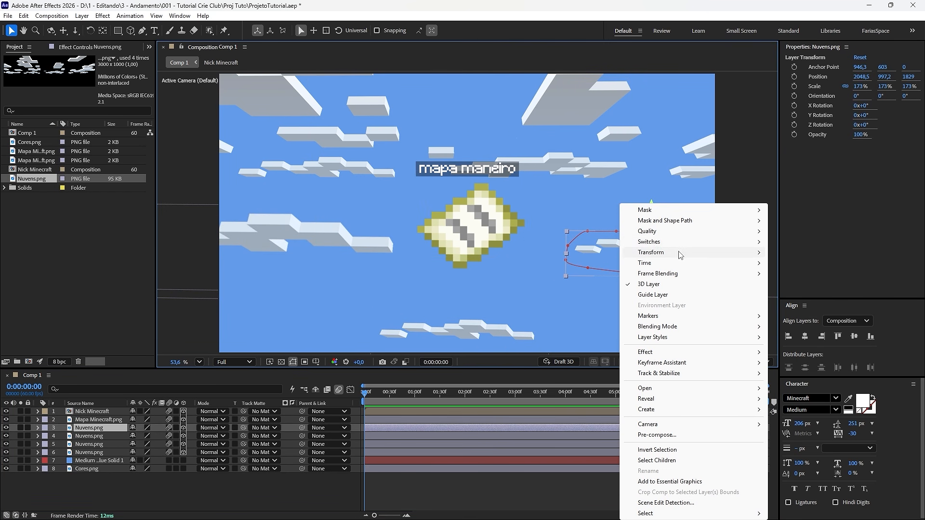
right_click(599, 252)
mouse_move(633, 256)
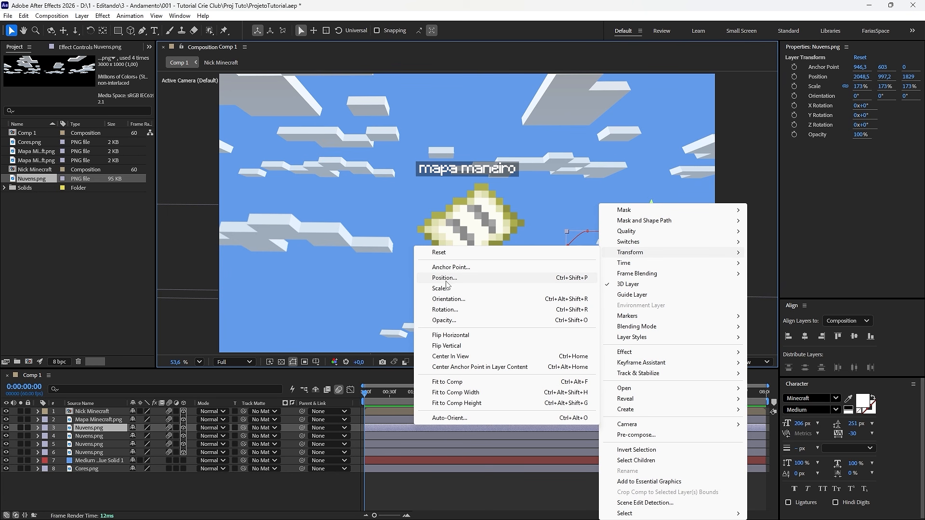
click(453, 335)
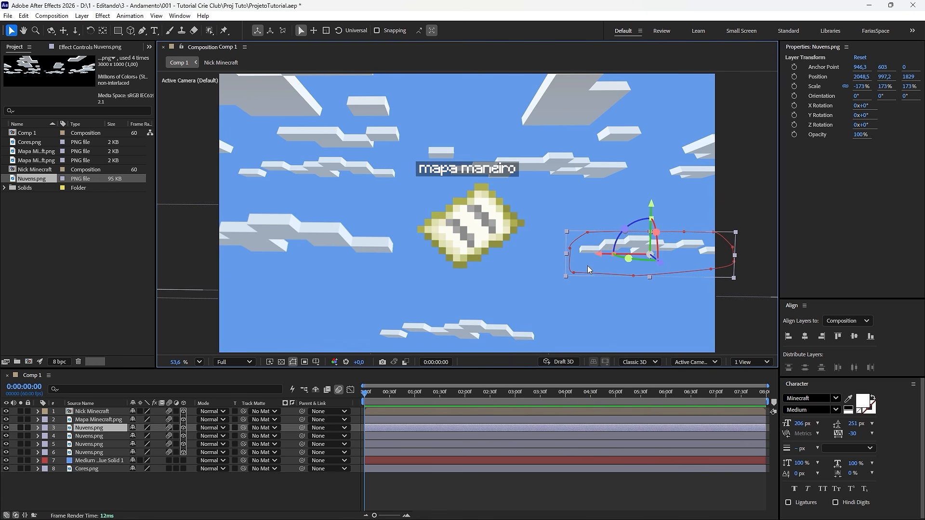
click(393, 488)
Step: Apply the CC Light Sweep effect to the map image and move its center left of the map to -160.5, 32.2
key(y)
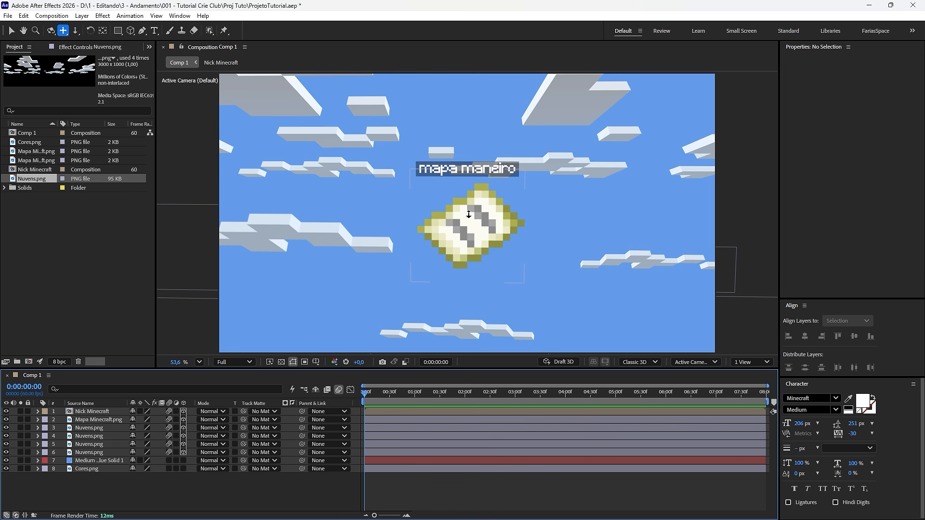
drag(469, 213, 456, 237)
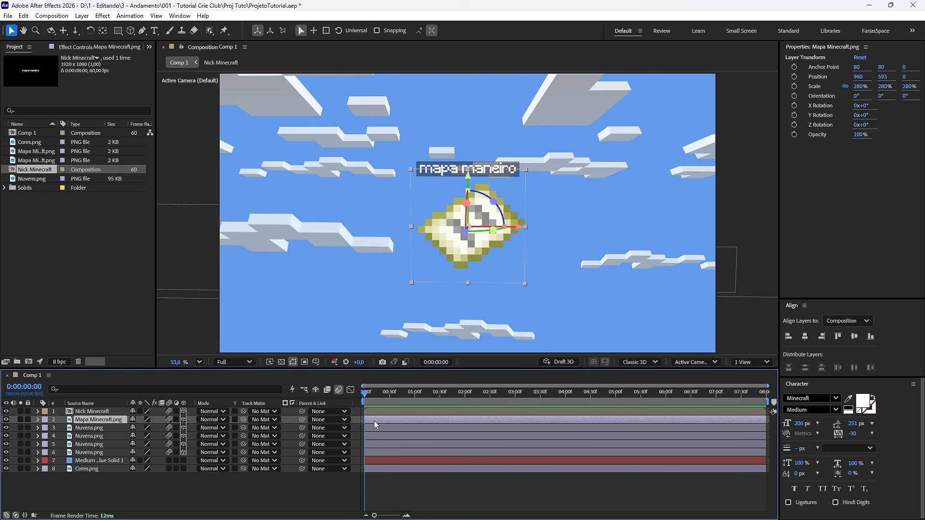
key(ctrl+space)
text(light)
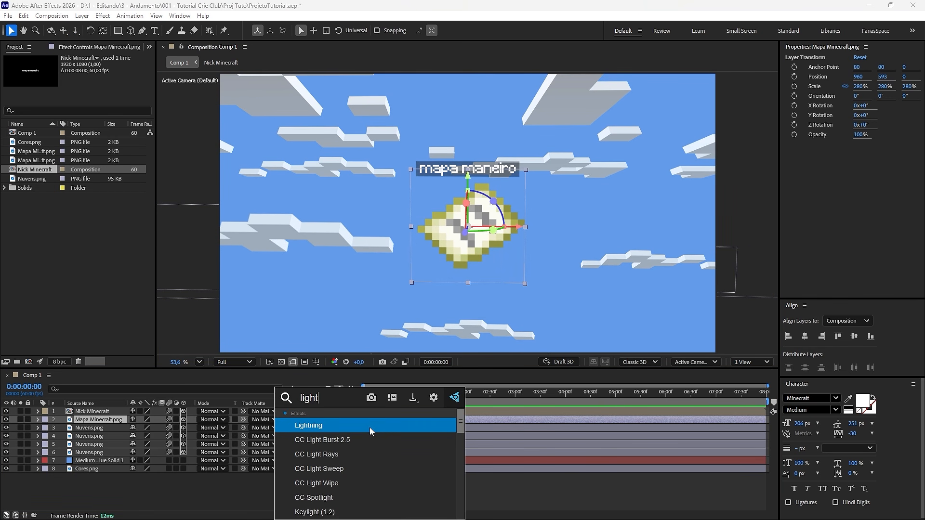
click(341, 471)
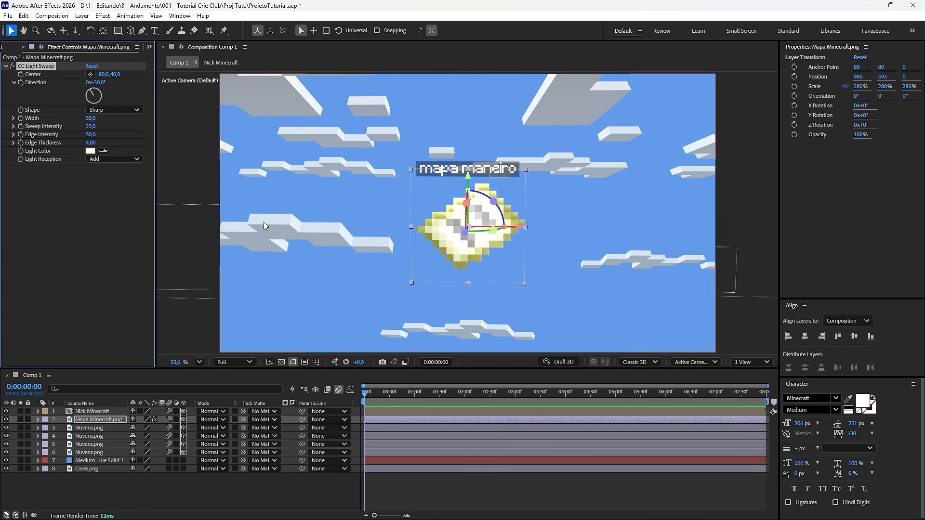
drag(101, 74, 26, 74)
drag(360, 198, 339, 193)
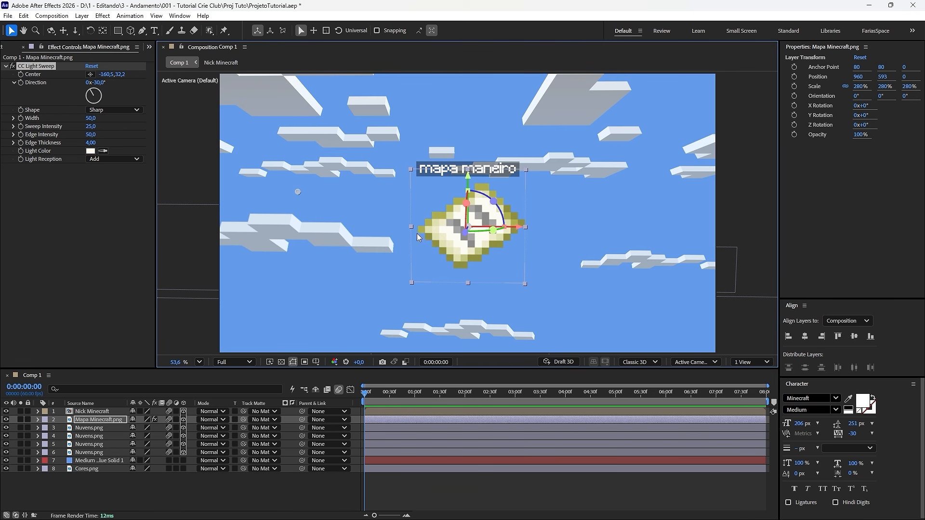
Step: Animate the light sweep's center with a keyframe at 0:00 and another at 05:33 set to 406.5, 32.2, and preview it
click(20, 75)
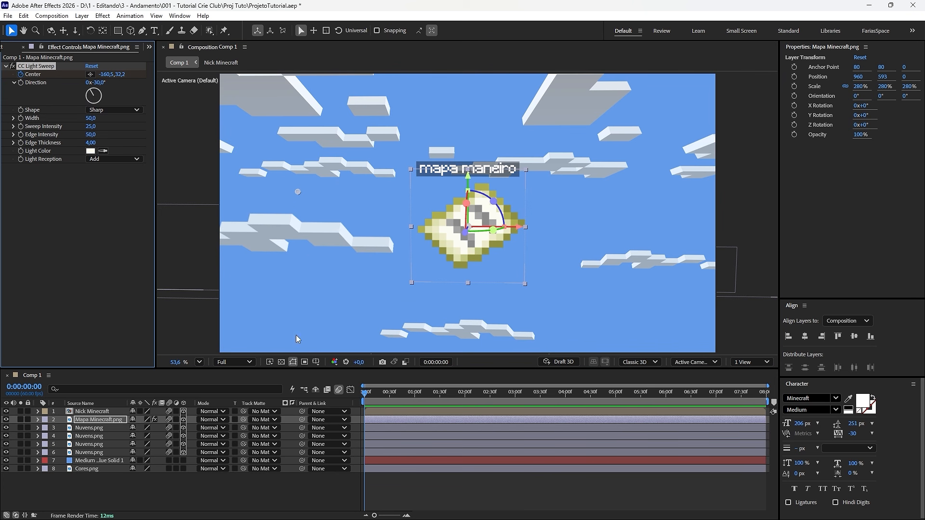
key(u)
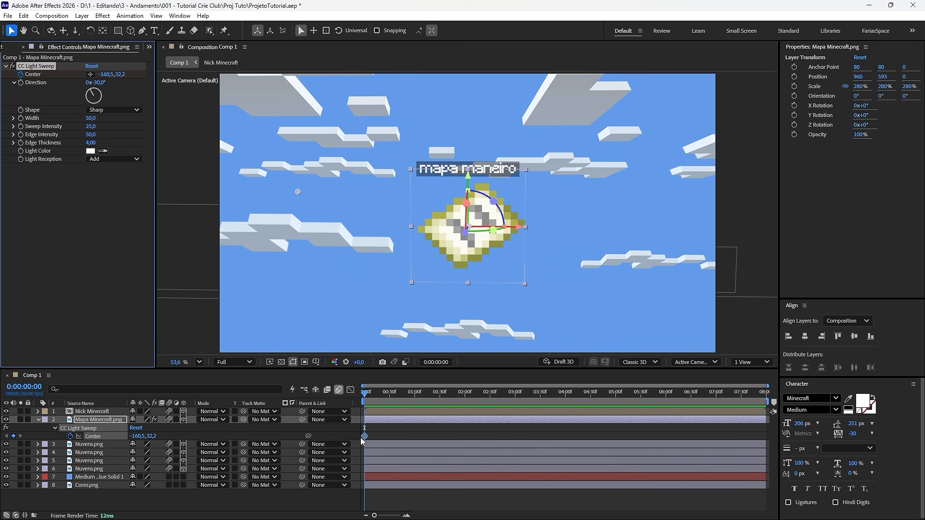
drag(384, 403, 643, 403)
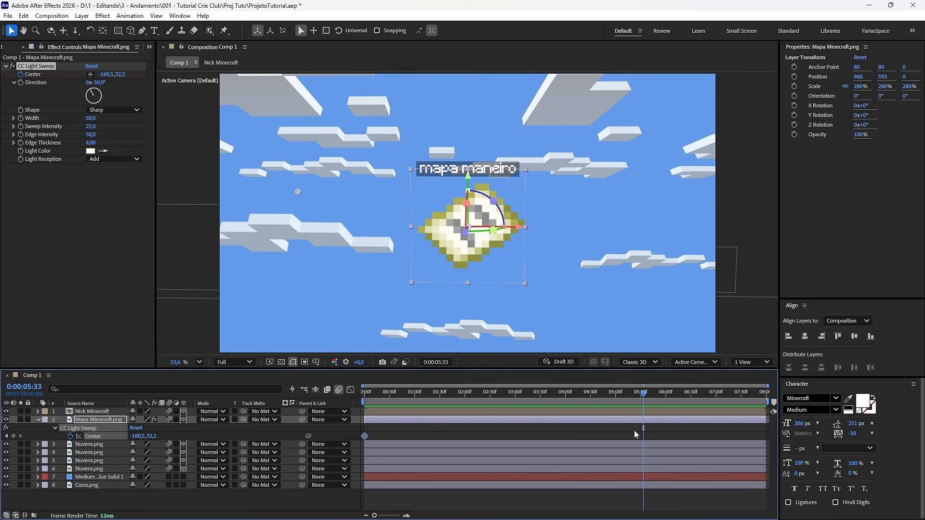
click(435, 297)
drag(102, 73, 406, 81)
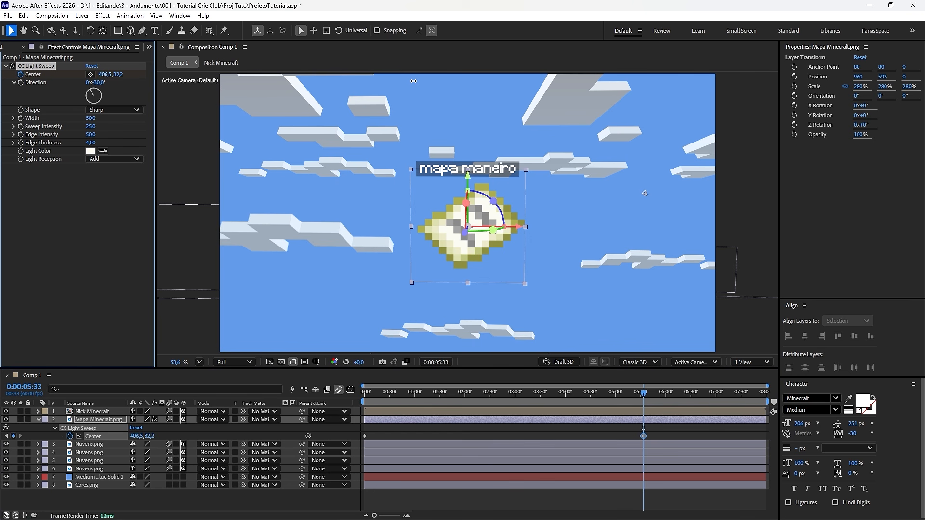
drag(643, 392, 359, 386)
key(space)
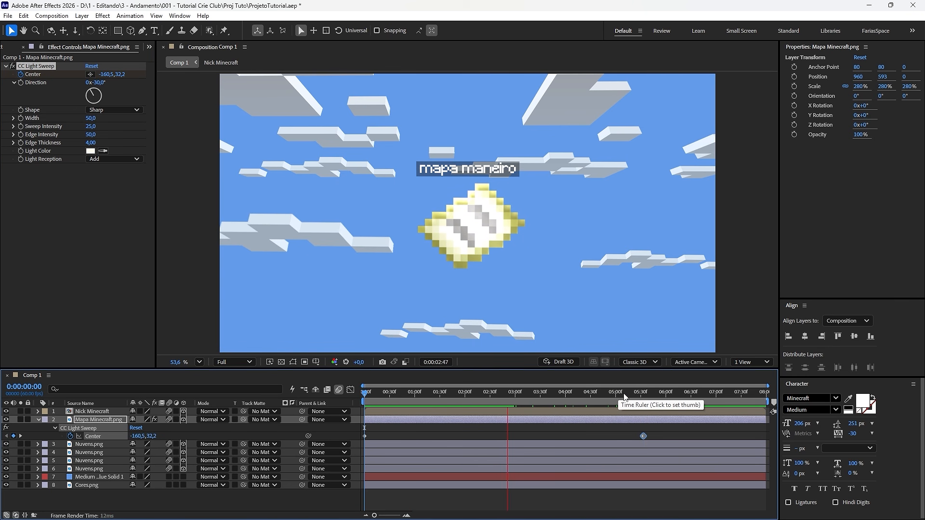
key(space)
Step: Speed up the light sweep by moving its second center keyframe to just before the 01:30 mark, and replay it from the start
drag(645, 436, 433, 436)
click(438, 395)
key(Home)
key(space)
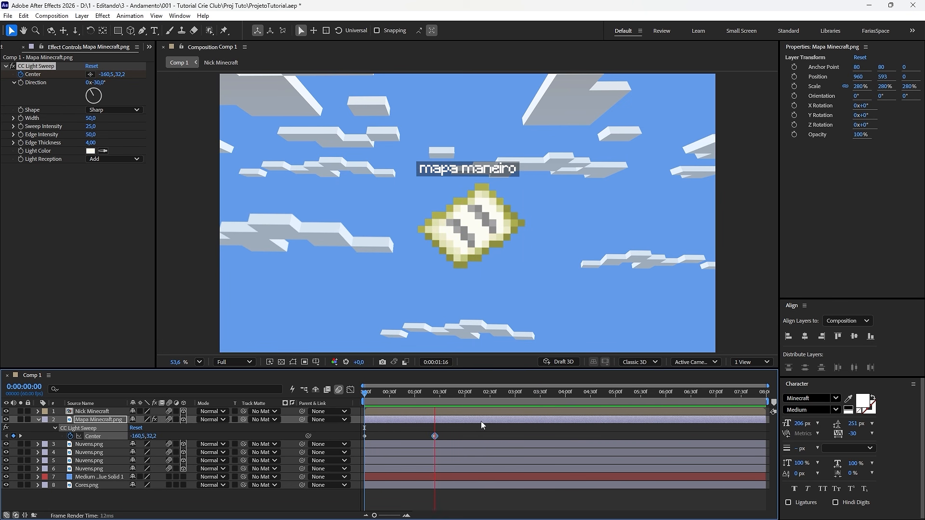
key(space)
key(u)
key(Home)
key(space)
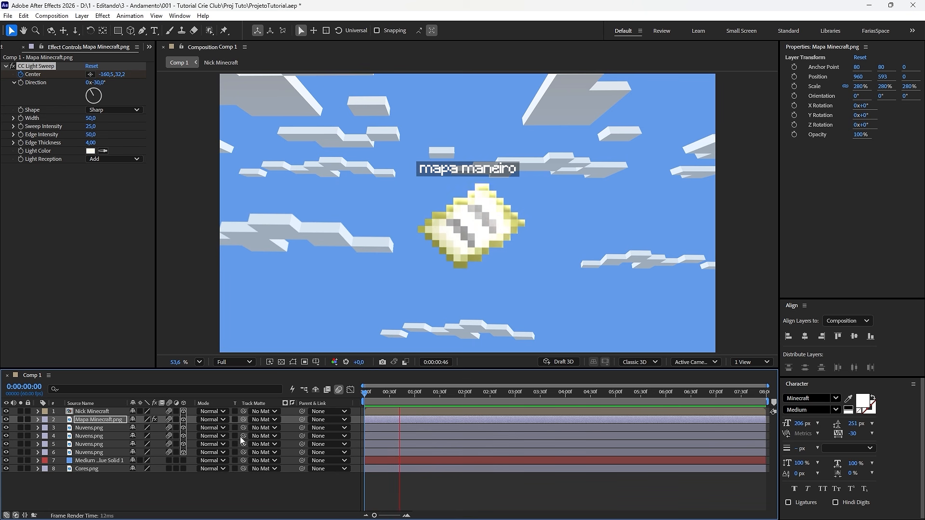
key(space)
Step: Add a two-node camera with the 50mm preset to the composition
click(394, 406)
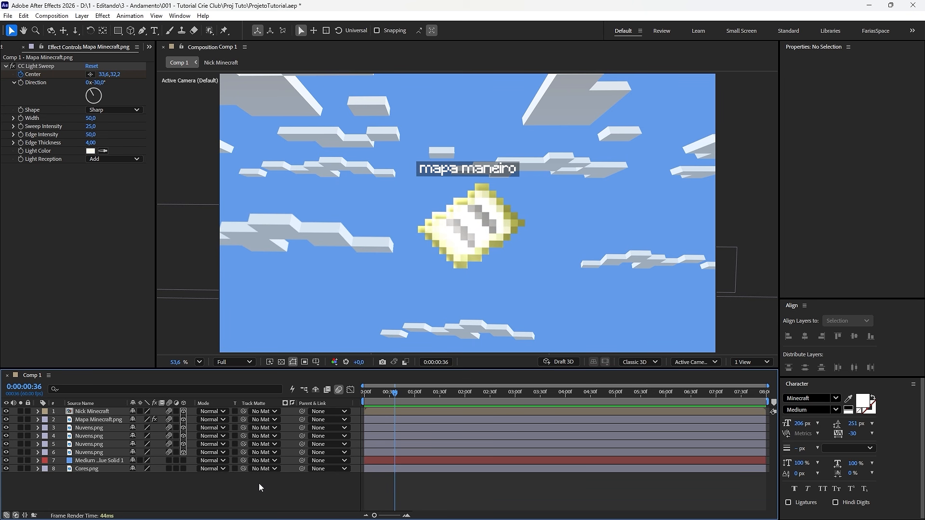
right_click(240, 481)
mouse_move(267, 366)
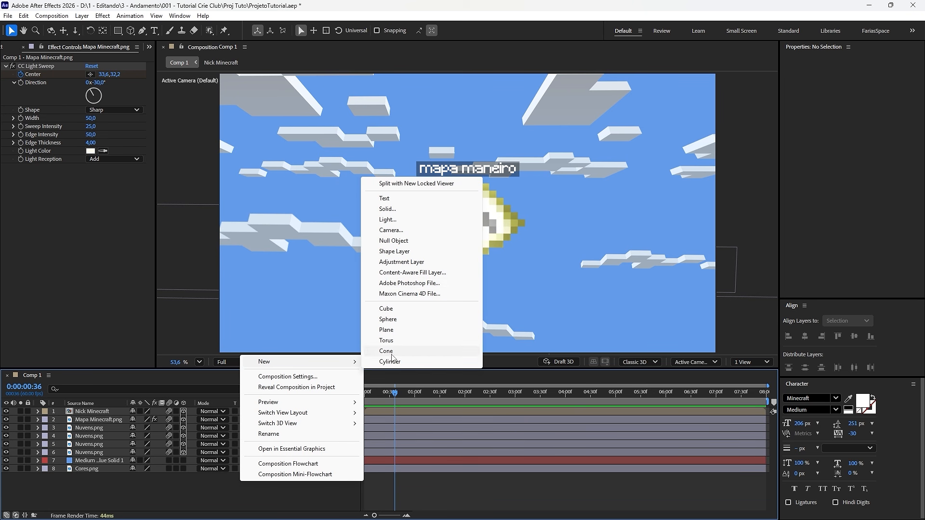
click(391, 230)
click(289, 187)
click(289, 273)
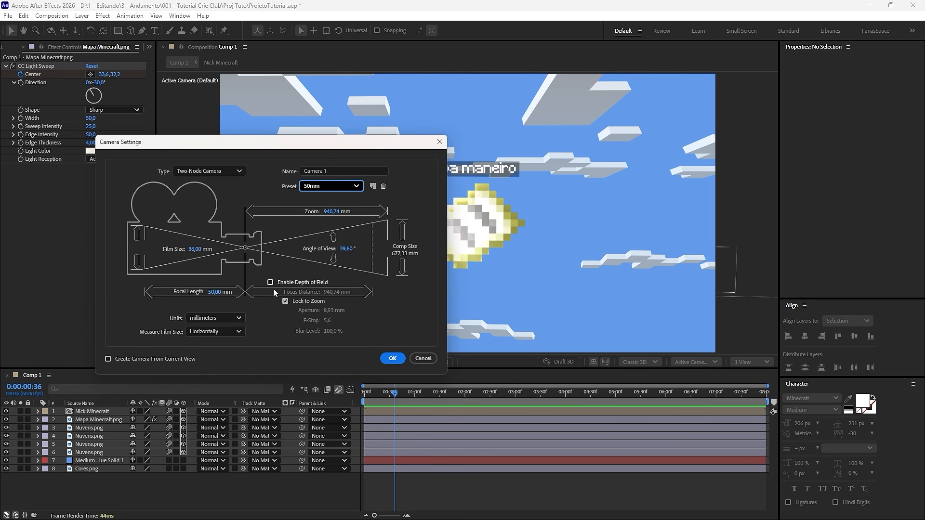
click(320, 190)
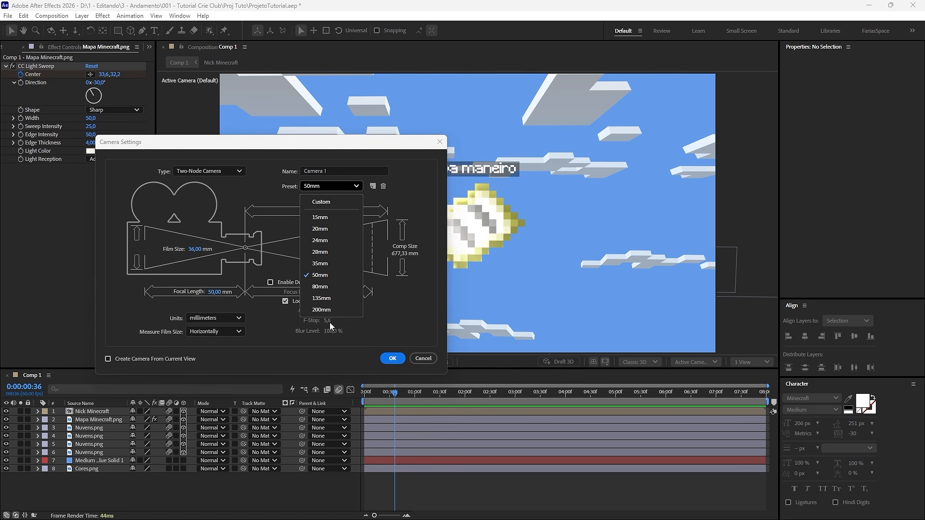
click(323, 280)
click(391, 359)
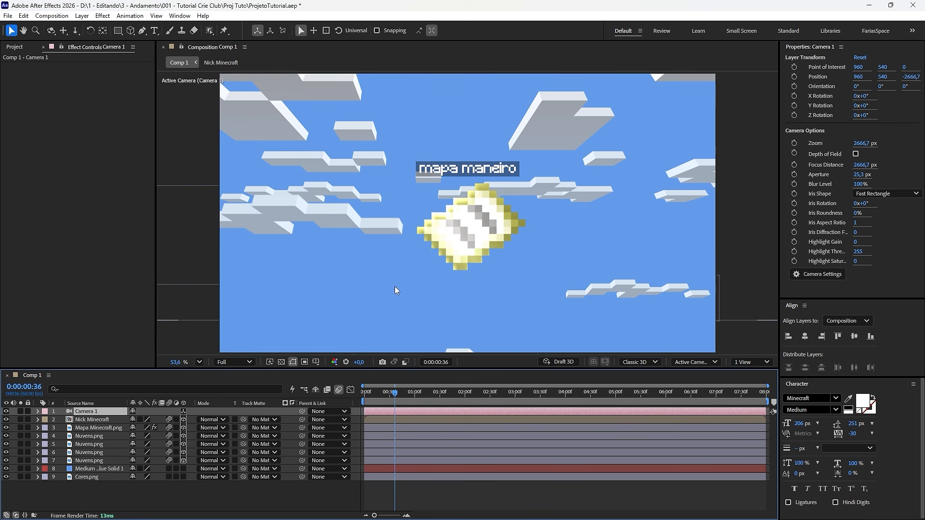
Step: Rearrange the masked clouds for the camera view, moving the left one to about 302, 782, -585 and raising the right and bottom ones
key(ctrl+z)
drag(280, 215, 285, 276)
click(468, 349)
drag(471, 346, 489, 332)
drag(641, 291, 642, 266)
key(ctrl+z)
drag(679, 295, 682, 271)
drag(474, 343, 487, 346)
drag(343, 276, 338, 281)
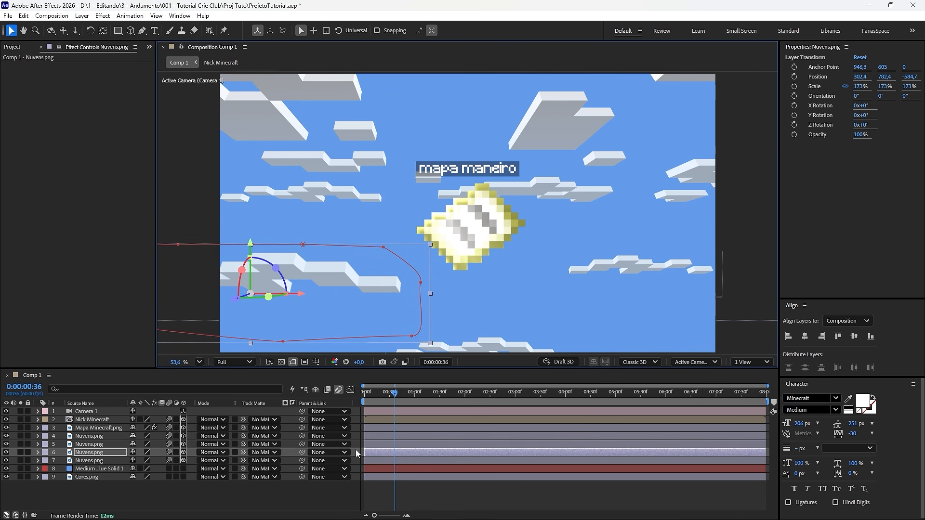
click(392, 495)
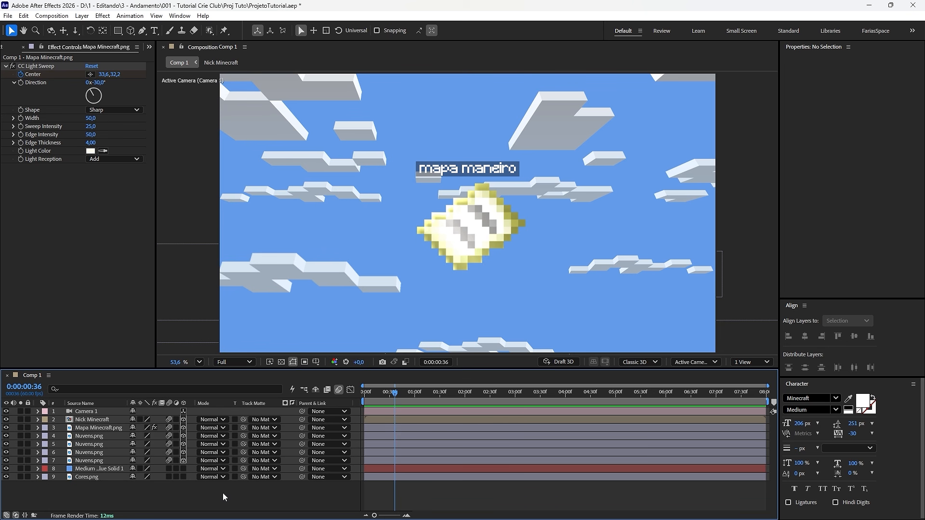
Step: Add a null object to the composition and parent the camera to it
right_click(247, 492)
mouse_move(299, 377)
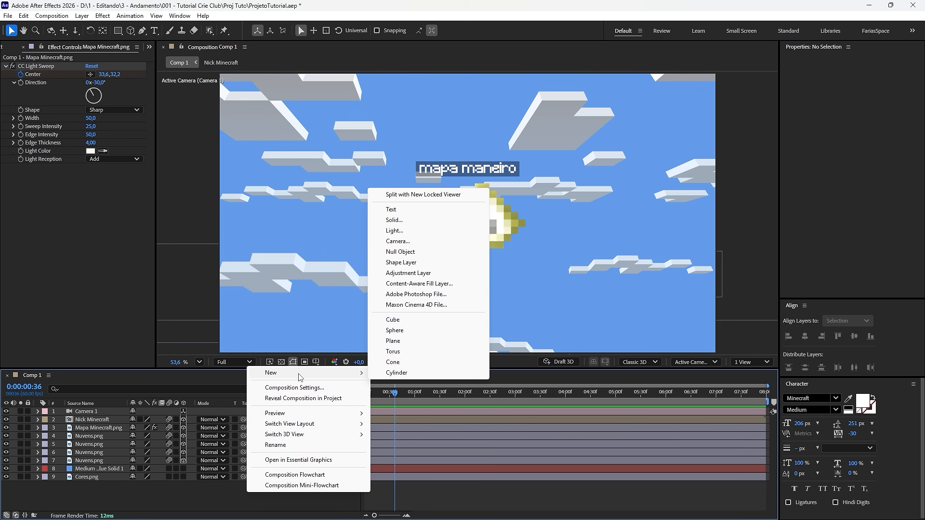
click(401, 252)
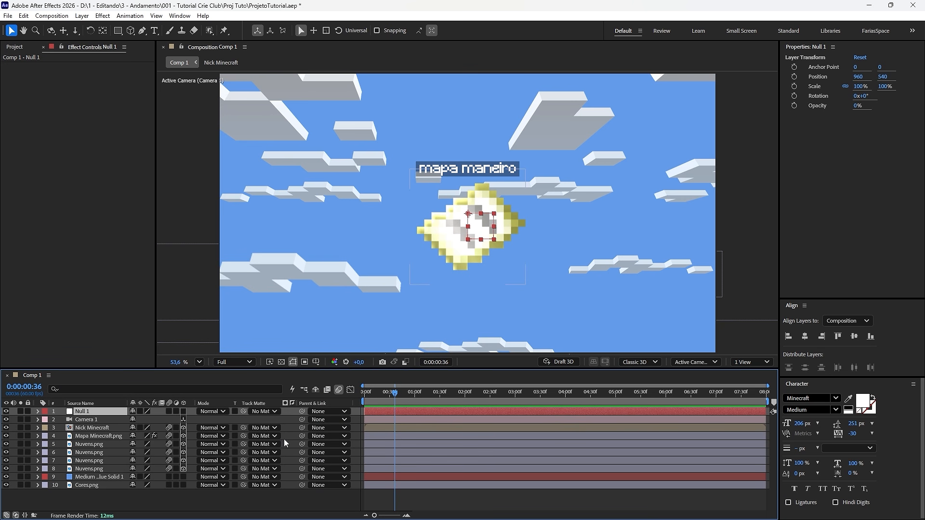
click(294, 417)
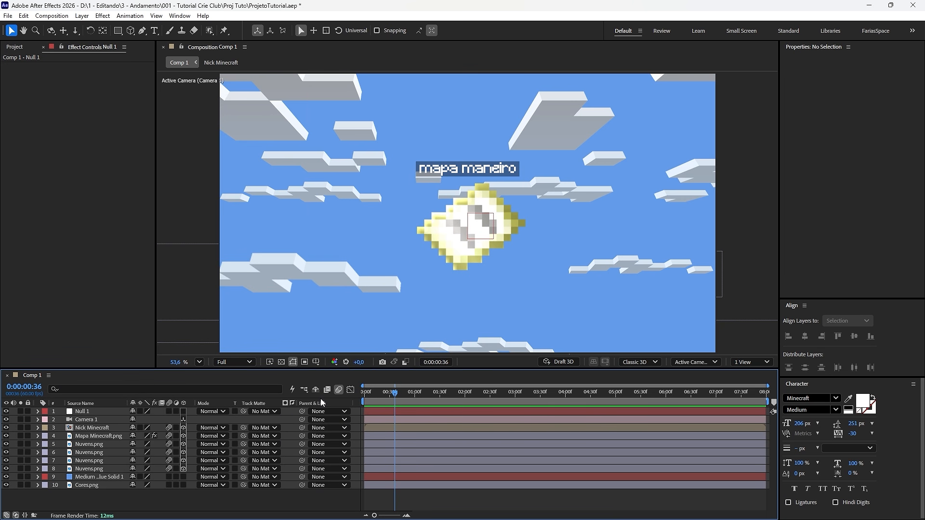
drag(302, 420, 167, 418)
Step: Make the null object a 3D layer
click(84, 412)
key(p)
key(ctrl+z)
key(p)
click(183, 413)
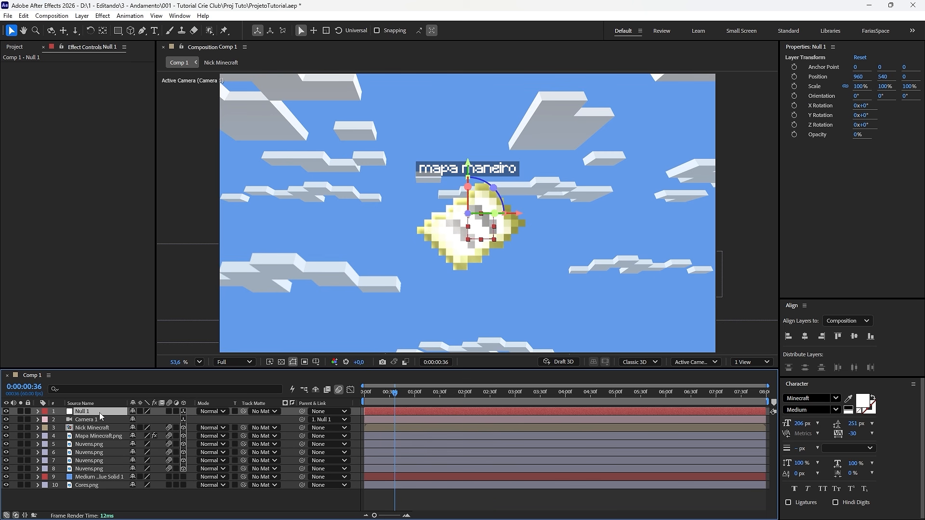
Step: Keyframe the null's position to travel from Z 2523 at the first frame back to 960, 540, 0
key(p)
click(62, 421)
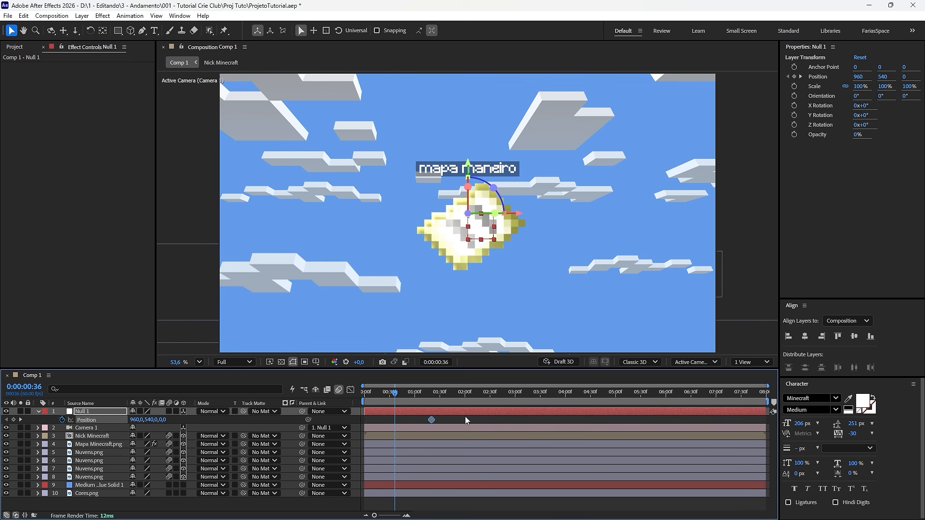
key(space)
drag(162, 421, 328, 422)
Step: Reshape the null's position speed curve so the pull-back starts fast and settles slowly, and preview the motion
click(350, 390)
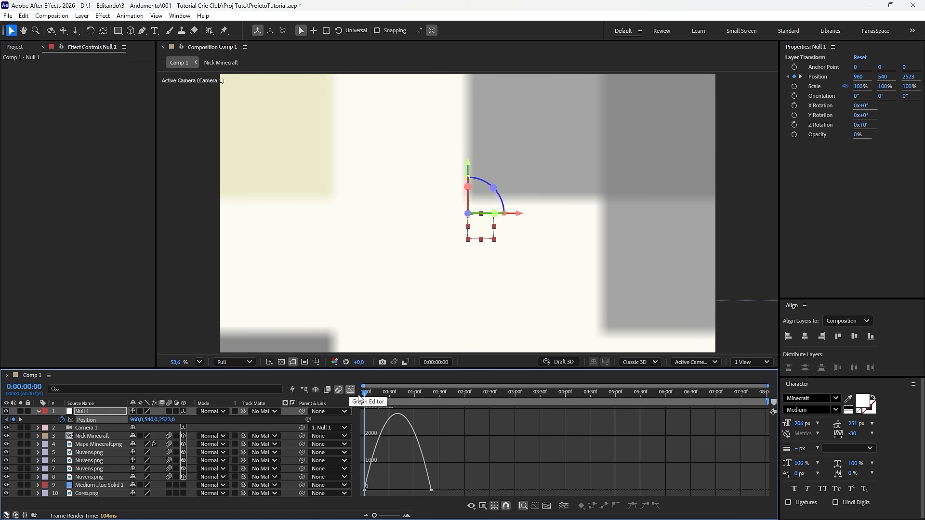
drag(424, 487, 356, 489)
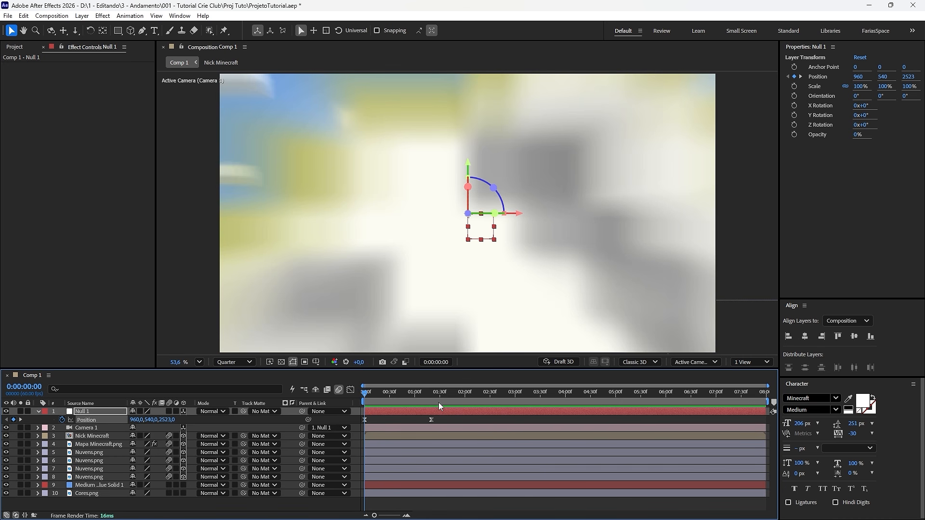
key(space)
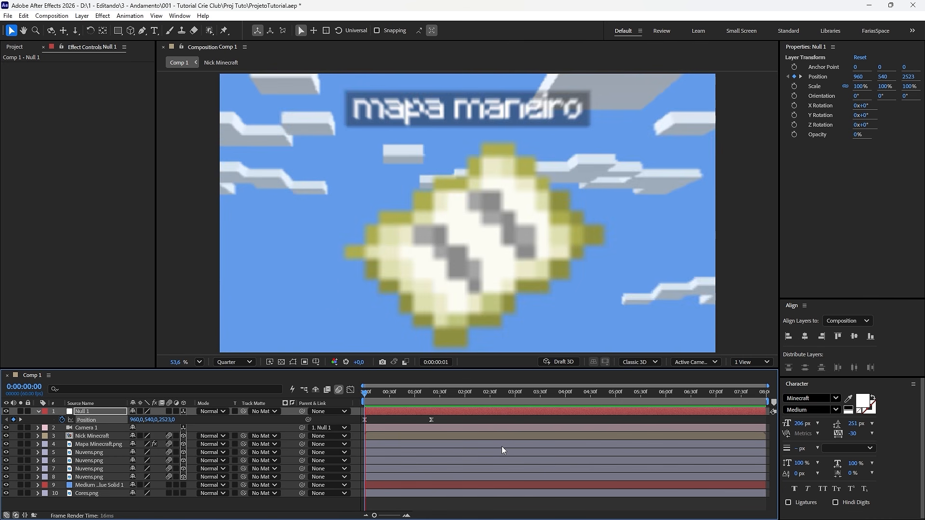
Step: Add a second null object and parent the first null to it
click(233, 500)
right_click(232, 500)
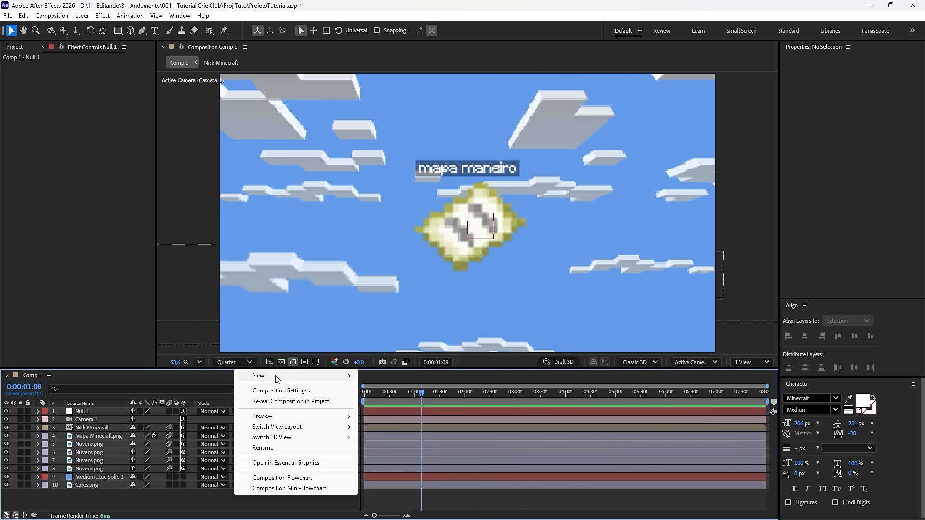
mouse_move(299, 376)
click(388, 255)
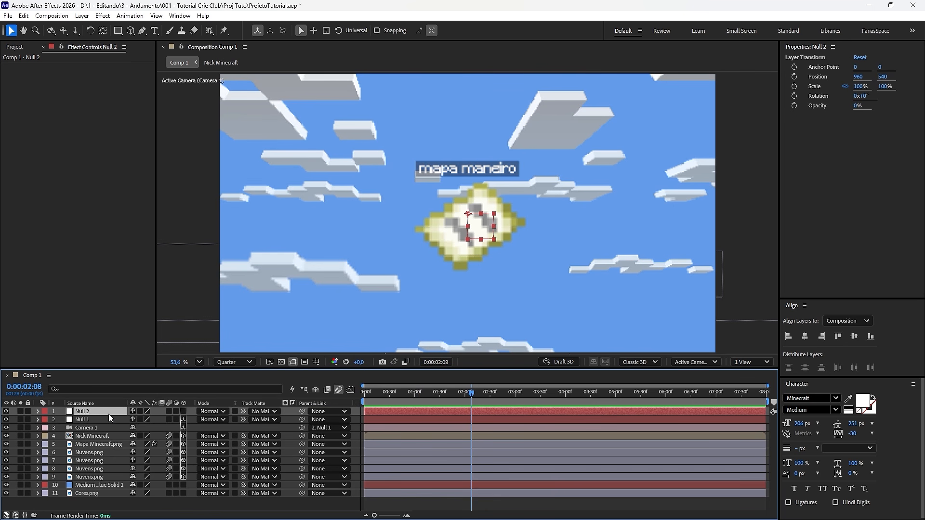
click(289, 420)
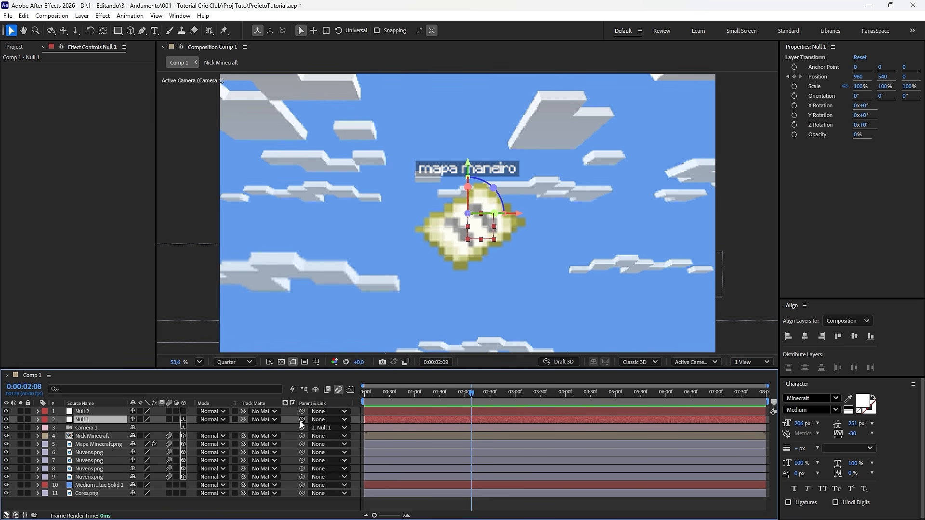
drag(280, 426, 83, 413)
Step: Keyframe the second null's position from 0:00:00:56 to 960, 957 at 0:00:02:31, and apply Easy Ease
click(62, 420)
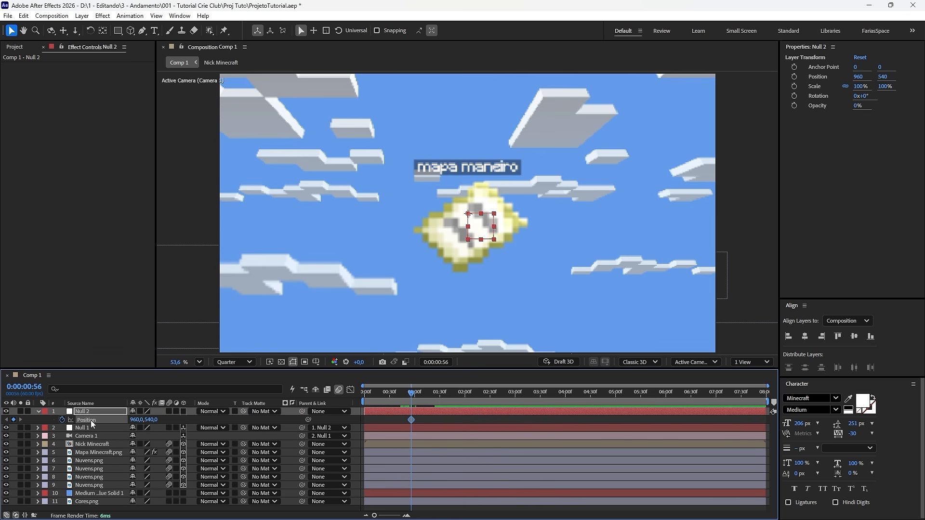
drag(425, 396, 490, 406)
drag(151, 420, 352, 420)
drag(518, 423, 394, 410)
key(F9)
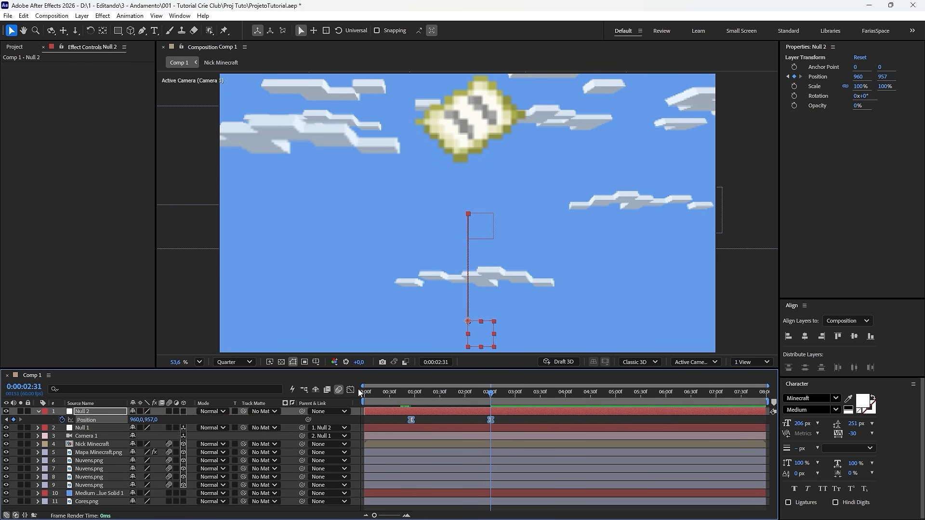
Step: Reshape the second null's speed curve so the movement accelerates sharply at its end, and preview from the start
click(351, 389)
drag(522, 473, 511, 493)
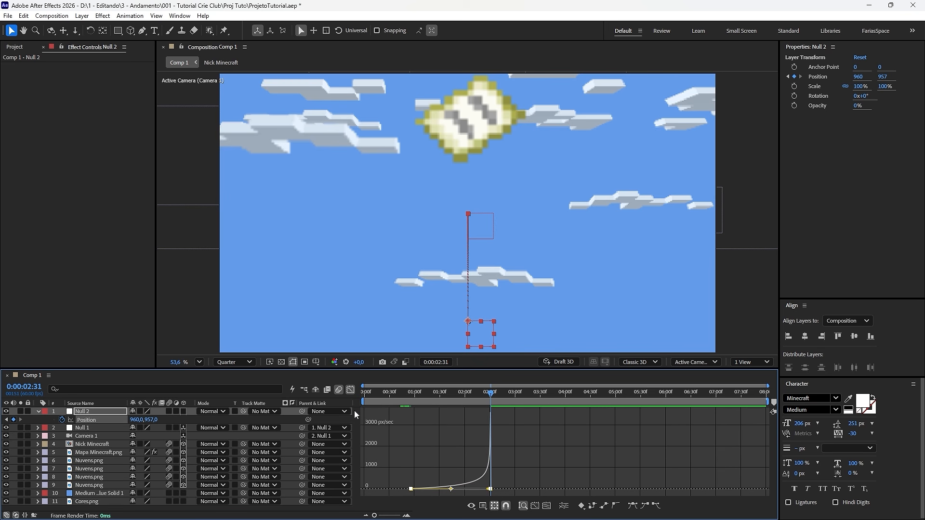
click(351, 389)
key(Home)
key(space)
key(space)
key(space)
key(space)
Step: Shift the second null's position keyframes earlier, ending at 0:00:01:48 with a position of 960, 1051, and preview
mouse_move(412, 420)
mouse_down()
mouse_move(376, 420)
mouse_move(456, 420)
mouse_move(397, 420)
mouse_up()
click(377, 420)
click(413, 420)
key(space)
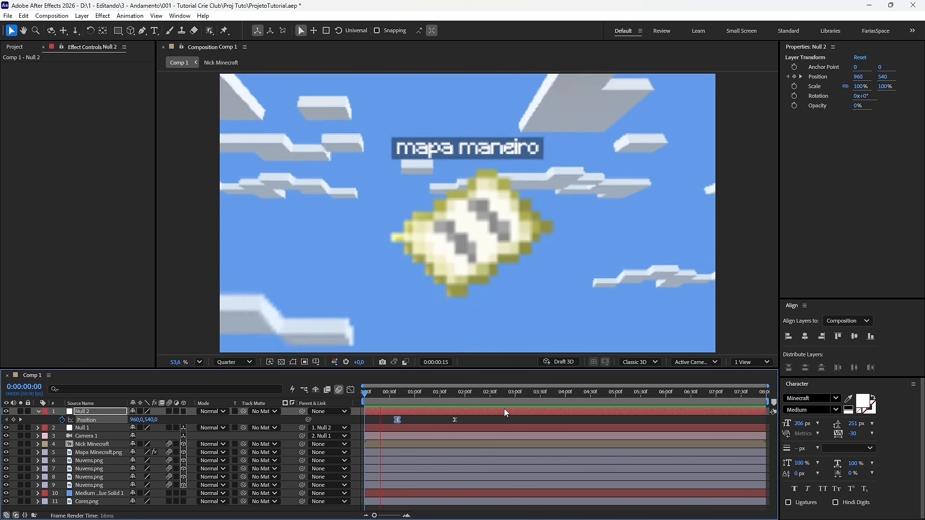
Step: Trim the end of every layer except Cores.png to 0:00:01:48
drag(476, 396, 449, 442)
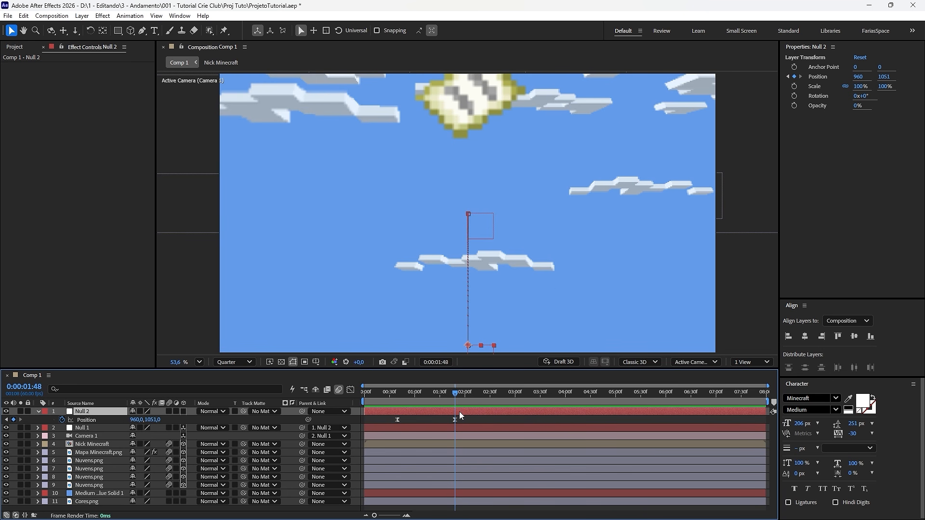
key(u)
shift+click(464, 487)
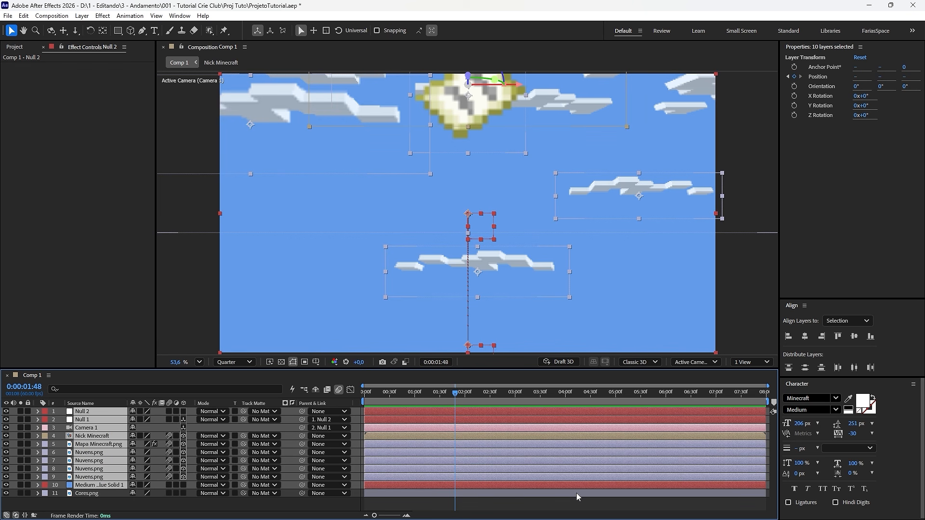
key(alt+bracketright)
click(496, 414)
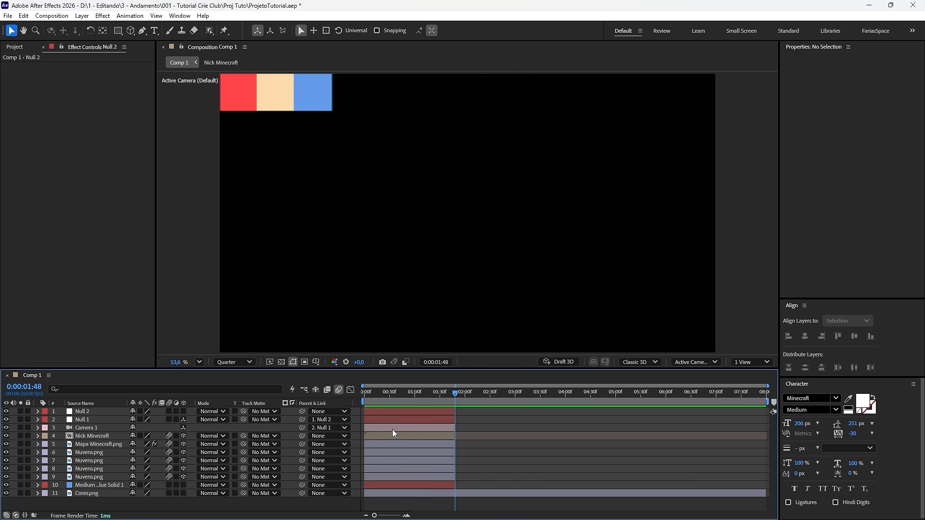
Step: Pre-compose all layers except Cores.png into a composition named Take1
click(402, 391)
click(412, 411)
shift+click(404, 484)
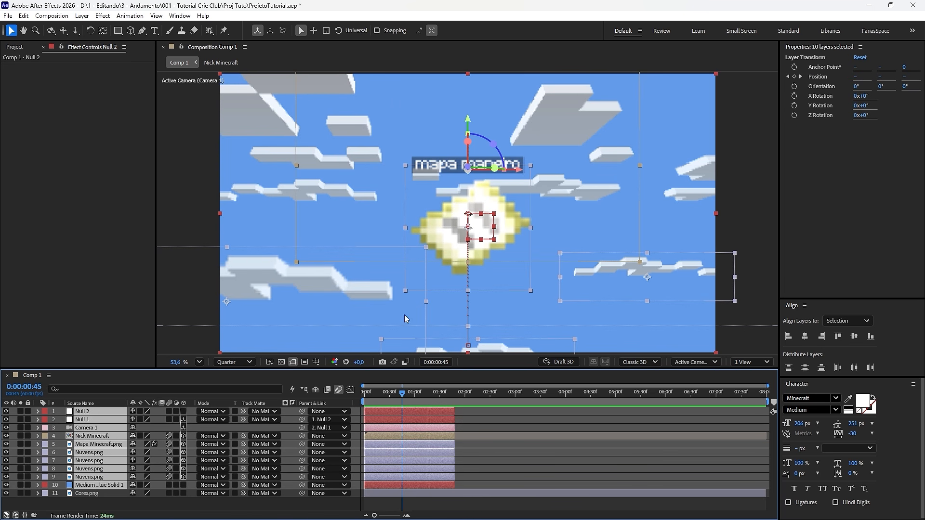
right_click(396, 426)
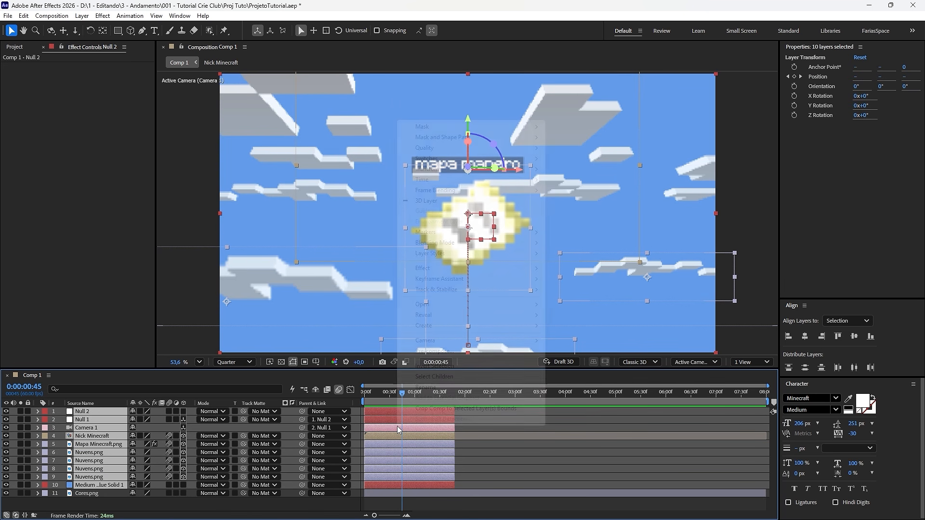
click(436, 358)
text(TR)
text(ke)
text(1)
key(Return)
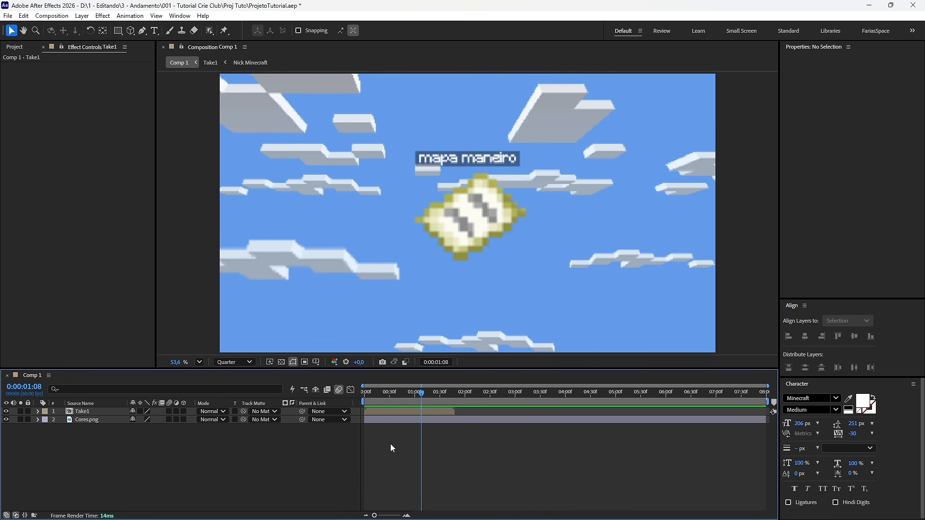
Step: Draw a black circle about 787 px wide without a stroke as a new shape layer, using the Ellipse tool
click(117, 30)
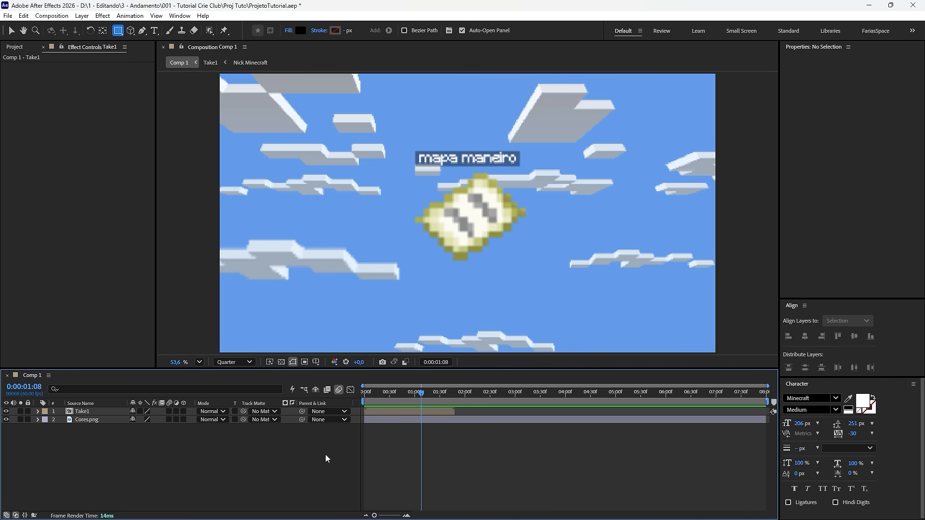
click(117, 32)
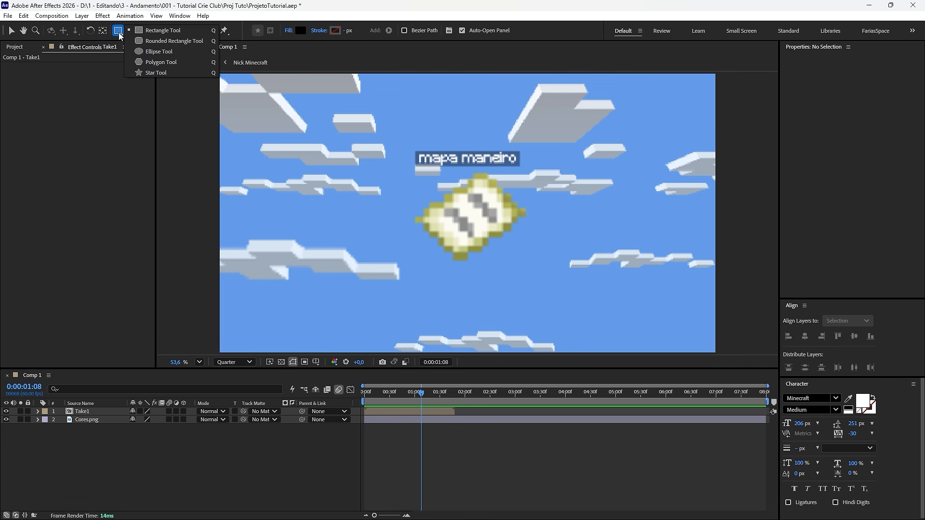
click(154, 51)
drag(350, 103, 544, 305)
Step: Center the circle at 960, 540 and scale it to 282% so it covers the frame
click(438, 413)
key(ctrl+Home)
key(s)
drag(145, 420, 245, 413)
key(s)
Step: Set position and scale keyframes on the circle at 0:00:00:58 and reveal both animated properties
key(shift+Page_Up)
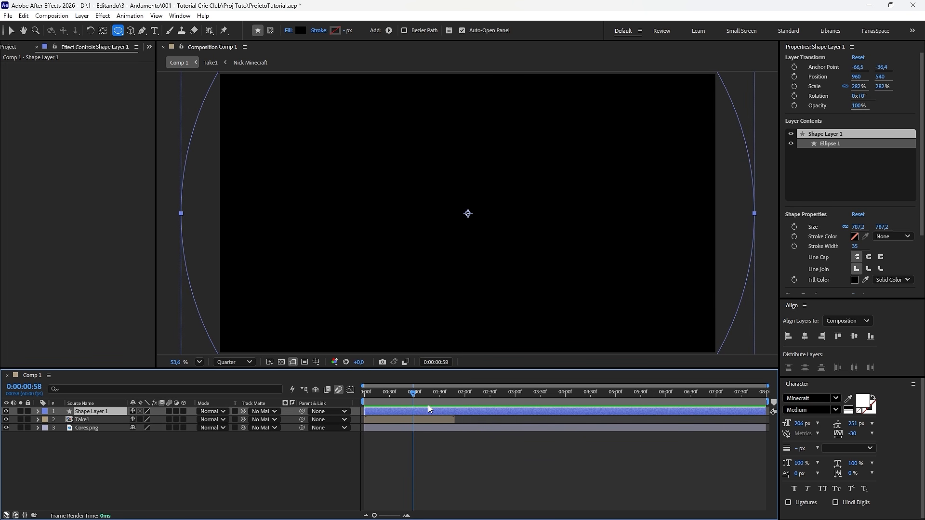
key(s)
click(65, 420)
key(p)
click(65, 420)
key(p)
key(u)
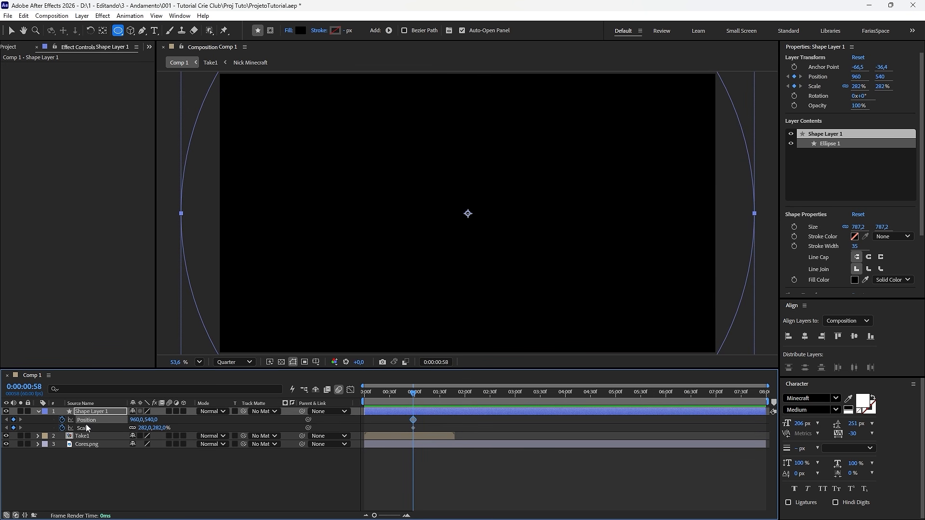
Step: At 0:00:01:48, set the circle's scale to 50% and its position to 960, 1299
drag(419, 396, 455, 393)
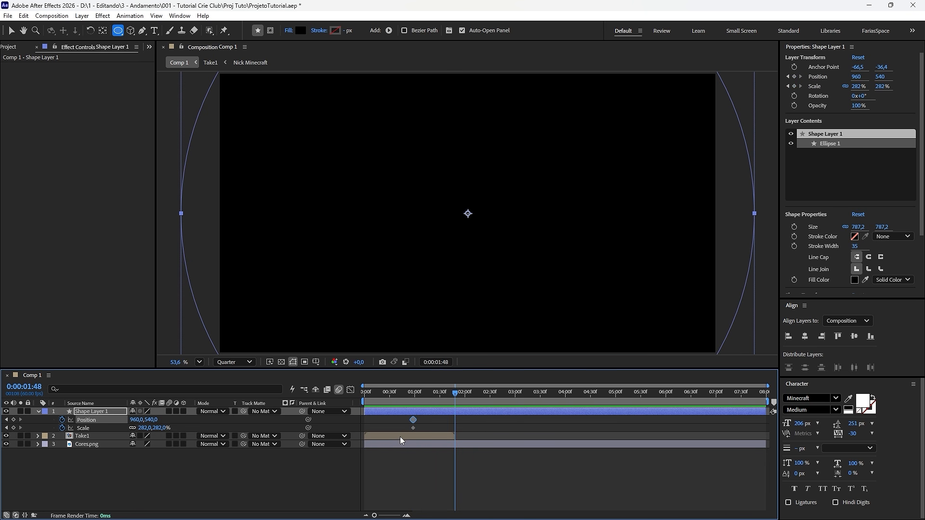
click(196, 435)
drag(164, 428, 52, 427)
drag(152, 420, 473, 403)
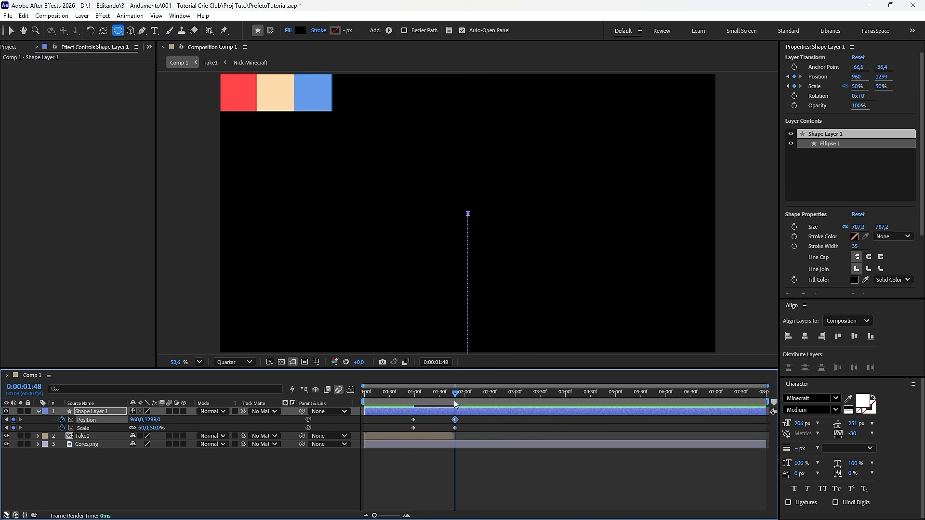
Step: Apply Easy Ease to all the circle's keyframes and shape their speed curves to peak near the end
drag(464, 435, 389, 424)
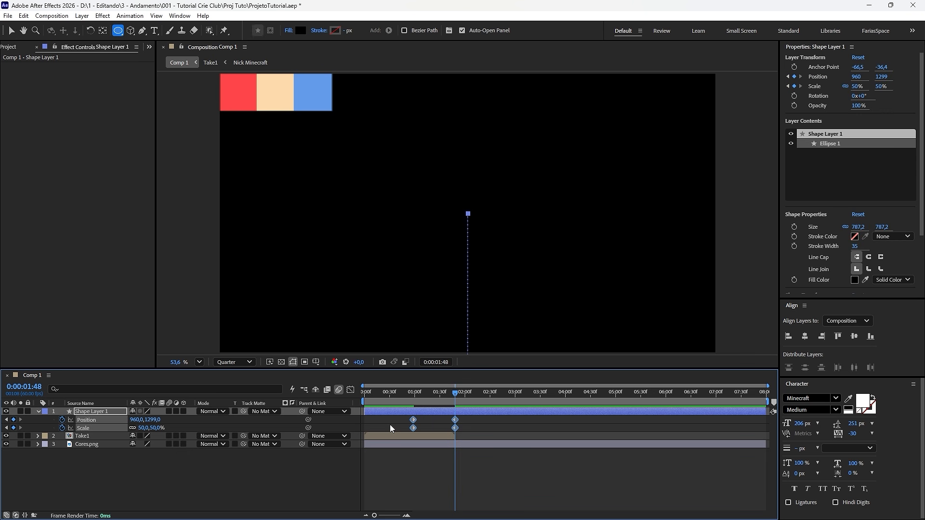
key(F9)
click(350, 390)
drag(401, 461, 498, 500)
drag(418, 475, 447, 479)
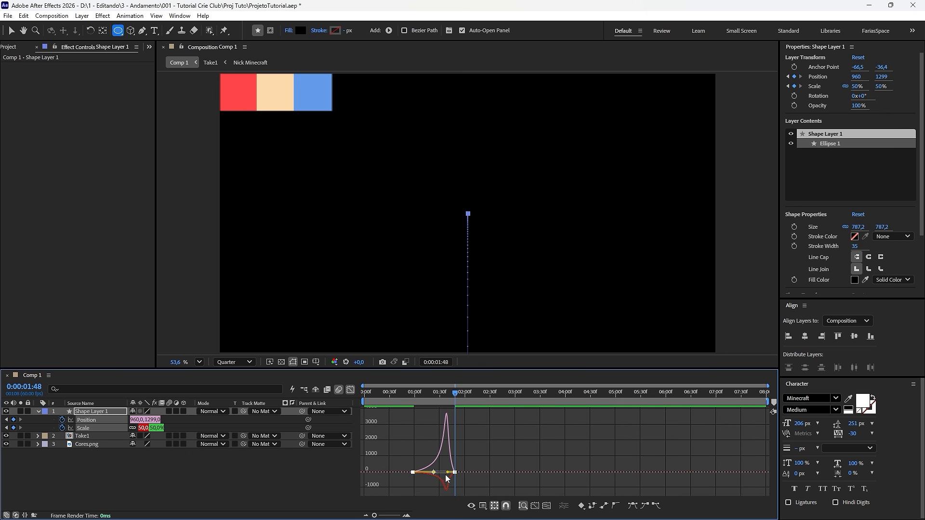
Step: Create a 1920 x 1080 solid in the red sampled from the color palette image
right_click(214, 360)
mouse_move(241, 363)
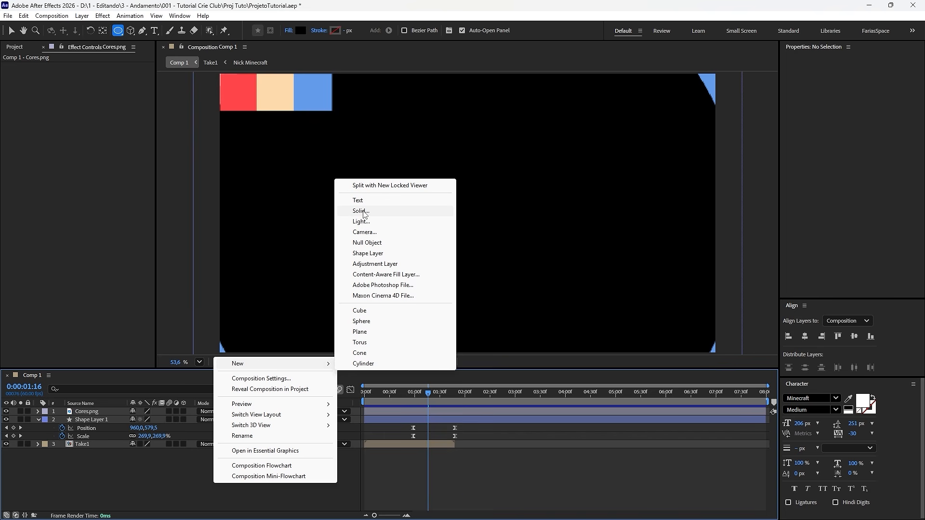
click(361, 212)
click(610, 283)
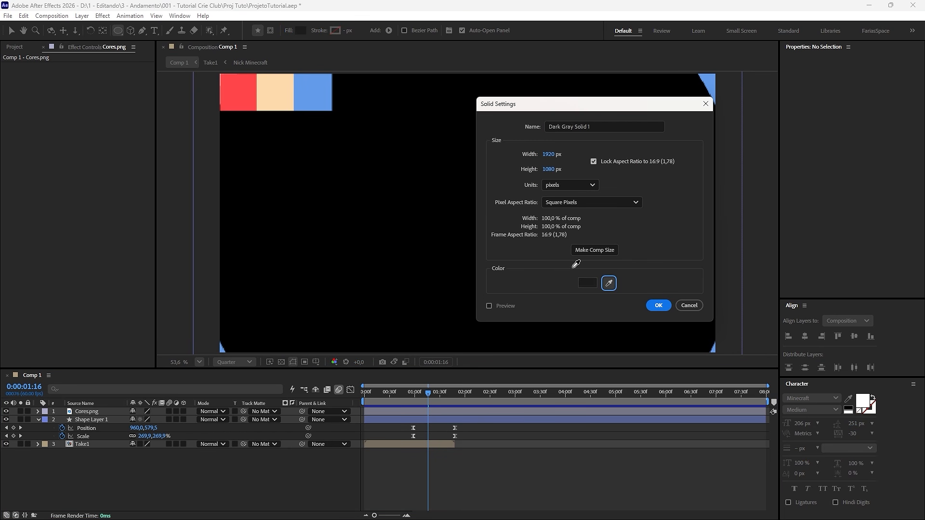
click(659, 305)
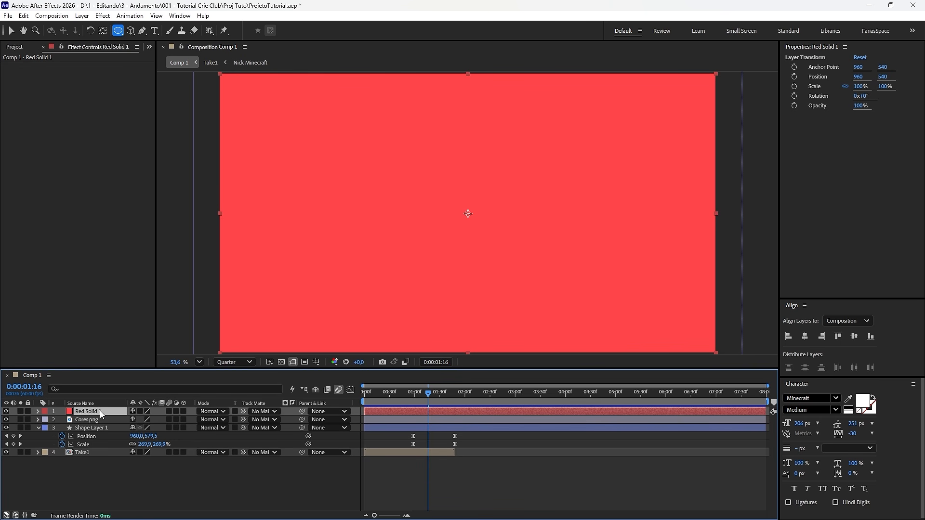
Step: Move the red solid to the bottom of the layer stack and collapse all layer properties
drag(107, 412, 116, 457)
click(323, 486)
key(ctrl+a)
key(u)
click(346, 478)
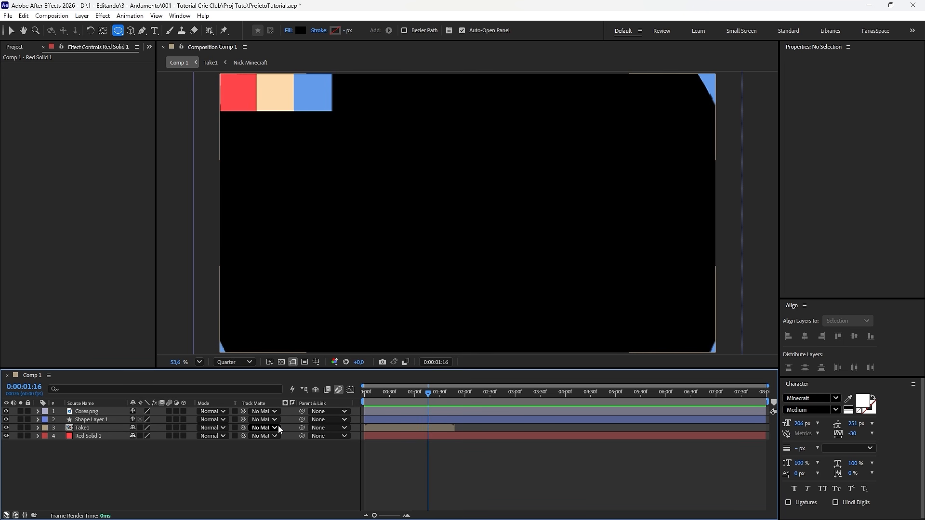
Step: Use the circle shape layer as the track matte for Take1 and preview the closing circle transition
click(16, 516)
click(15, 516)
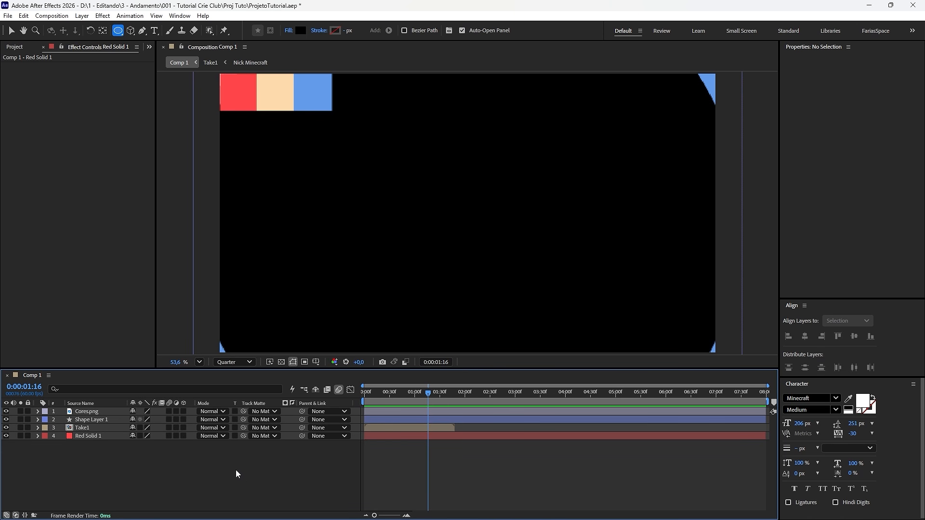
click(89, 428)
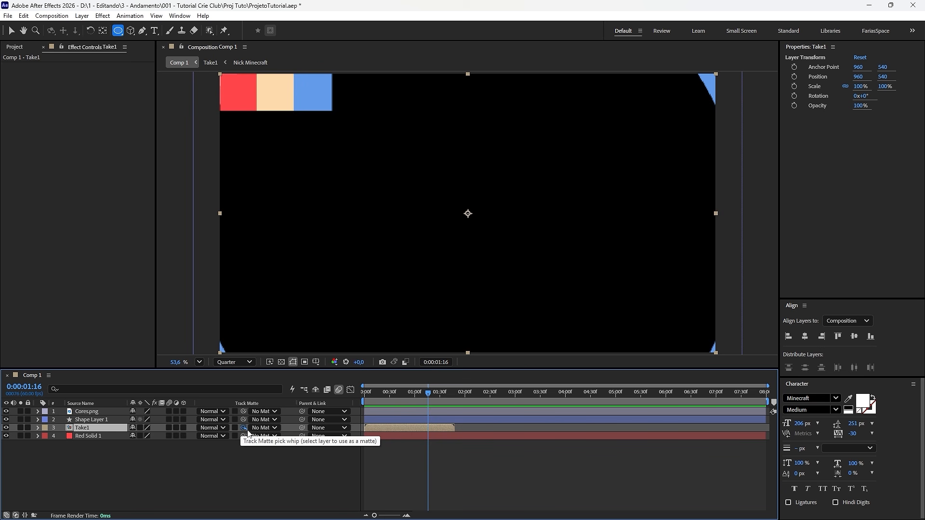
drag(228, 428, 106, 418)
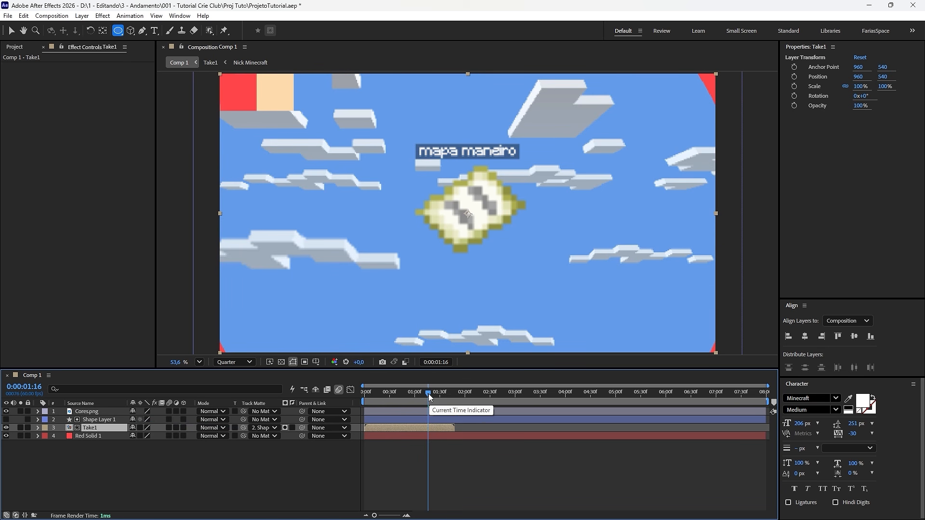
drag(431, 397, 414, 393)
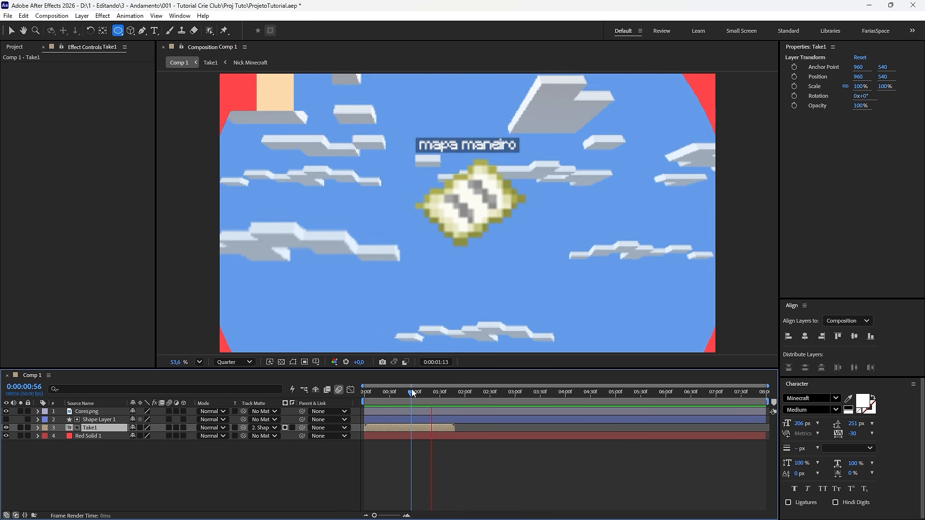
drag(414, 393, 463, 392)
click(462, 435)
key(ctrl+shift+y)
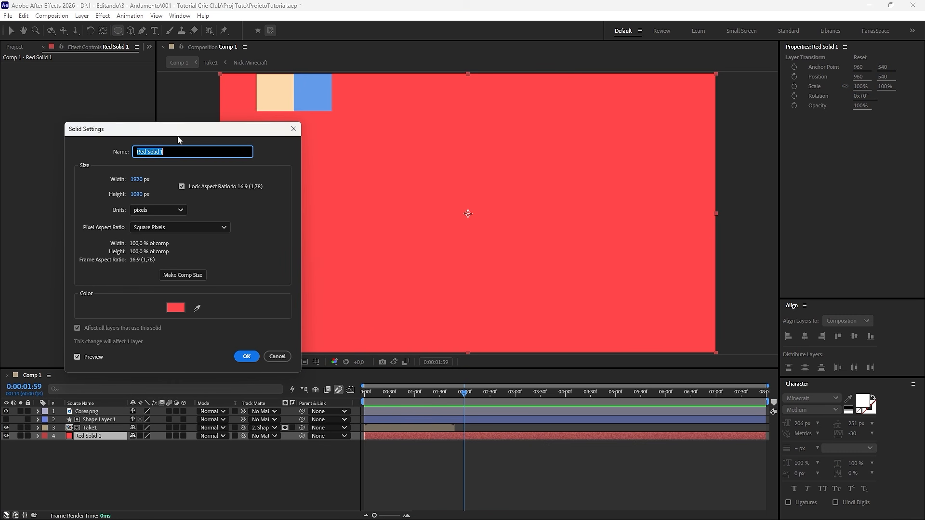
click(282, 358)
click(114, 450)
click(102, 437)
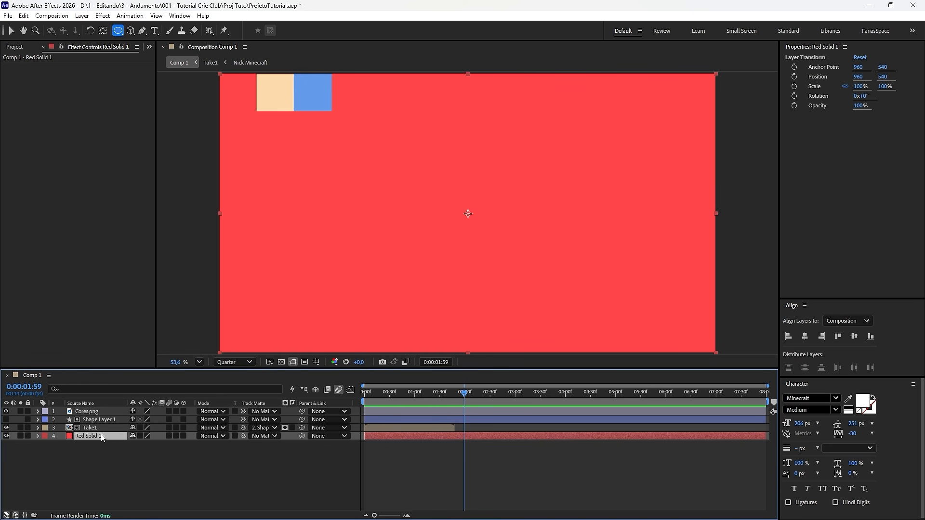
Step: Recolor the background solid with the cream color sampled from the palette image and check it behind the closing circle
key(ctrl+shift+y)
drag(176, 125, 545, 99)
click(564, 281)
click(282, 89)
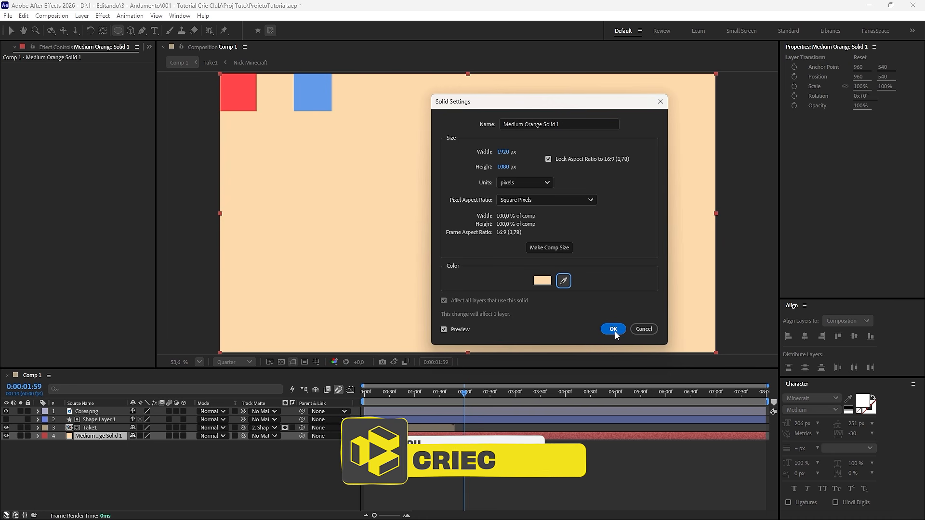
click(613, 330)
click(444, 401)
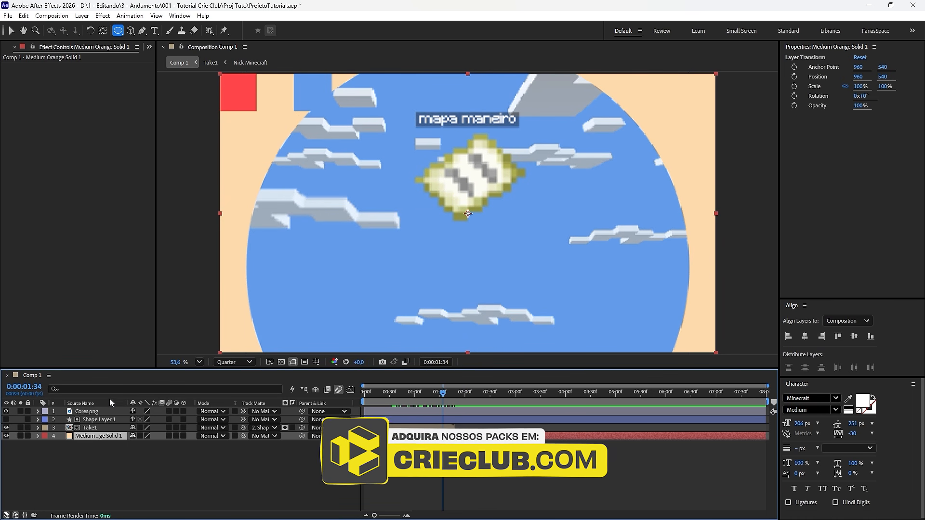
Step: Duplicate the circle shape layer and set the copy's fill to the red sampled from the palette image
click(107, 420)
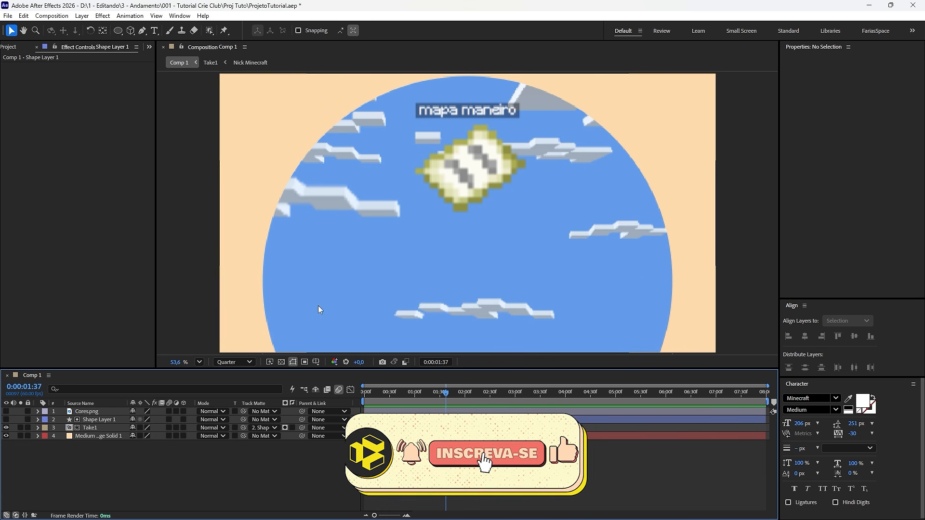
click(109, 421)
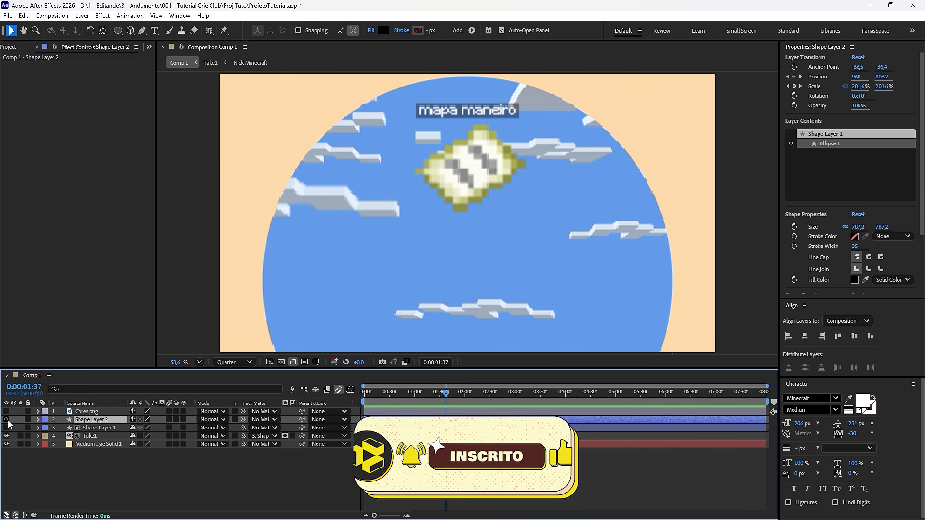
key(ctrl+d)
click(383, 30)
click(259, 209)
click(239, 87)
key(Return)
Step: Place the red circle just below Take1, offset its Position and Scale keyframes slightly later, and preview the trailing ring
drag(108, 420, 121, 451)
drag(101, 433, 99, 439)
key(u)
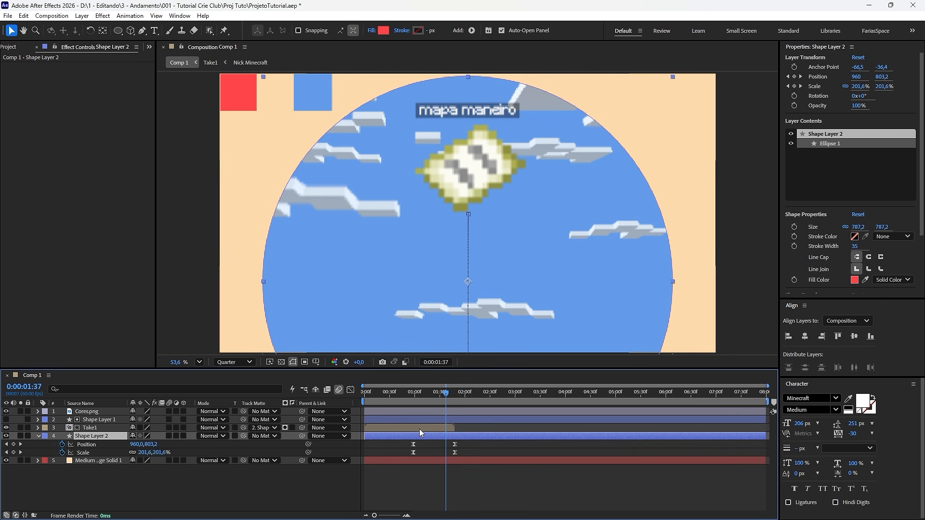
drag(465, 442, 415, 455)
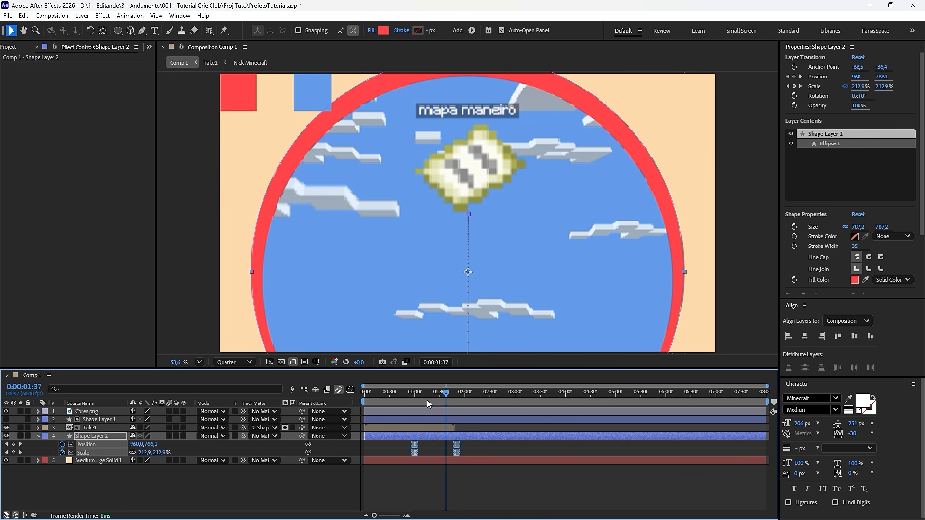
drag(426, 400, 405, 394)
key(space)
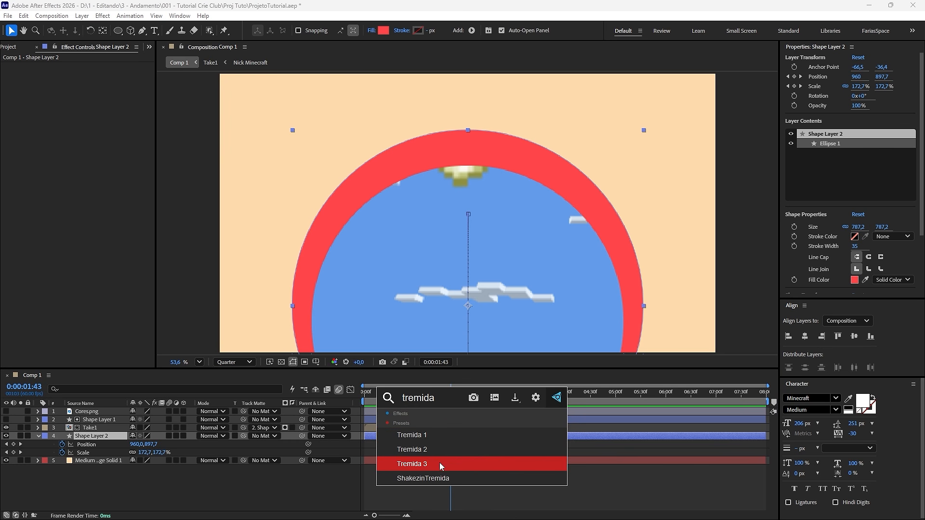
Step: Apply the Tremida 3 preset to the red circle, set the Turbulent Displace amount to 30, and preview from the start
click(439, 463)
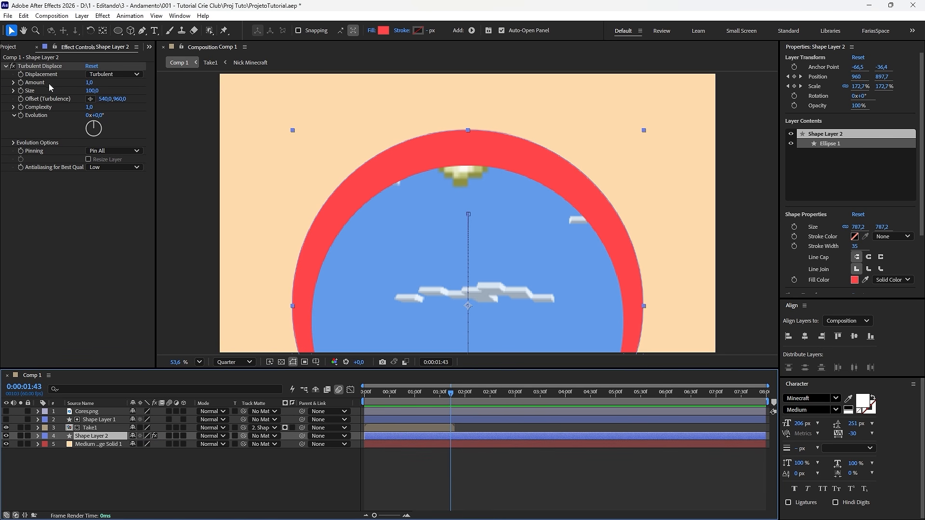
drag(90, 84, 107, 86)
key(Home)
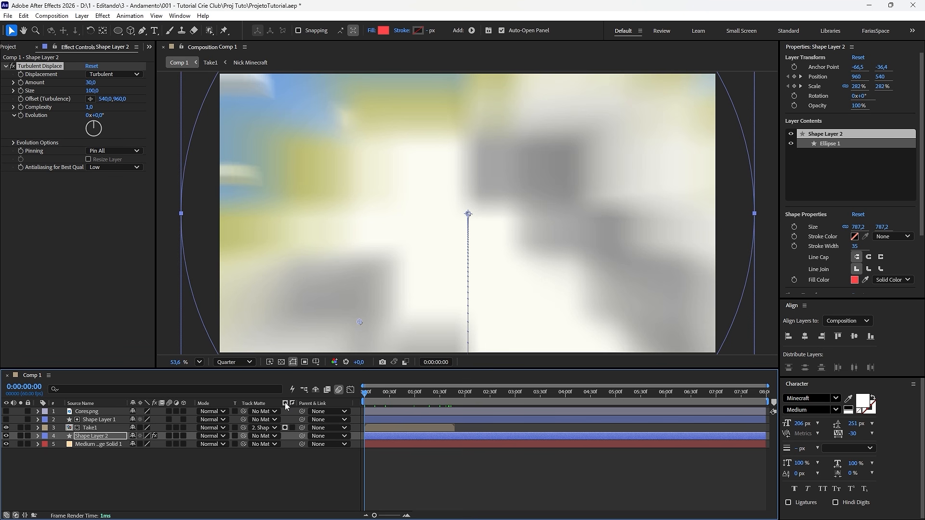
key(space)
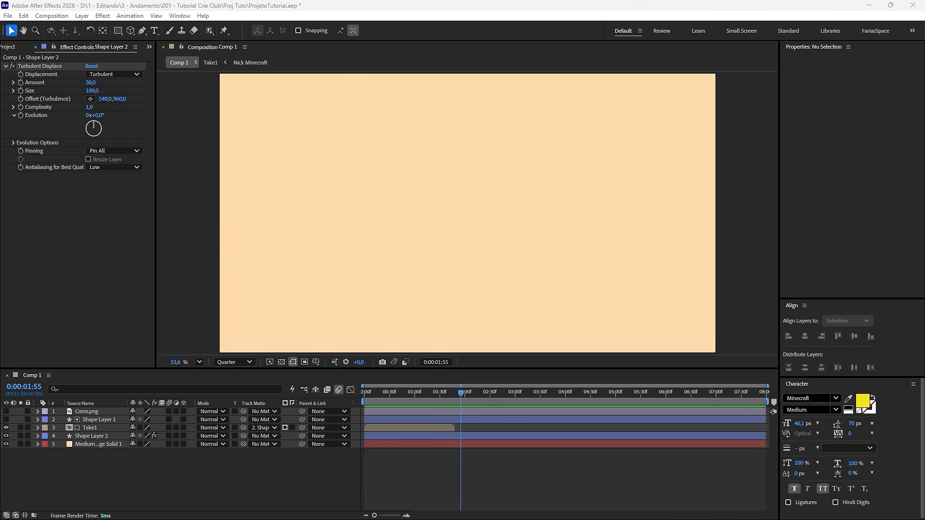
Step: Add Torn Paper.png to the composition and scale it to 28%
drag(490, 185, 427, 223)
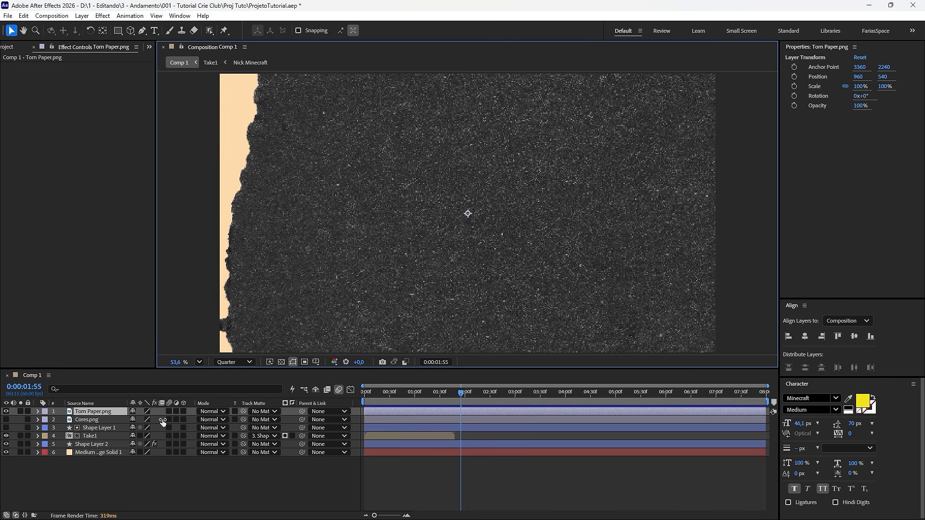
key(s)
drag(158, 421, 123, 421)
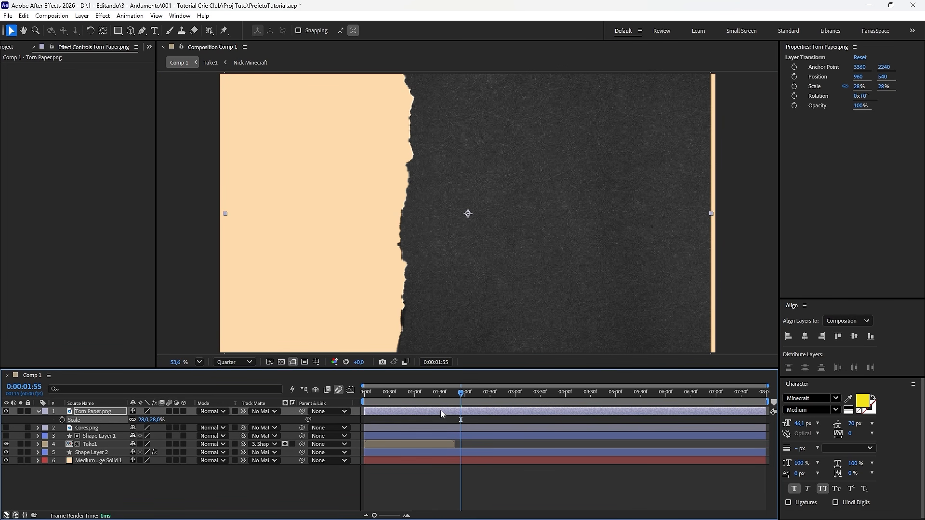
scroll(448, 322, down, 3)
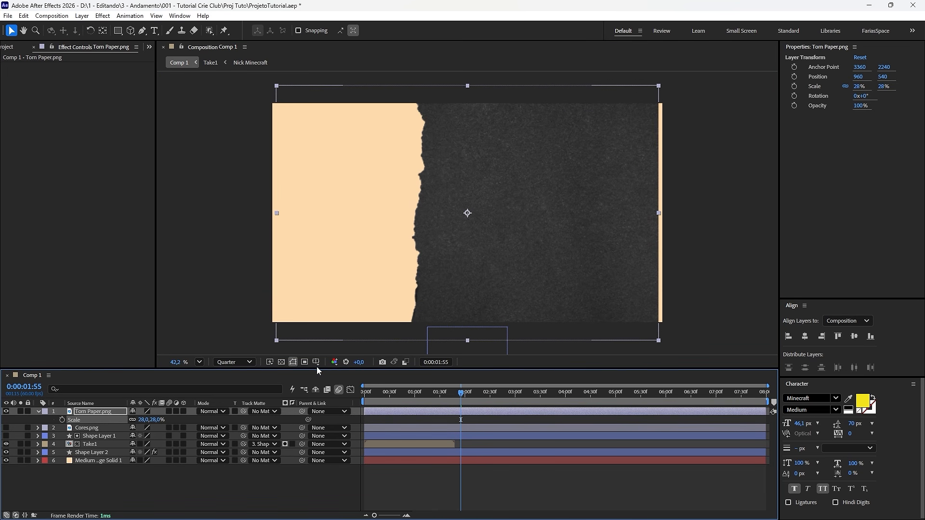
Step: Show the proportional grid and move the torn paper to about X 1184, aligning its torn edge with the vertical center line
click(316, 362)
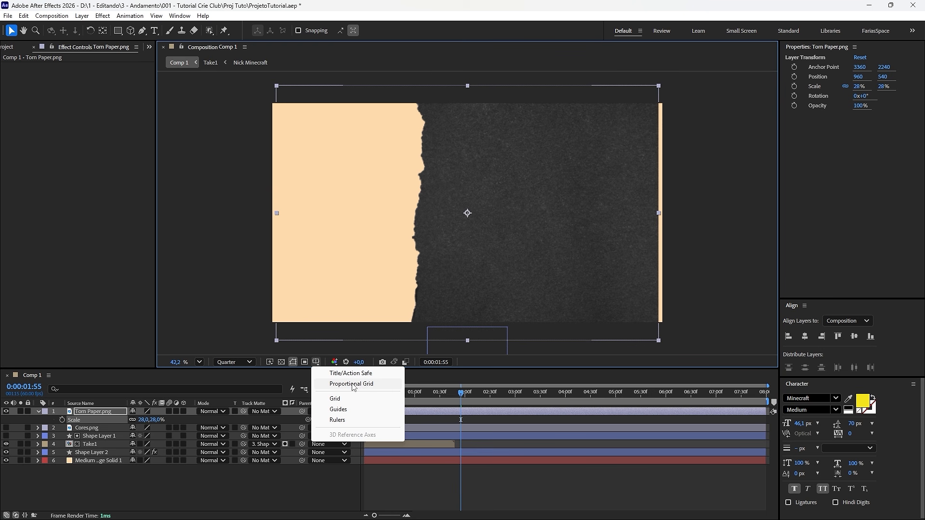
click(352, 384)
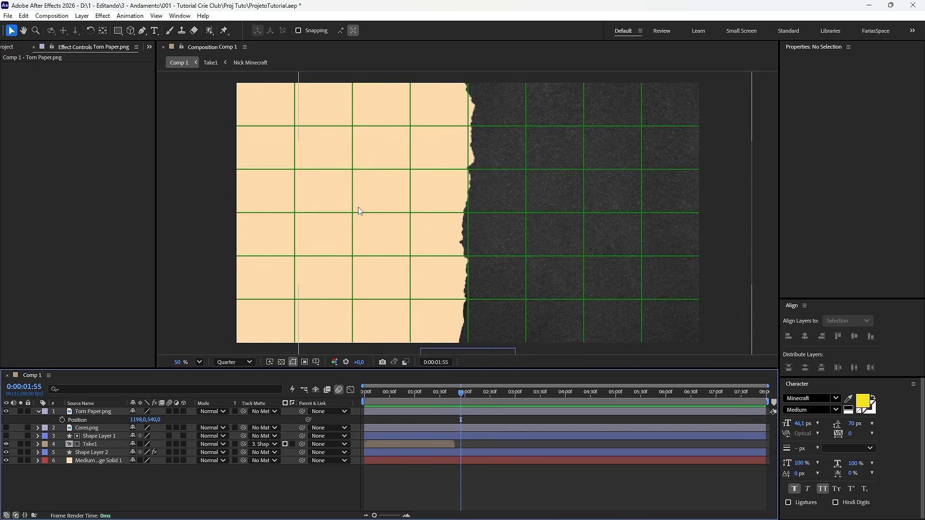
scroll(475, 183, down, 2)
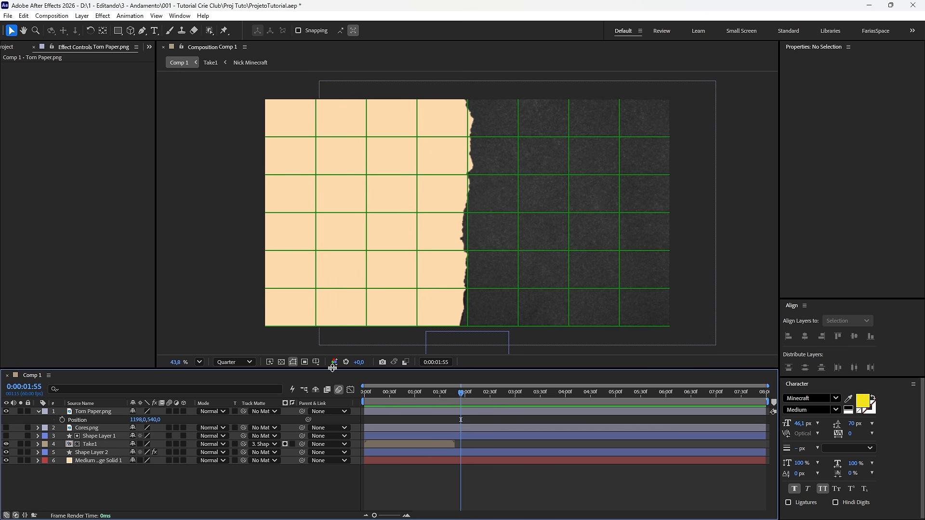
drag(540, 236, 537, 236)
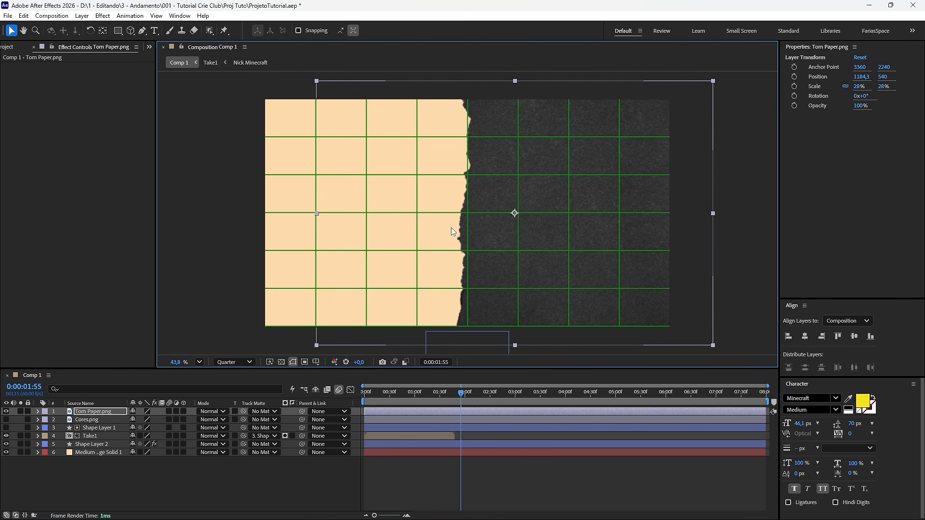
Step: Apply a Fill effect to the torn paper in the palette's red, moving the paper below Cores.png to sample it
key(ctrl+space)
text(fill)
click(414, 243)
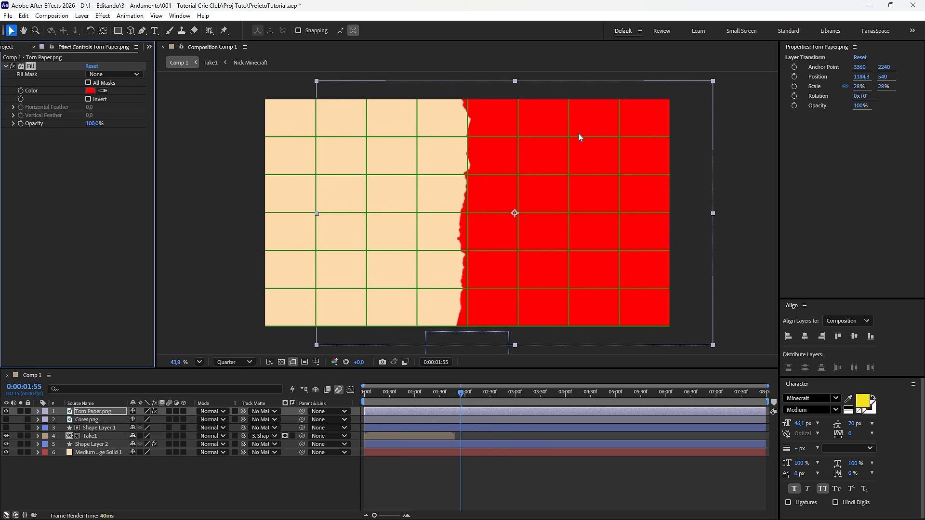
key(ctrl+bracketleft)
click(103, 91)
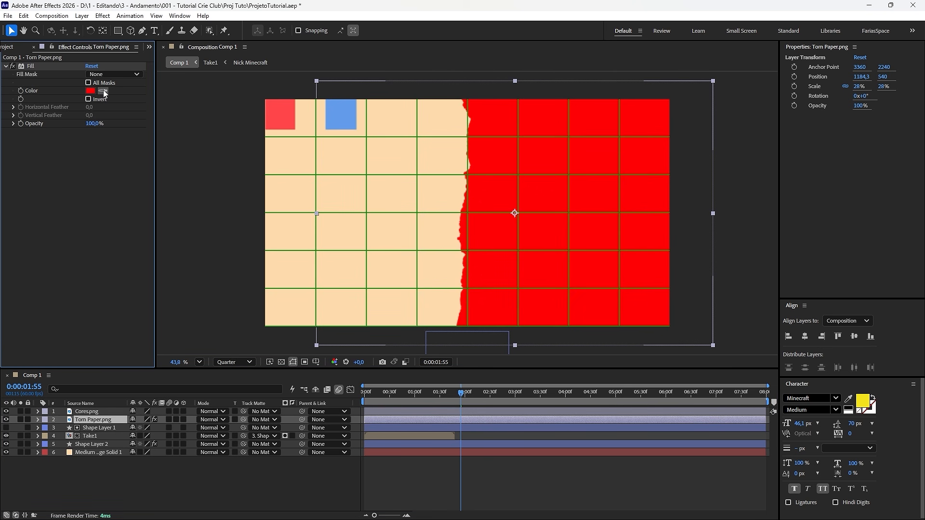
click(282, 114)
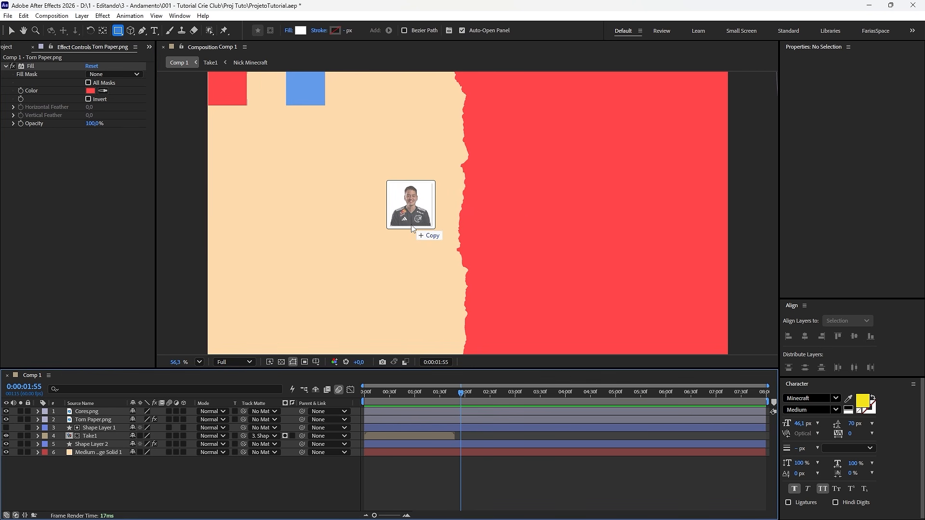
Step: Place PolexProPlayer.png at the center of the composition as the top layer and try adjusting its scale
drag(412, 227, 412, 227)
key(s)
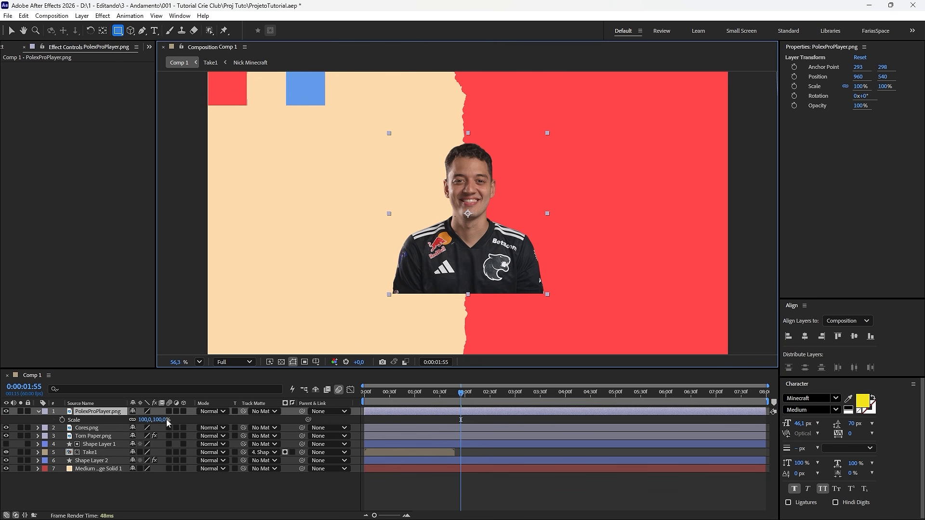
drag(169, 420, 180, 419)
key(s)
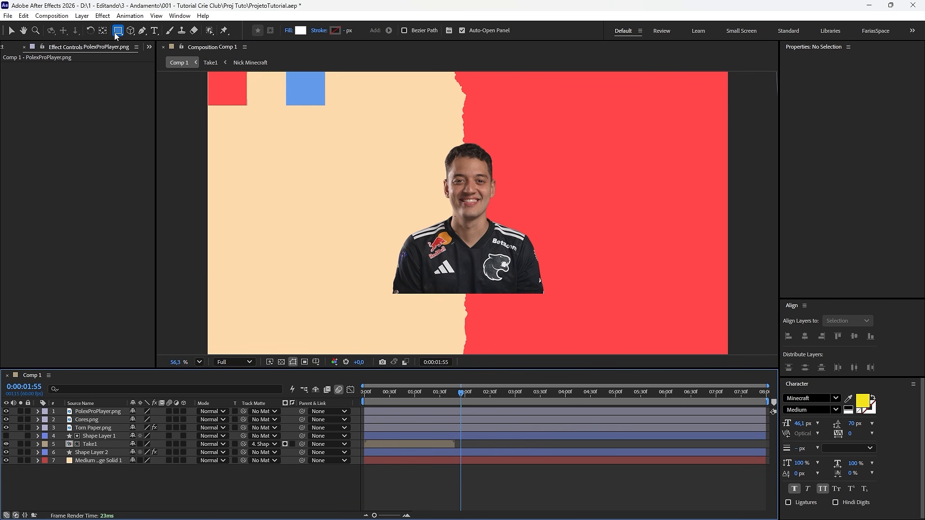
Step: Draw a white rectangle about 443 x 524 px, place it behind the player image, and center its anchor point and position
click(116, 34)
drag(407, 154, 526, 297)
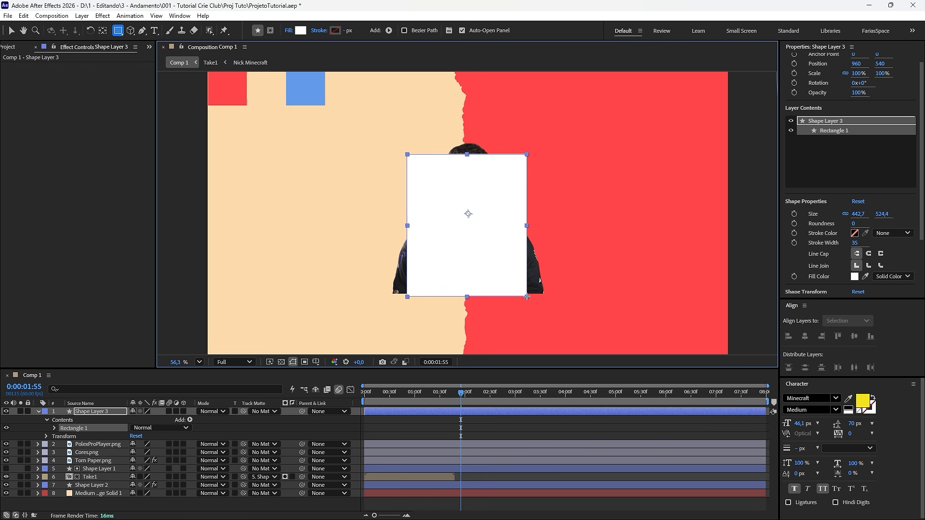
drag(103, 409, 109, 420)
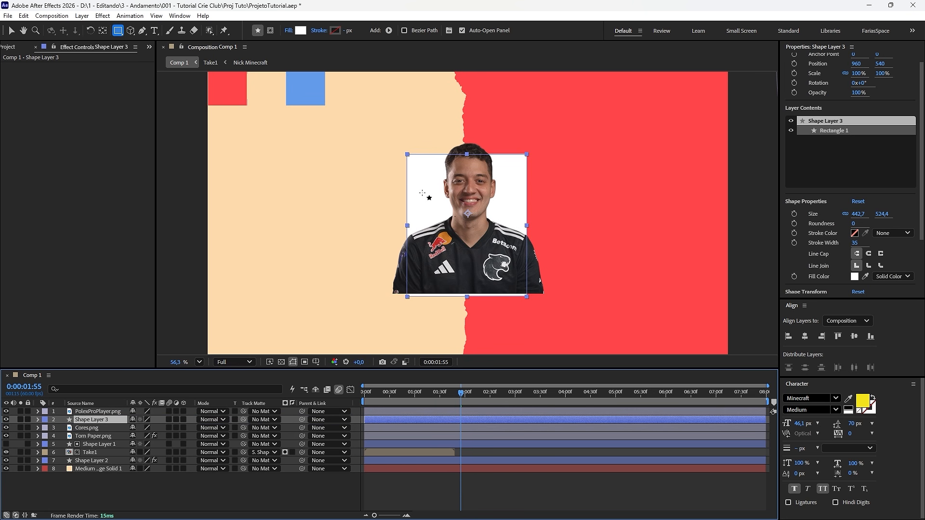
key(ctrl+alt+Home)
key(ctrl+Home)
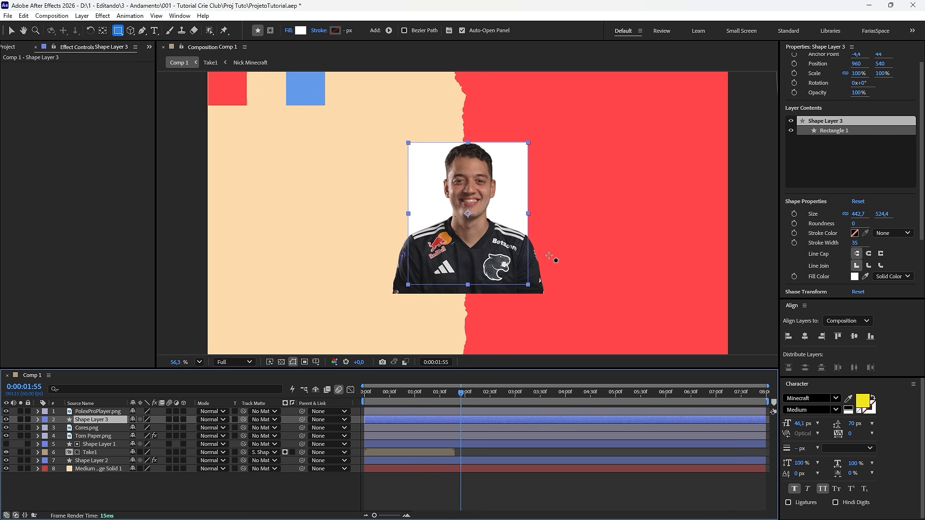
Step: Set the white rectangle's corner roundness to 55
key(v)
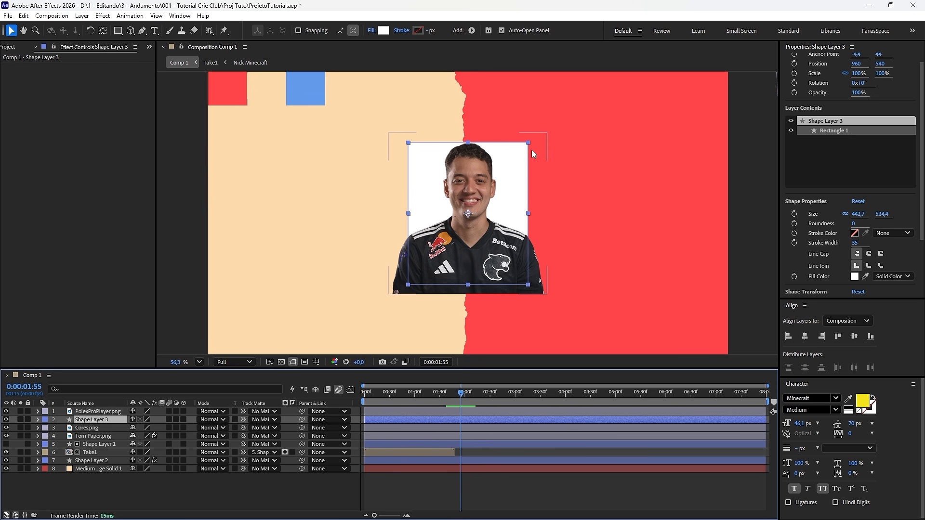
click(442, 426)
click(404, 420)
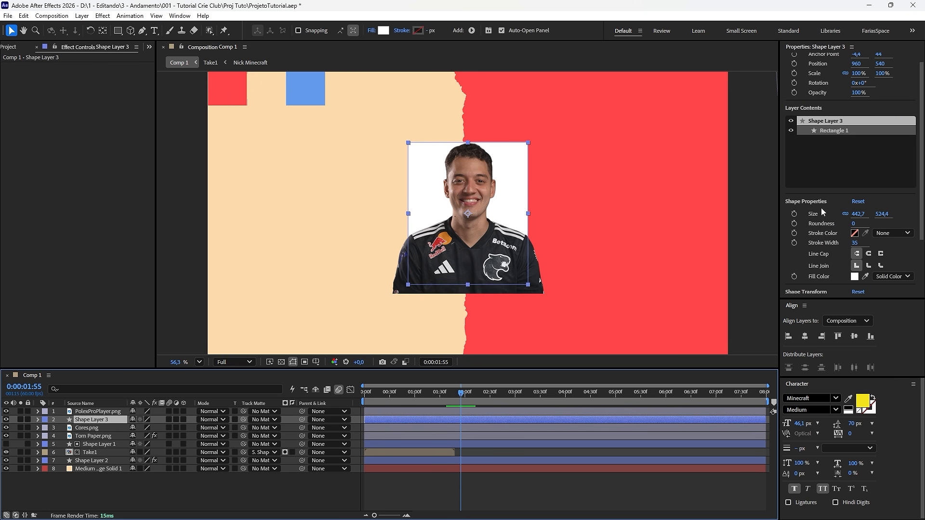
drag(854, 224, 882, 225)
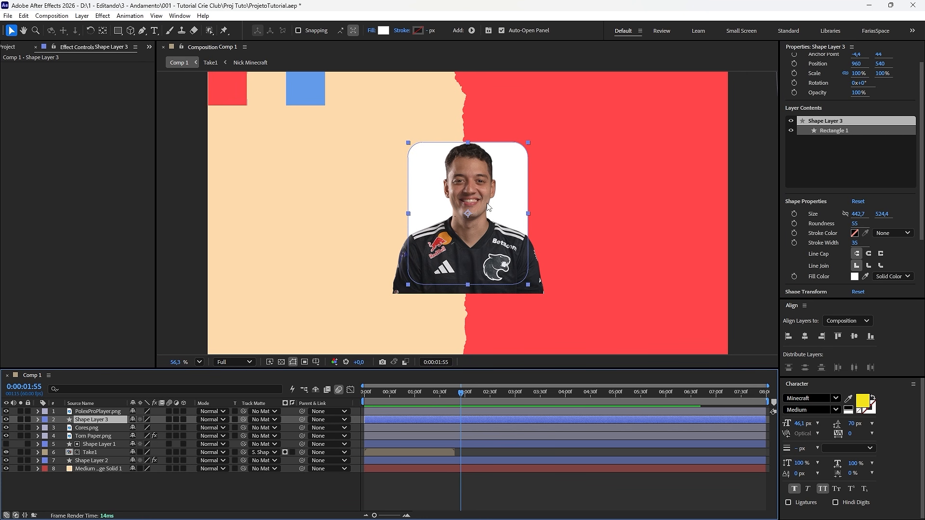
Step: Shorten the white rectangle's height to 485.4 and nudge it down so the player's head sticks out above it
drag(880, 215, 860, 213)
key(Down)
key(Down)
key(Down)
key(Down)
key(Down)
key(Down)
key(Down)
key(Down)
key(Down)
key(Down)
key(Down)
key(Down)
key(Down)
key(Down)
key(Down)
key(Down)
key(Down)
key(Down)
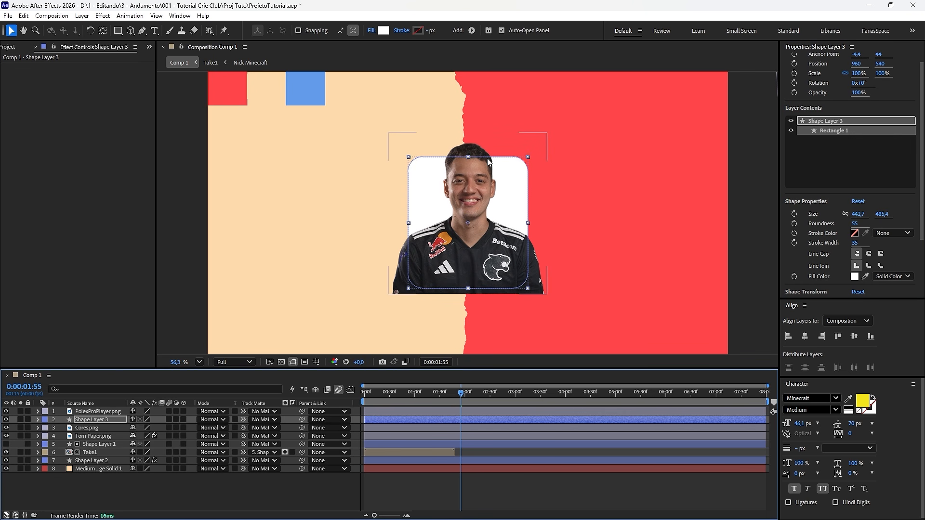
Step: Duplicate the player image, matte the lower copy with the rounded rectangle Shape Layer 3, and turn the rectangle's visibility back on
click(117, 412)
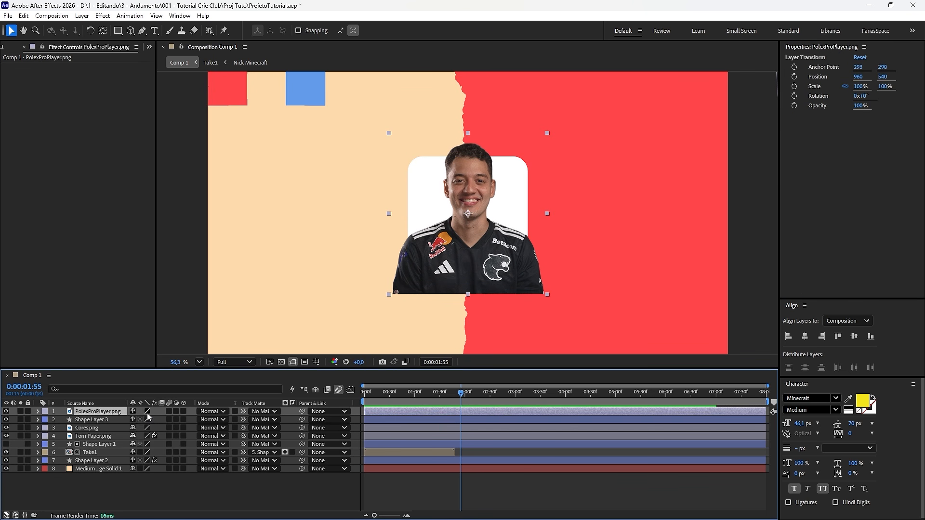
key(ctrl+d)
click(118, 420)
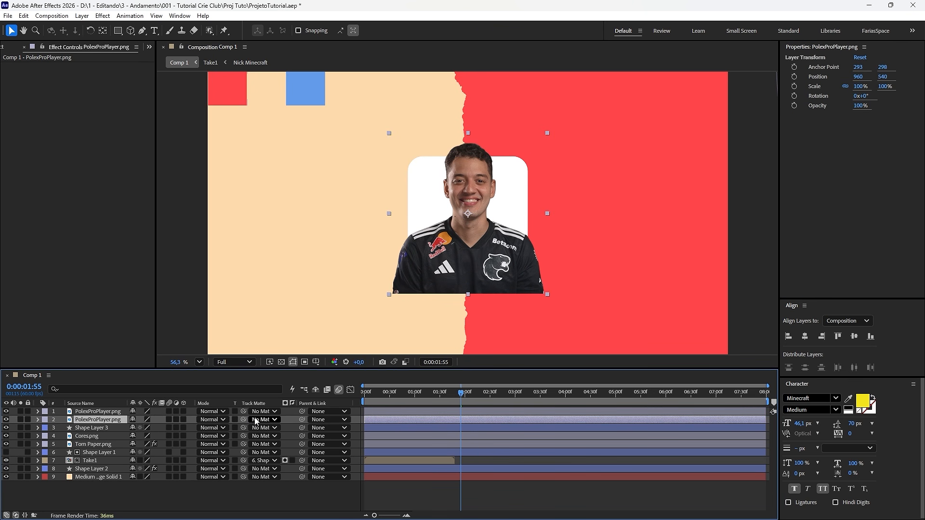
drag(244, 419, 100, 428)
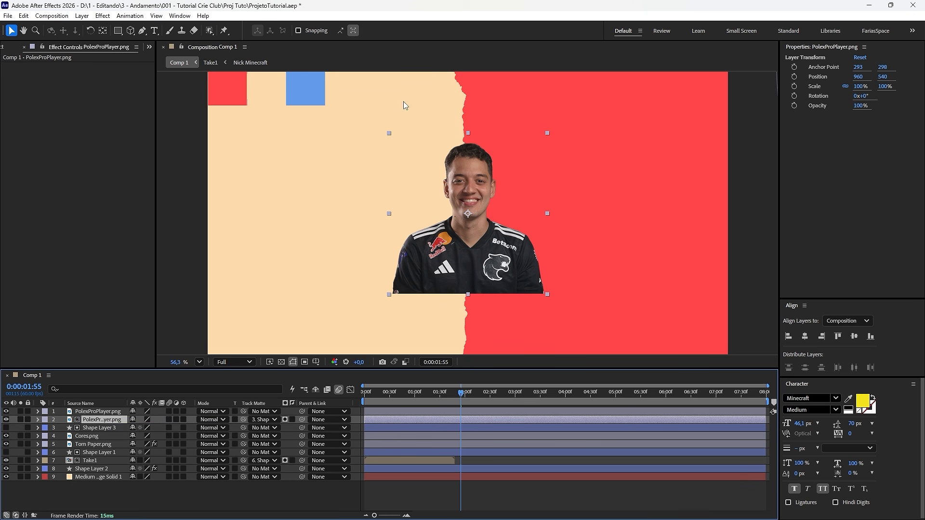
click(76, 429)
click(6, 428)
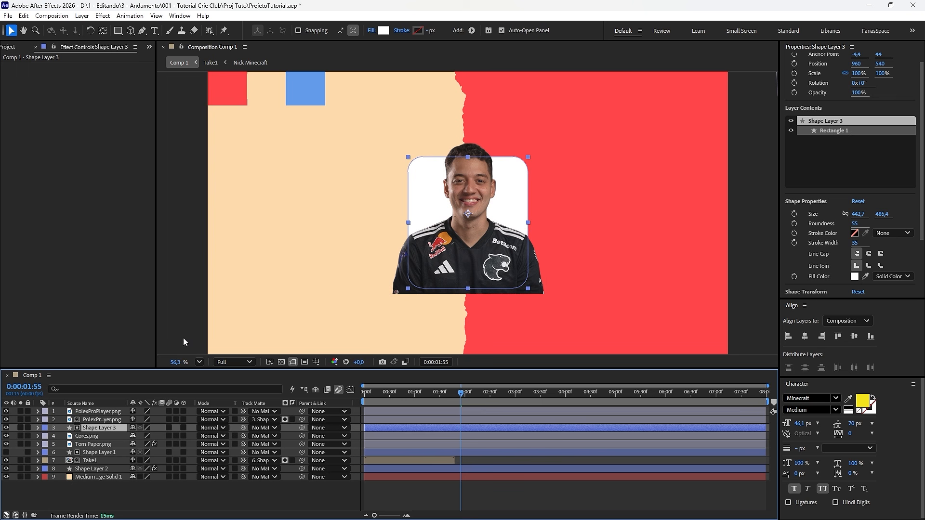
Step: Draw an elliptical mask around the top of the head on the upper player copy
click(484, 284)
mouse_move(415, 252)
mouse_down()
mouse_move(593, 378)
mouse_move(603, 321)
mouse_move(526, 215)
mouse_move(425, 239)
mouse_up()
key(ctrl+z)
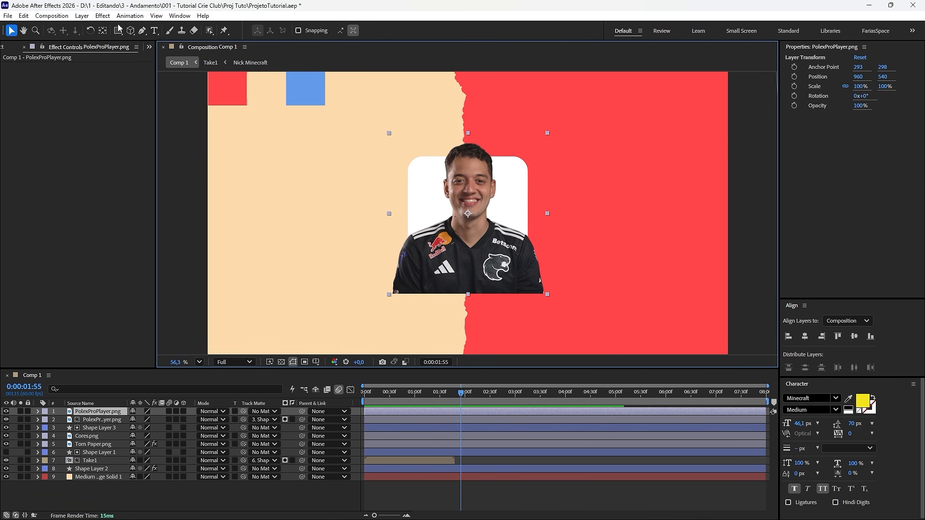
click(119, 30)
drag(426, 129, 525, 186)
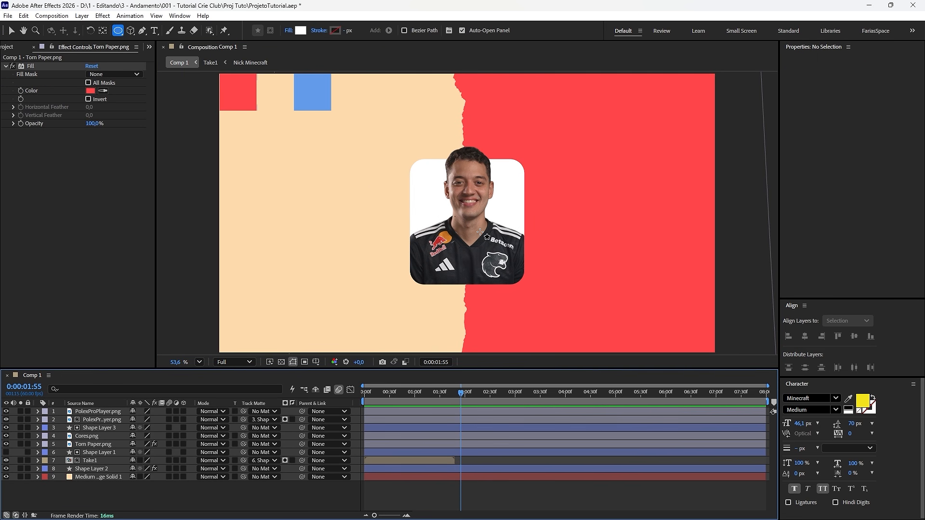
Step: Draw a flat ellipse about 449.5 by 41 px and place it just below the player card at vertical position 884
drag(412, 298, 504, 318)
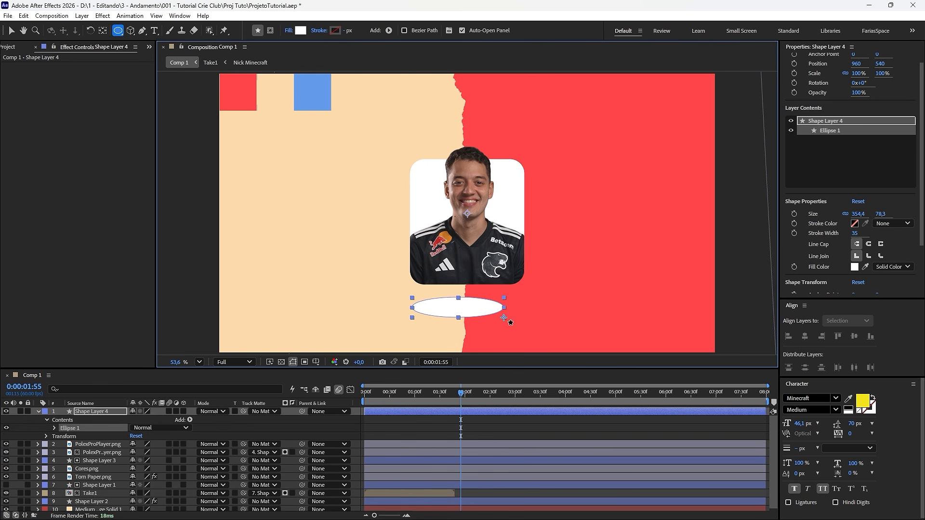
key(ctrl+z)
click(115, 32)
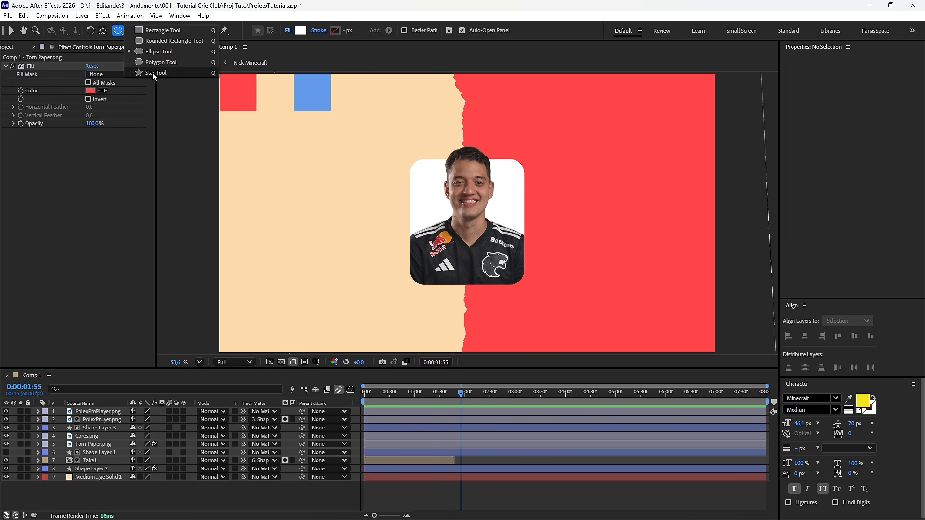
click(155, 55)
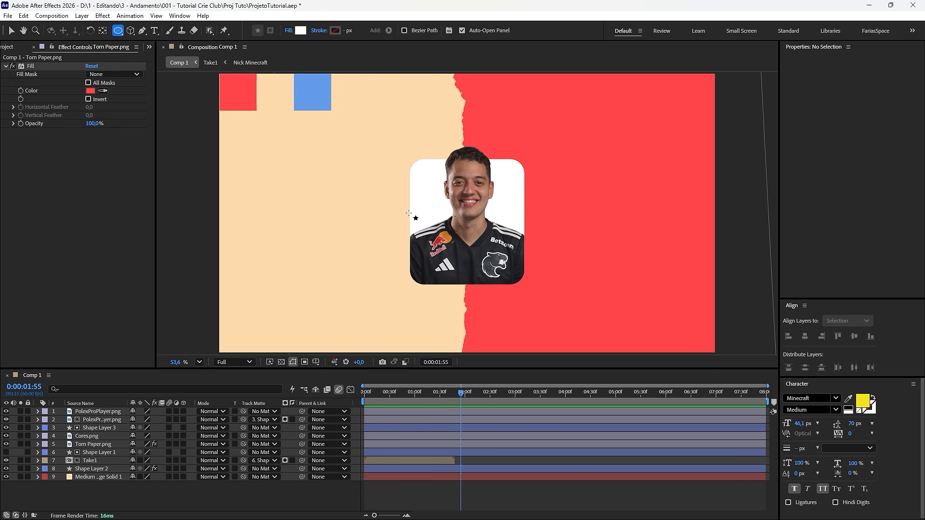
drag(410, 213, 526, 224)
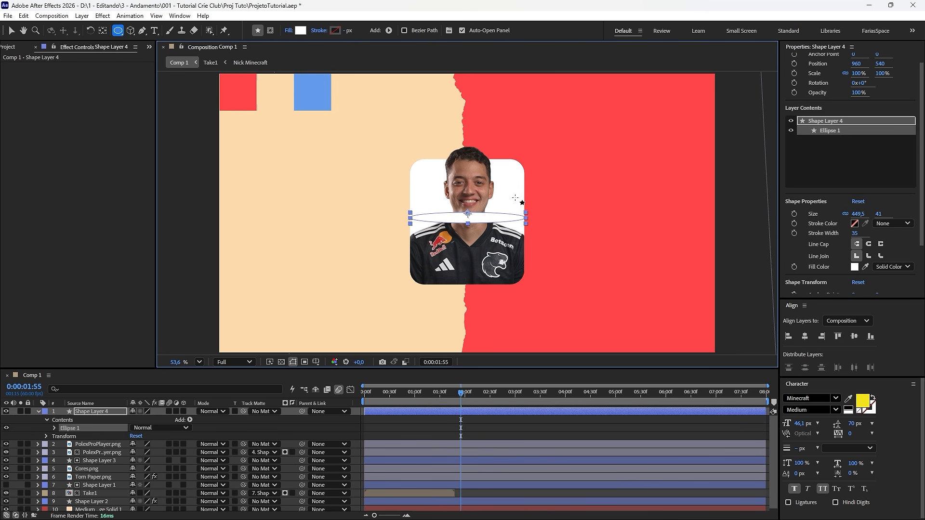
key(p)
drag(151, 420, 325, 409)
key(p)
Step: Fill the ellipse with black 000000 and lower its opacity to 34% as a ground shadow
click(91, 412)
click(303, 32)
text(000000)
key(Return)
key(t)
drag(135, 420, 98, 415)
key(t)
mouse_move(256, 512)
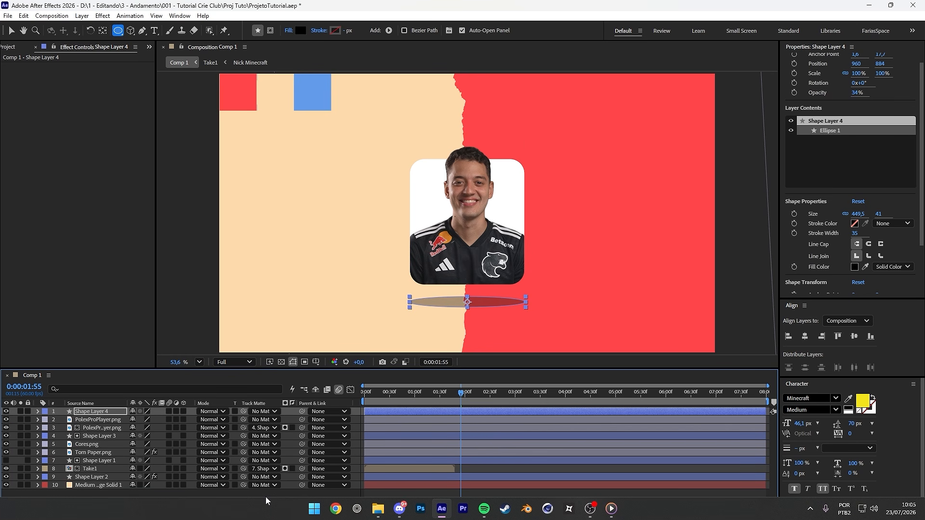
click(264, 494)
Step: Recolour the rounded rectangle Shape Layer 3 with the red sampled from the palette
click(98, 452)
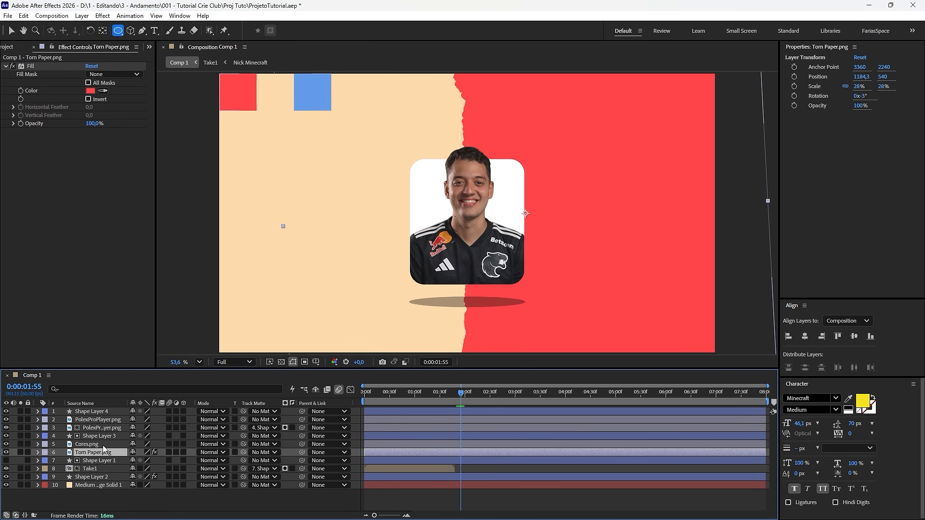
click(106, 438)
key(v)
mouse_move(431, 189)
mouse_down()
mouse_move(391, 137)
mouse_move(413, 236)
mouse_move(418, 186)
mouse_up()
key(ctrl+z)
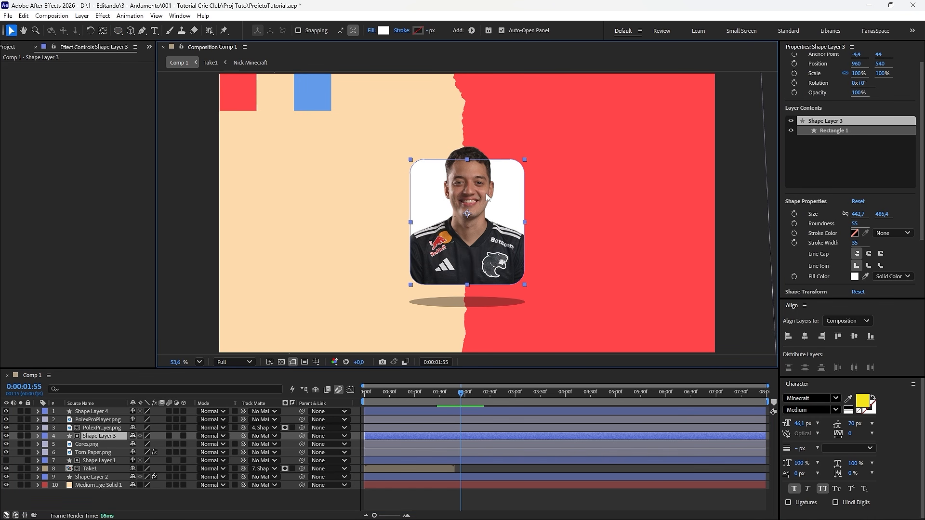
click(384, 31)
click(258, 210)
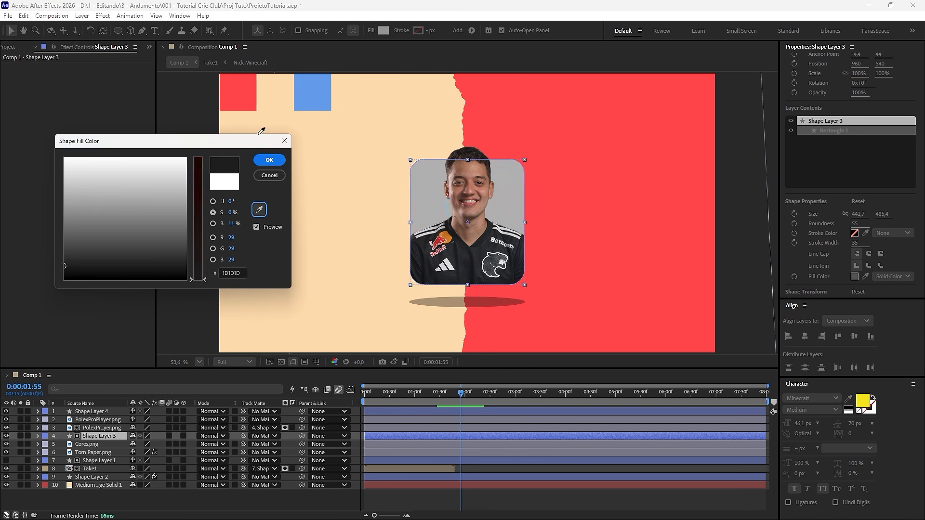
click(269, 159)
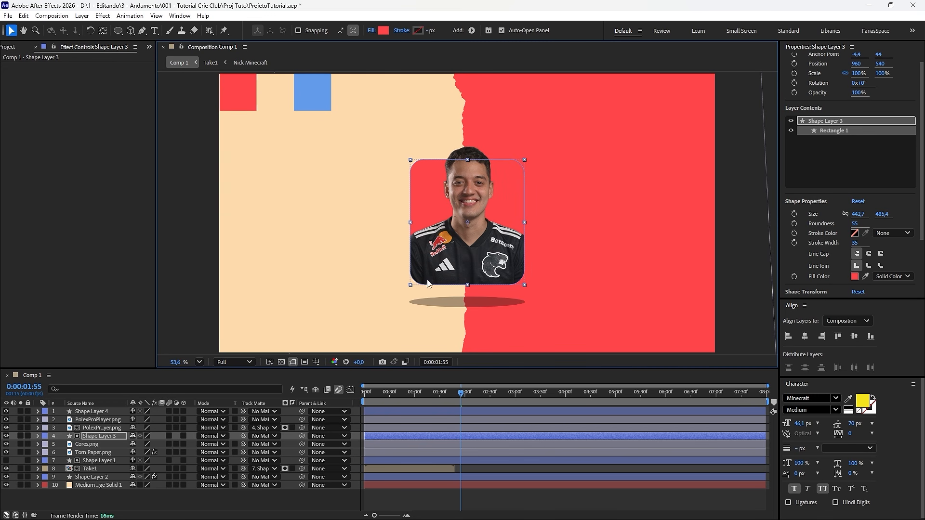
Step: Add the title POLEX above the card in the Straight Forward font, coloured with the palette red
key(ctrl+t)
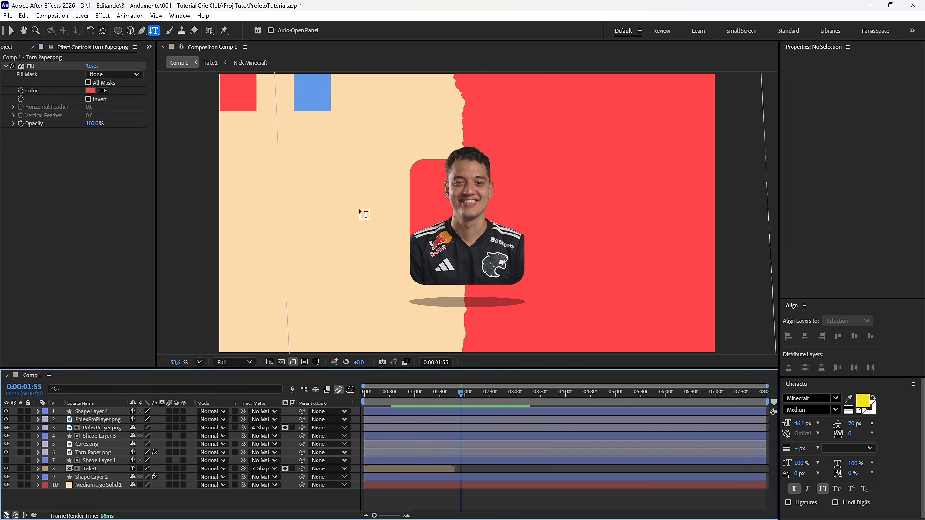
click(359, 209)
text(POLEX)
drag(379, 208, 336, 206)
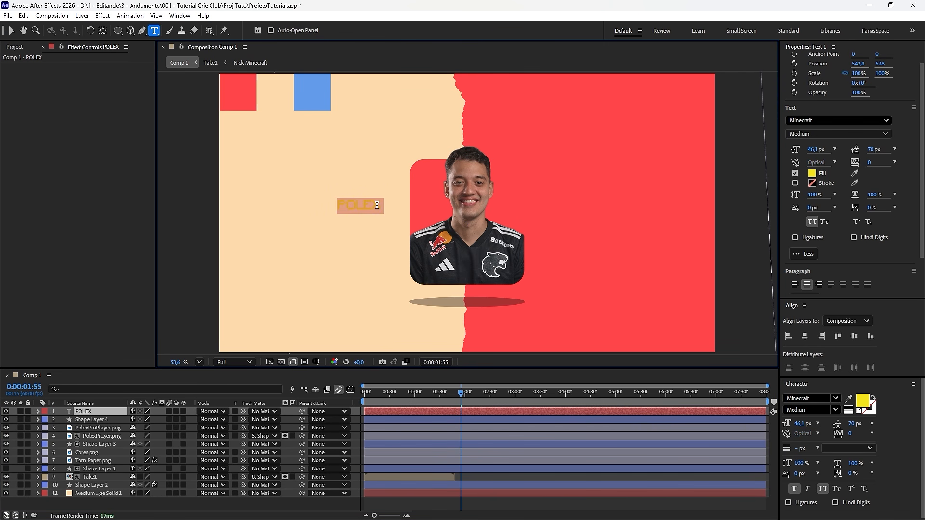
click(809, 398)
text(straigh)
click(789, 226)
click(849, 399)
click(245, 92)
Step: Pre-compose the title, shadow, both player images and rounded rectangle as Polex, and move it onto the beige half at horizontal position 468
click(112, 405)
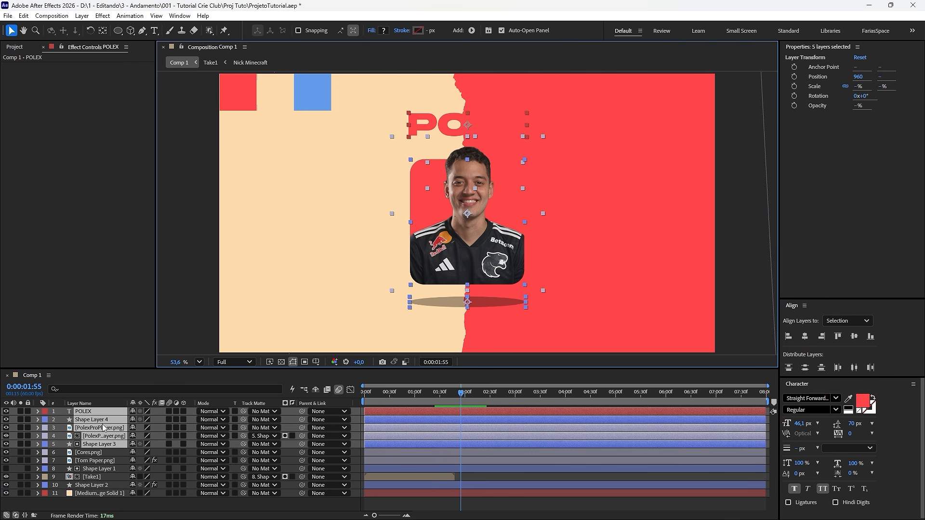
right_click(104, 428)
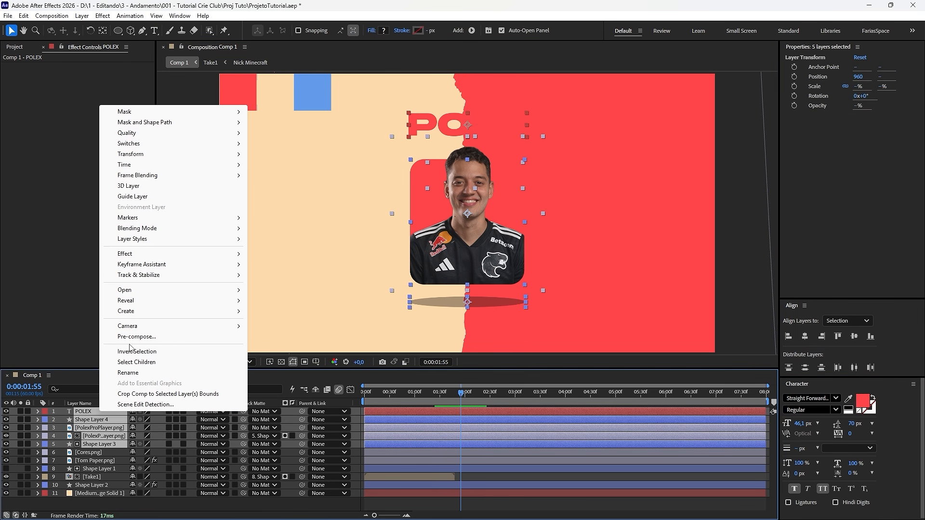
click(133, 336)
text(Polex)
key(Return)
key(p)
drag(136, 420, 9, 412)
key(p)
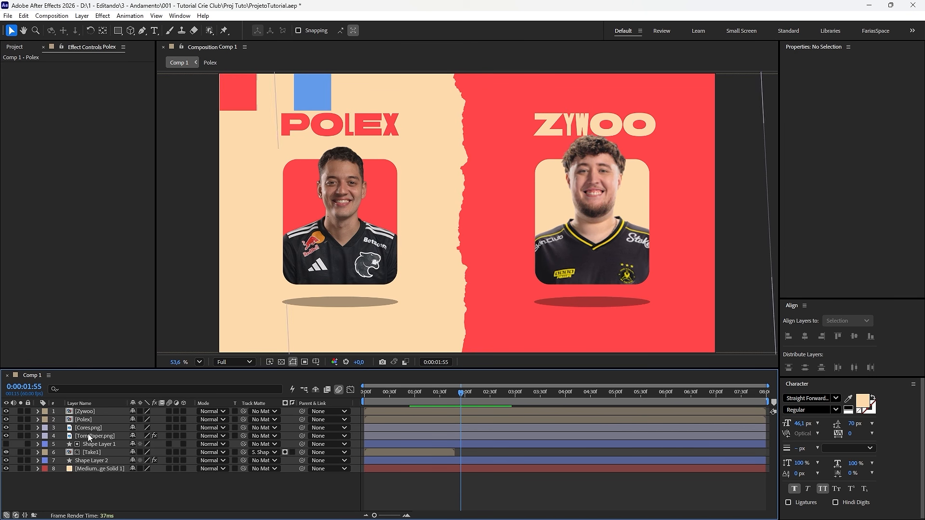
Step: Inside the Polex composition, duplicate the matted player image and shift the lower copy slightly right to 965.9, 538.5
double_click(98, 418)
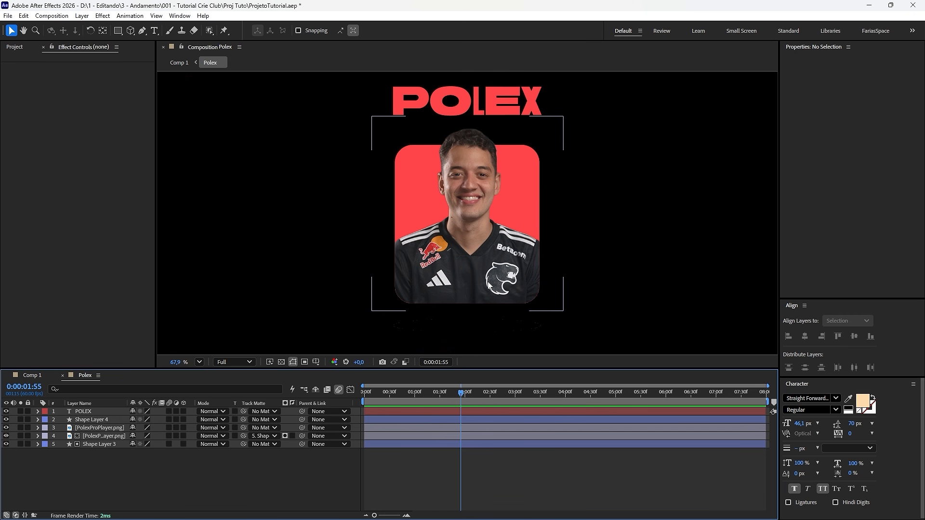
click(486, 260)
click(129, 485)
click(105, 436)
drag(458, 296, 456, 263)
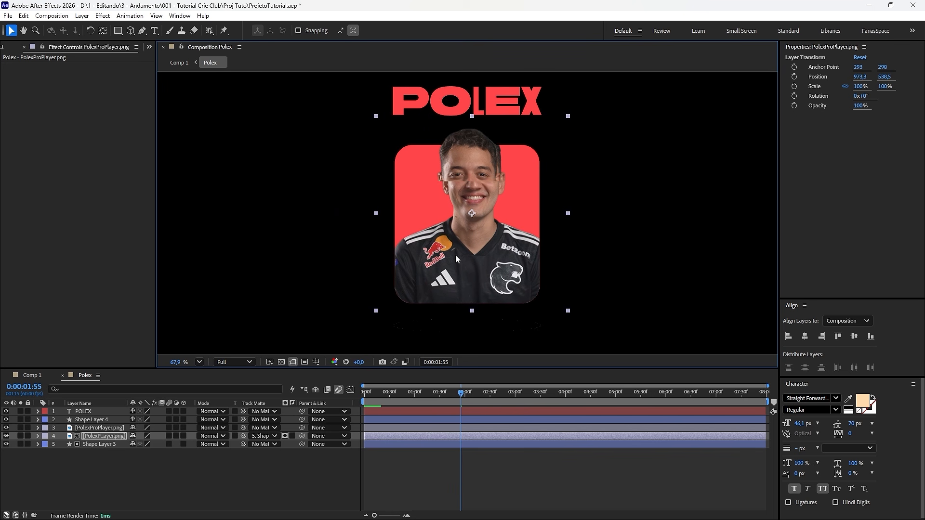
key(ctrl+d)
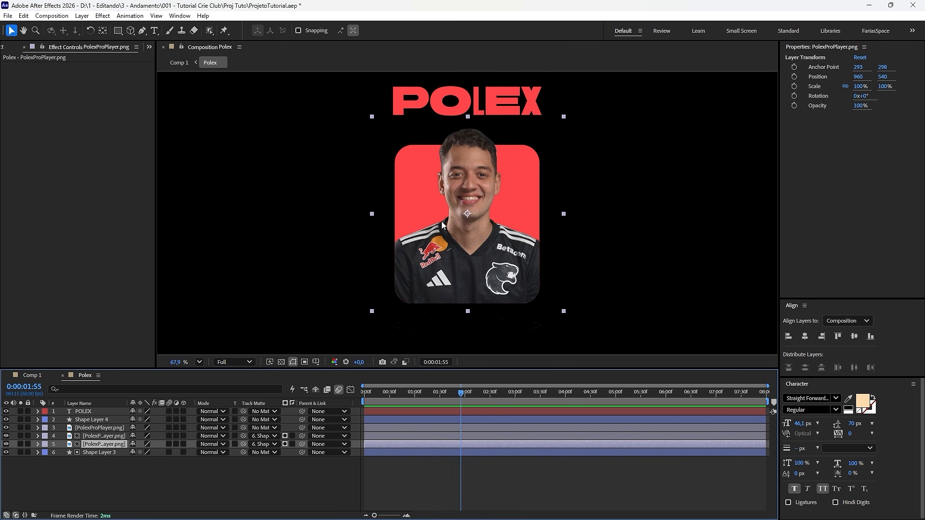
drag(469, 210, 472, 209)
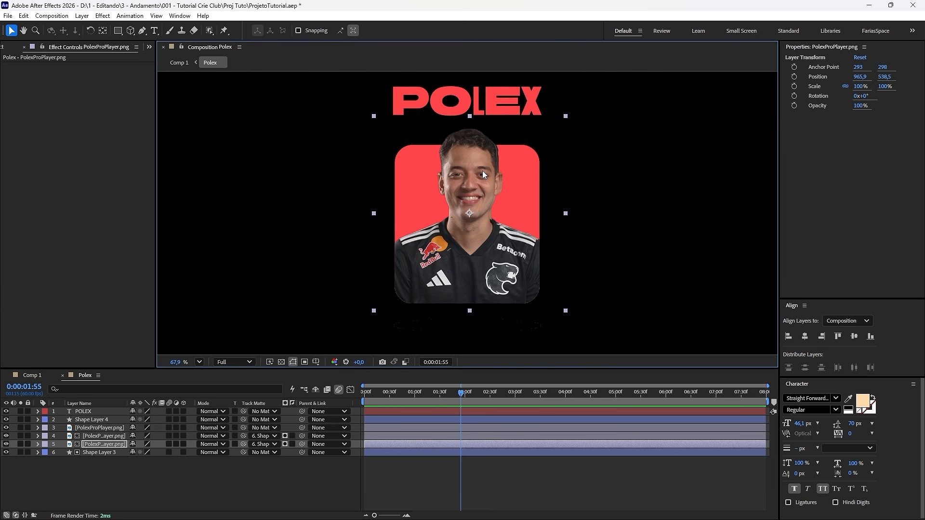
Step: Apply the Fill effect to the offset copy and copy the beige background's colour code FFDBAC from Comp 1
key(ctrl+space)
text(fill)
key(Return)
click(28, 376)
click(848, 398)
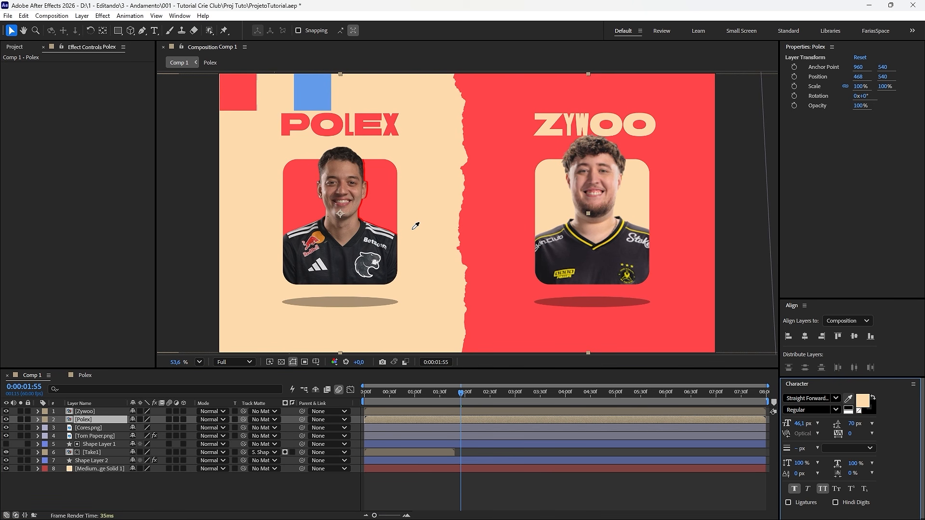
click(422, 209)
click(865, 400)
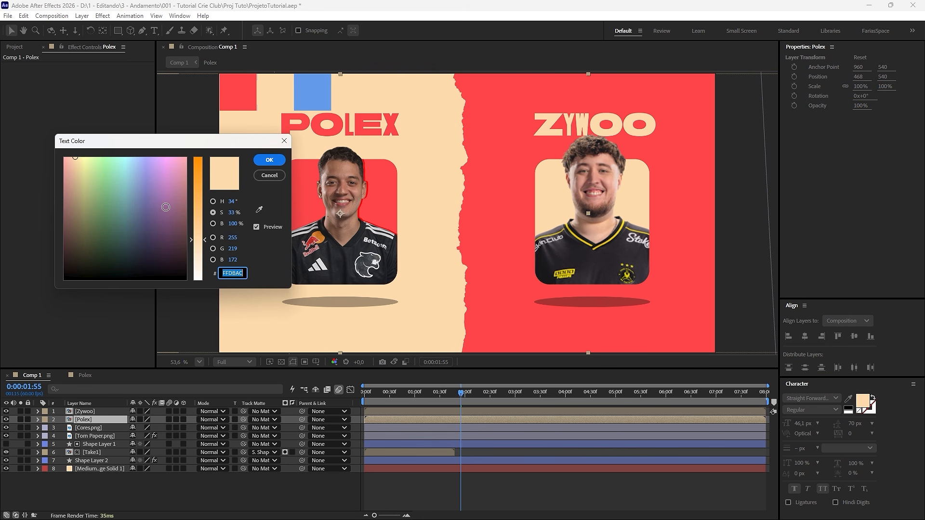
click(275, 178)
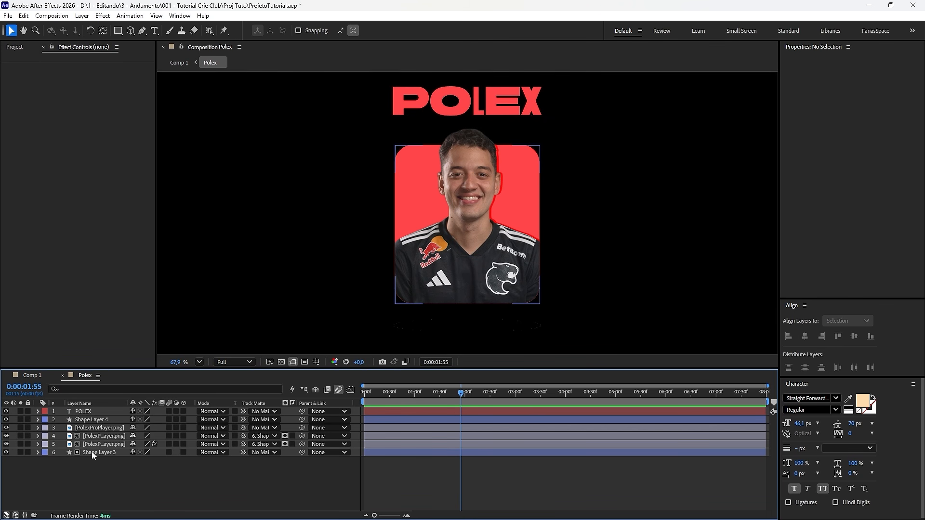
Step: Shift the filled copy further right to about 973.3, 540 and set its Fill colour to beige FFDBAC
click(97, 444)
drag(469, 211, 474, 216)
drag(469, 213, 472, 213)
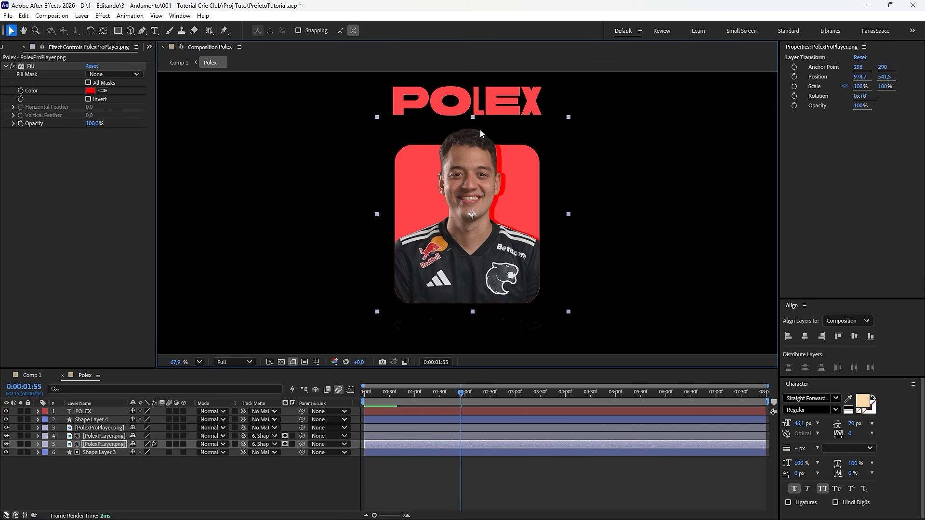
click(90, 91)
key(ctrl+v)
key(Return)
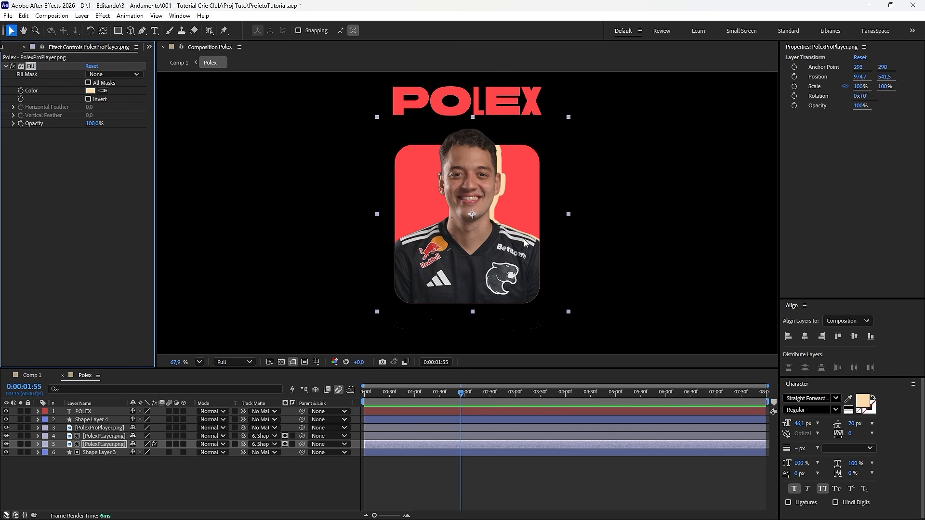
drag(509, 193, 508, 191)
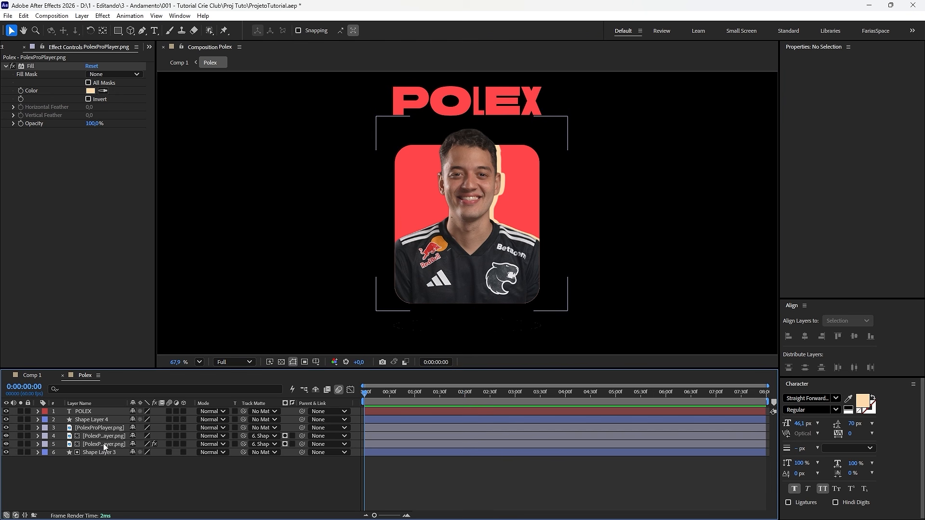
Step: Apply the Tremidinha preset to the beige offset copy and preview the wobble animation
click(104, 444)
key(ctrl+space)
text(tremidi)
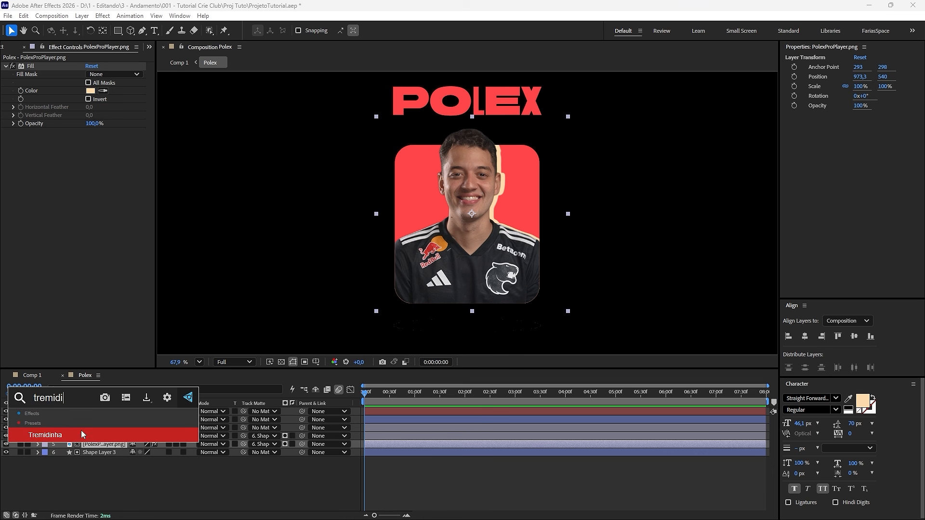
key(Return)
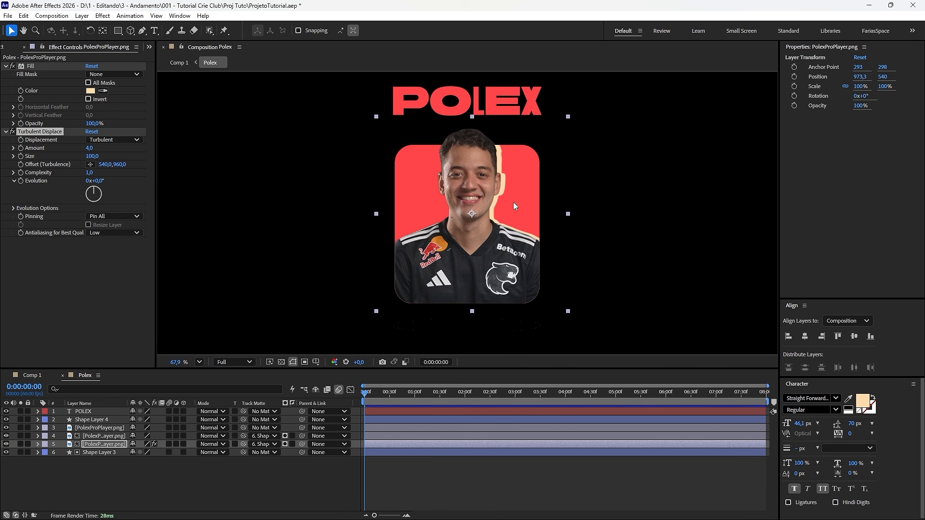
key(space)
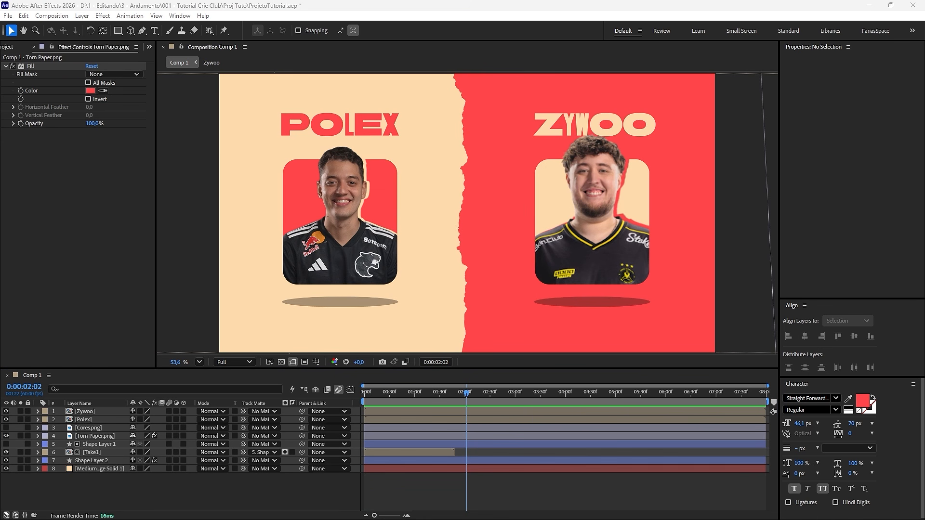
Step: Add the arrows image comparar.png to the centre of Comp 1 and set its scale to 63%
drag(389, 215, 453, 200)
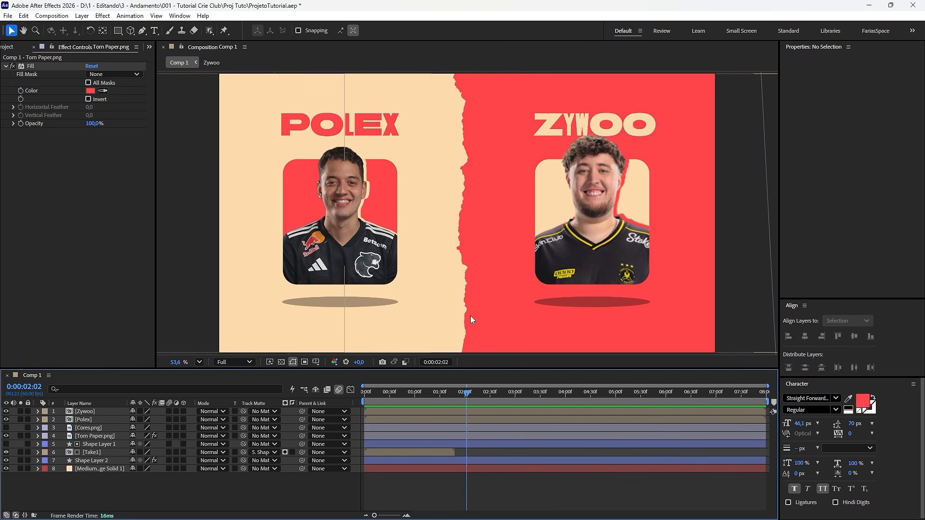
key(s)
mouse_move(153, 420)
mouse_down()
mouse_move(134, 420)
mouse_move(161, 420)
mouse_up()
key(s)
key(s)
key(s)
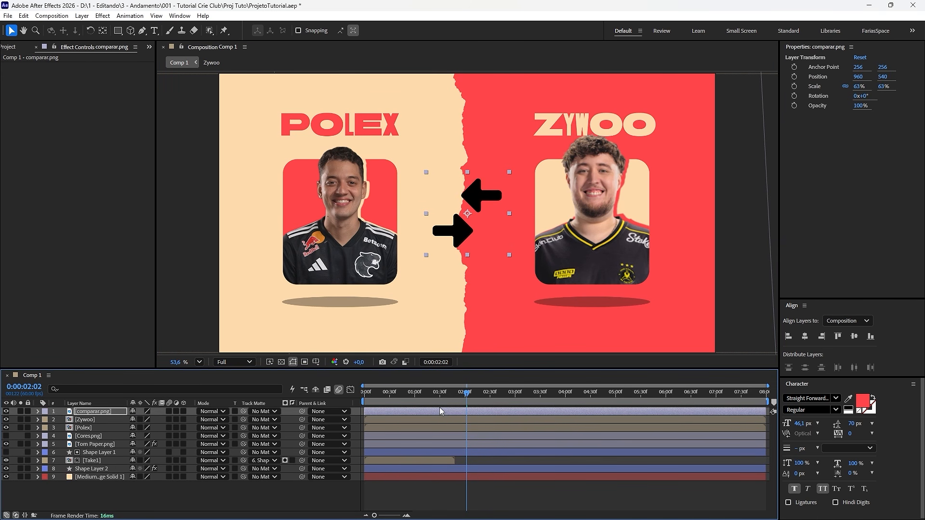
Step: Duplicate comparar.png and draw a Pen mask around the upper arrow on the top copy
scroll(467, 213, up, 2)
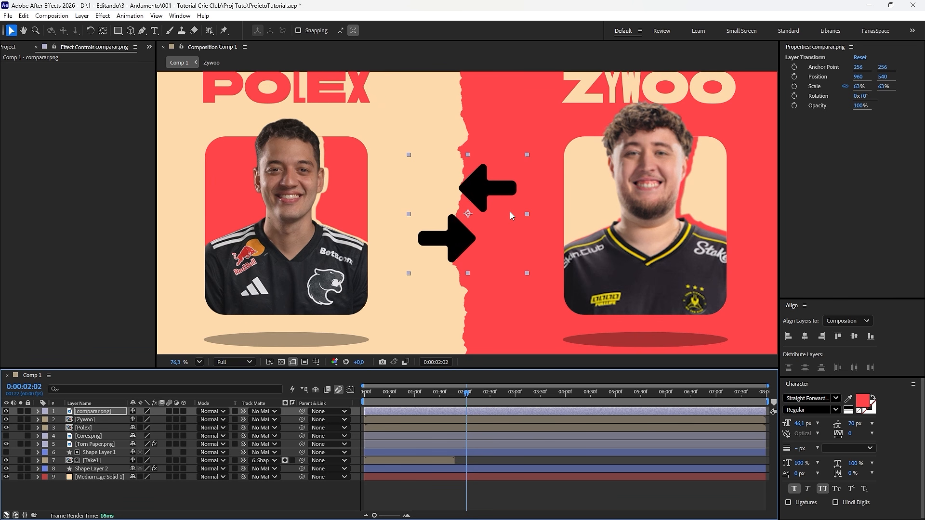
scroll(467, 213, down, 2)
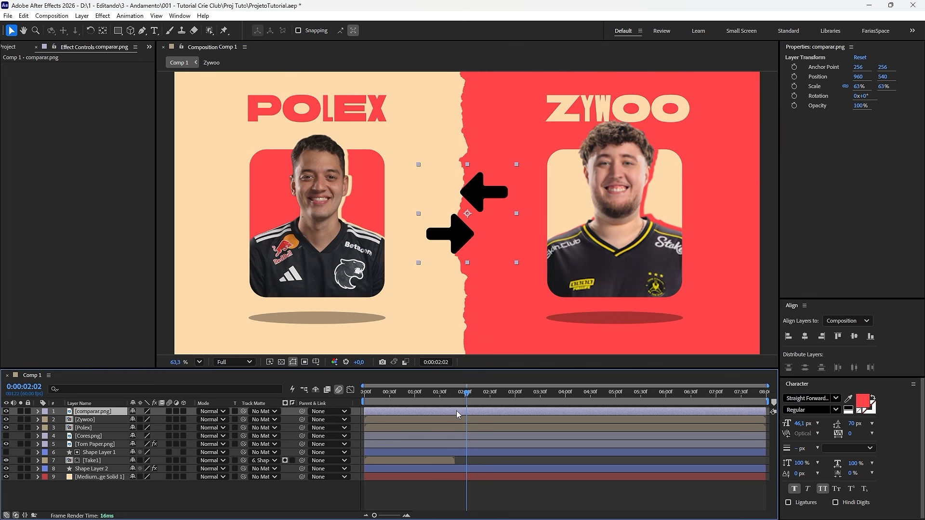
key(ctrl+d)
click(143, 31)
click(447, 189)
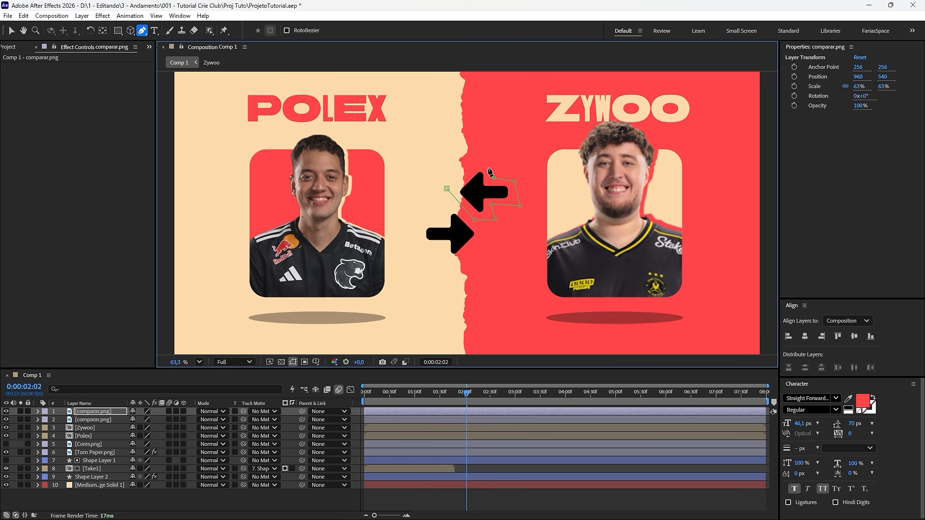
Step: Draw a closed Pen mask around the lower arrow on the second comparar.png layer
click(466, 421)
click(446, 206)
click(447, 220)
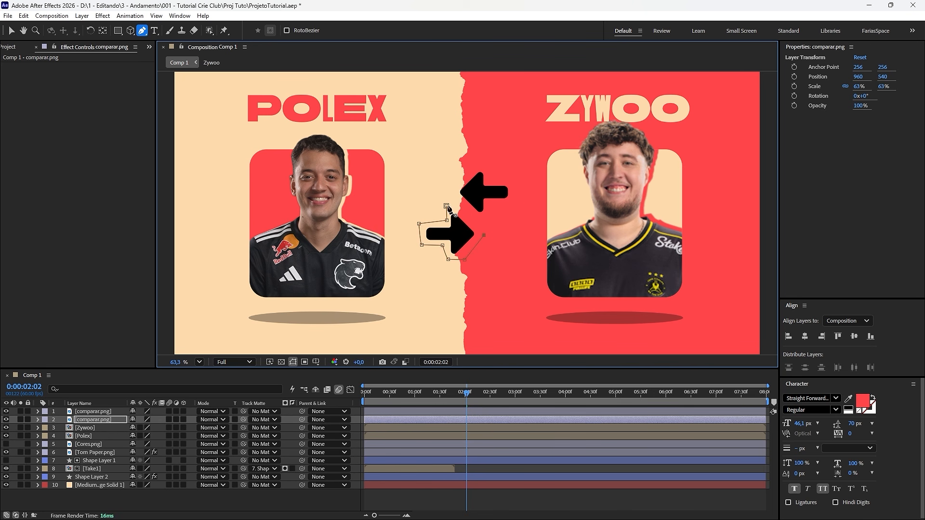
click(447, 206)
Step: Centre the anchor point on each masked arrow, test moving the arrows apart, and undo the moves
key(v)
click(461, 237)
key(ctrl+alt+Home)
drag(455, 237, 443, 253)
click(483, 193)
drag(483, 193, 494, 170)
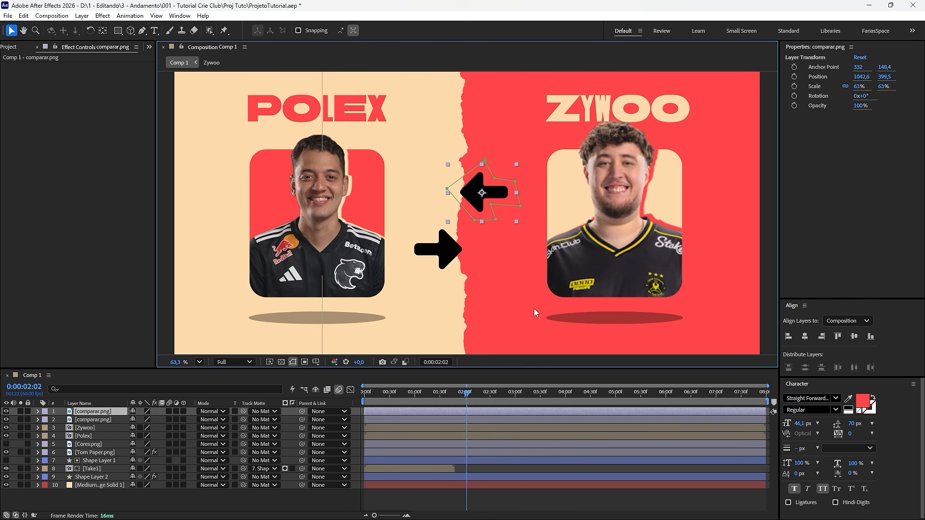
key(ctrl+z)
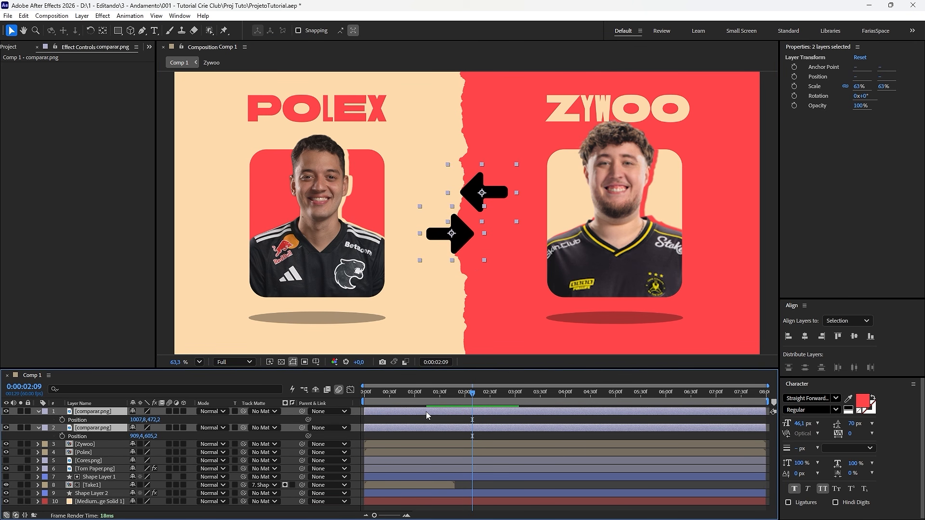
Step: Keyframe Position and Opacity on both comparar.png arrow layers and shift those keyframes to just after 3 seconds
click(62, 419)
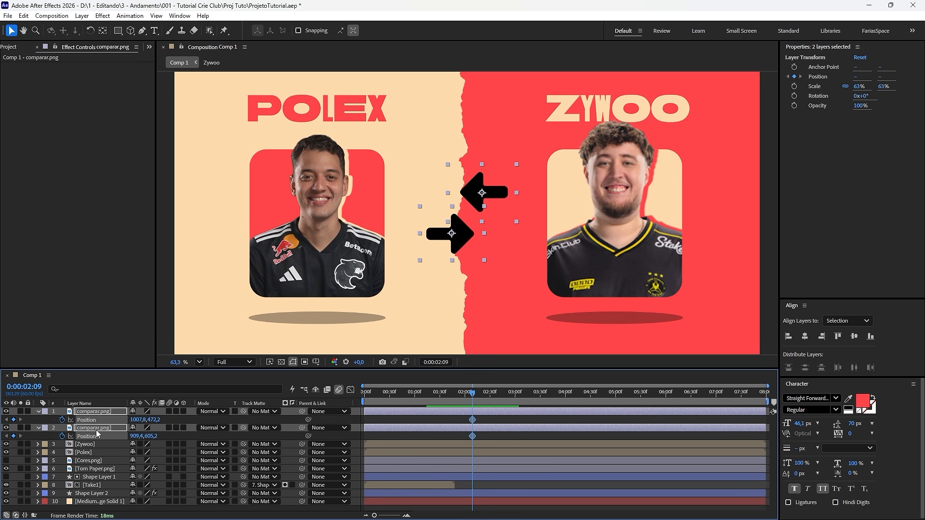
click(62, 420)
key(u)
drag(474, 451, 513, 453)
click(514, 446)
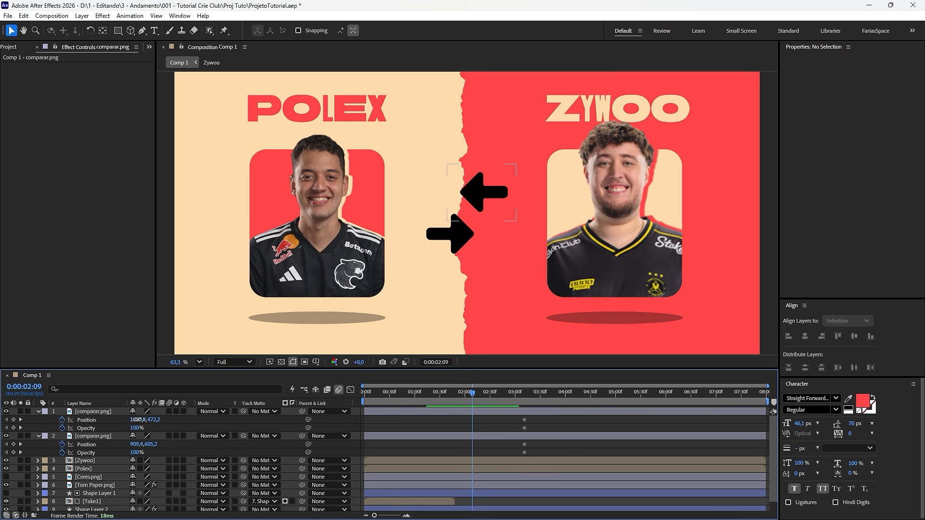
Step: At 0:00:02:09, set the upper arrow's X position to 1088.8, the lower arrow's to 844.4, and both opacities to 0%
drag(138, 420, 177, 420)
drag(137, 445, 57, 447)
drag(137, 428, 87, 428)
drag(537, 416, 434, 455)
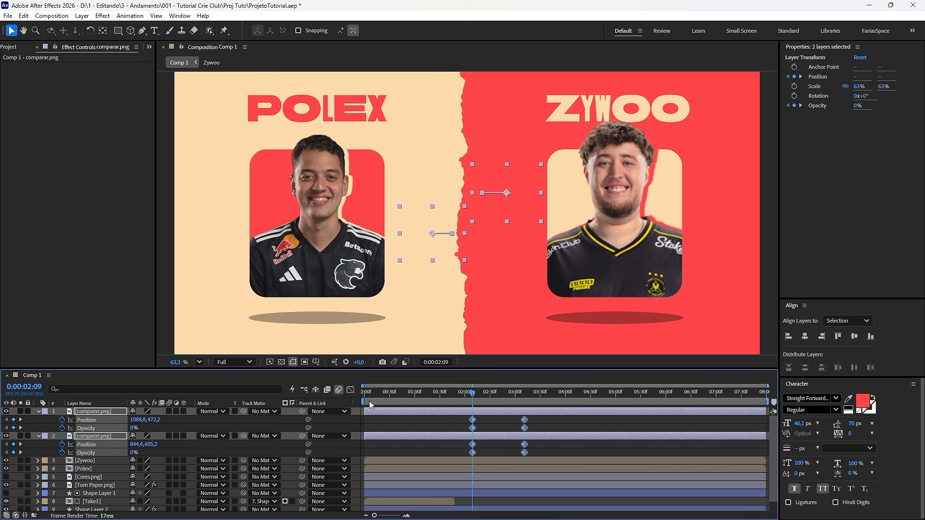
Step: Reshape the easing of the arrows' keyframes in the graph editor and preview the entrance animation
click(351, 391)
drag(552, 475, 461, 490)
click(351, 390)
click(464, 393)
key(space)
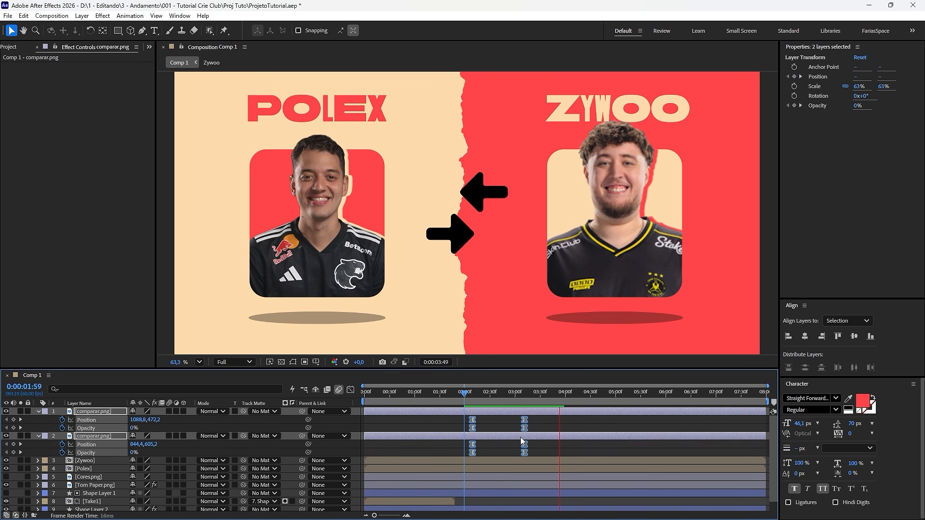
Step: Pre-compose the two arrow layers as Setas, moving all attributes into the new composition
right_click(485, 413)
click(526, 340)
text(Setas)
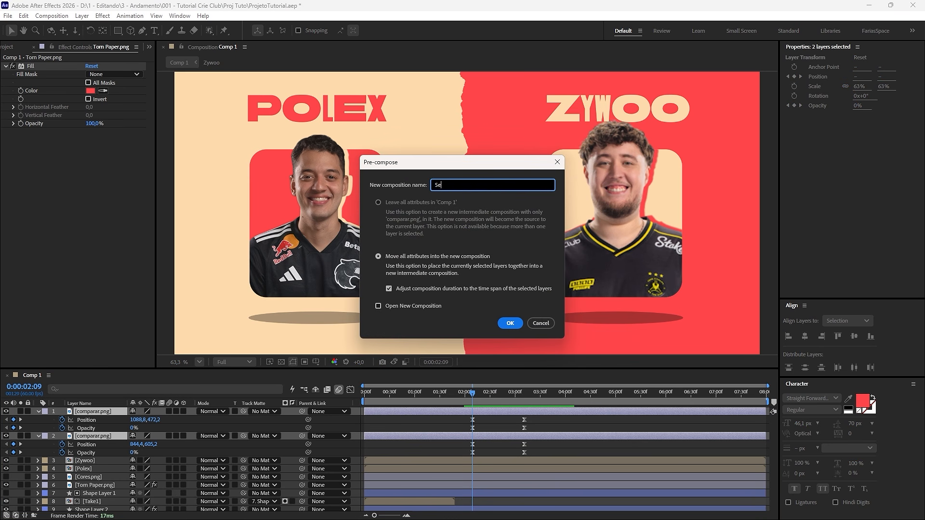
key(Return)
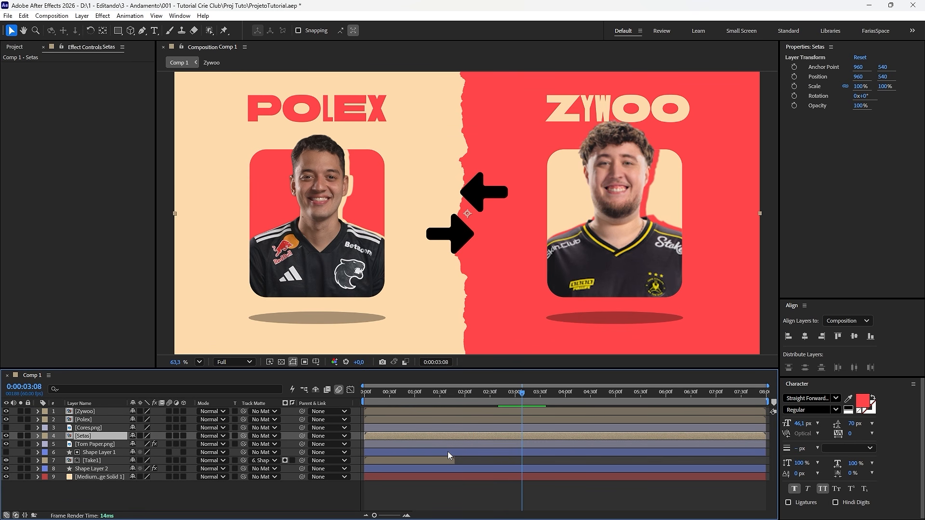
Step: Apply a Fill effect in the cream background colour to the Setas layer
key(ctrl+space)
text(fill)
click(401, 424)
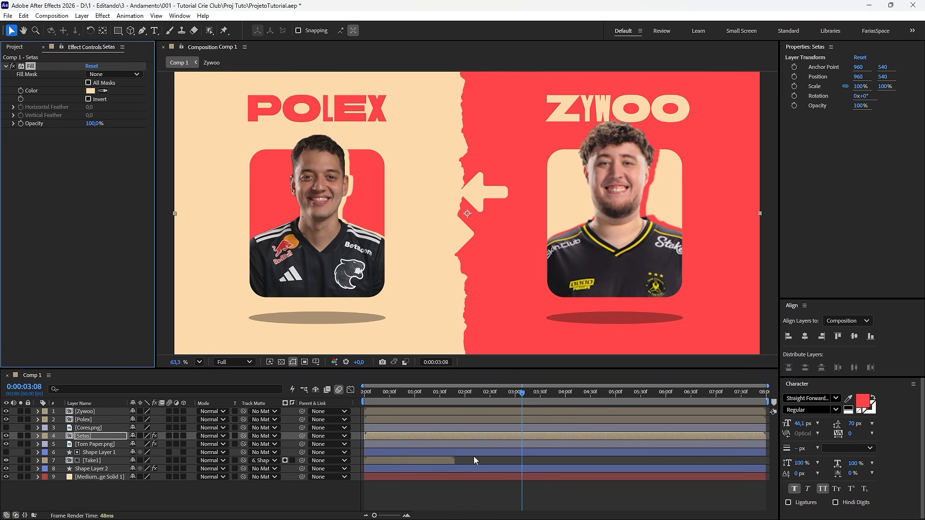
Step: Duplicate Setas, place the copy below Torn Paper.png, test moving the arrow and paper layers, and undo each move
click(108, 436)
key(ctrl+d)
mouse_move(97, 440)
mouse_down()
mouse_move(95, 460)
mouse_move(99, 440)
mouse_up()
drag(502, 306, 524, 301)
key(ctrl+z)
click(474, 454)
drag(479, 200, 521, 187)
key(ctrl+z)
click(109, 444)
drag(508, 325, 517, 310)
key(ctrl+z)
Step: Set the Fill colour of the lower Setas copy to the red sampled from the background
click(100, 454)
click(104, 91)
click(489, 104)
click(162, 459)
Step: Matte the upper Setas layer with Torn Paper.png, make the paper visible again, and test moving both Setas layers
click(99, 436)
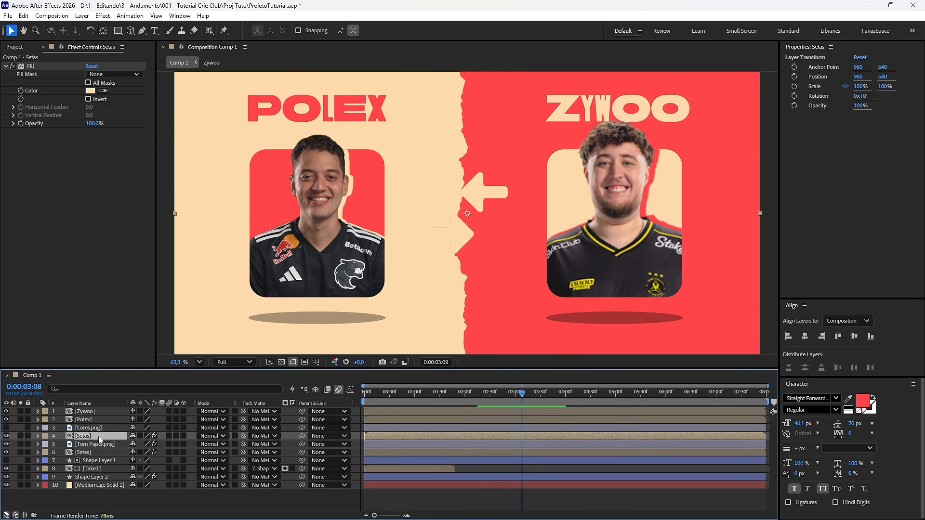
drag(245, 440, 100, 445)
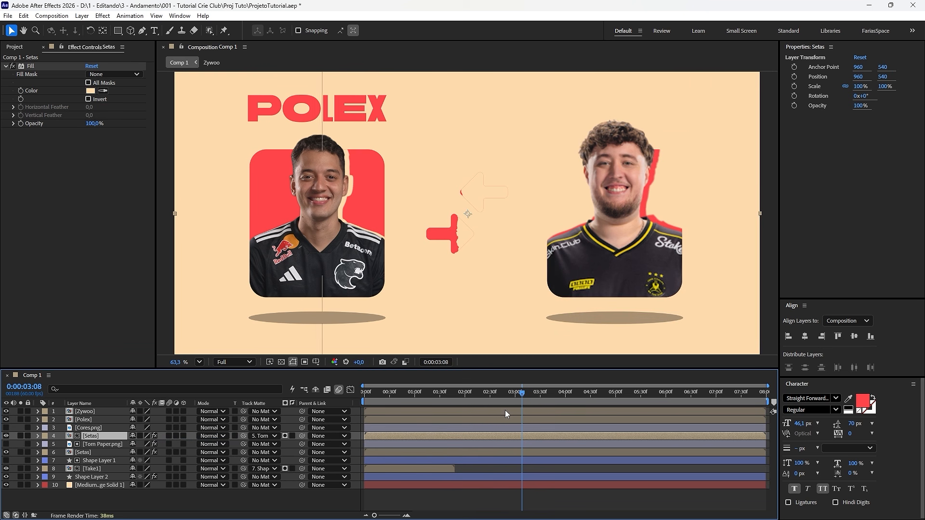
click(6, 444)
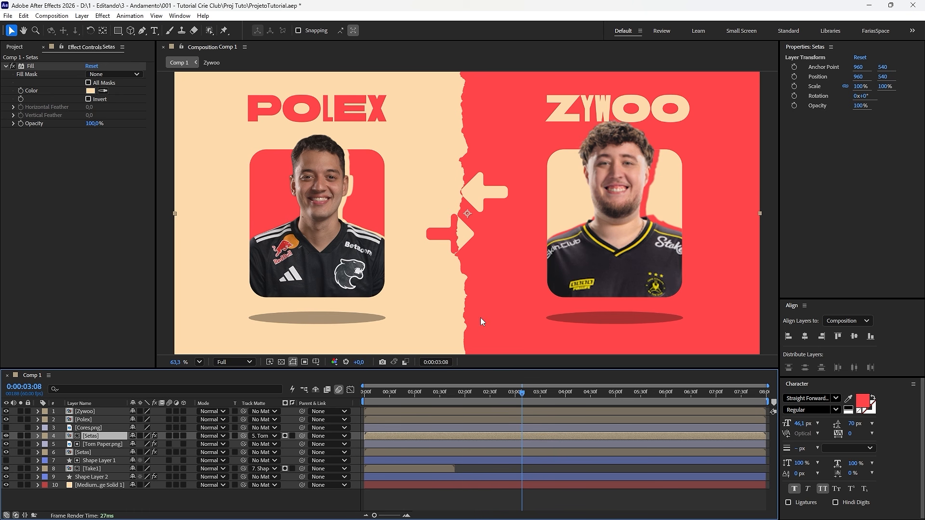
ctrl+click(104, 453)
drag(468, 216, 543, 217)
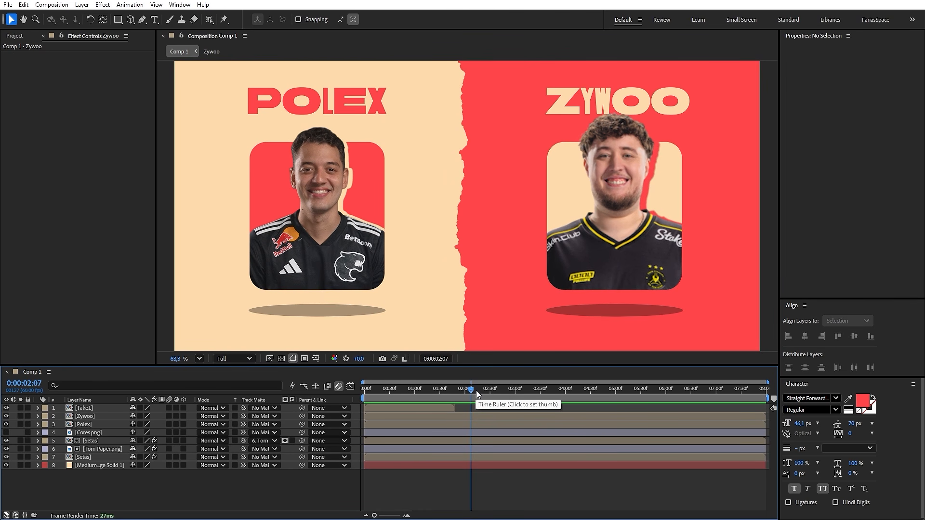
Step: Apply the Shake Low FPS preset to the Zywoo layer and preview the shake
click(473, 416)
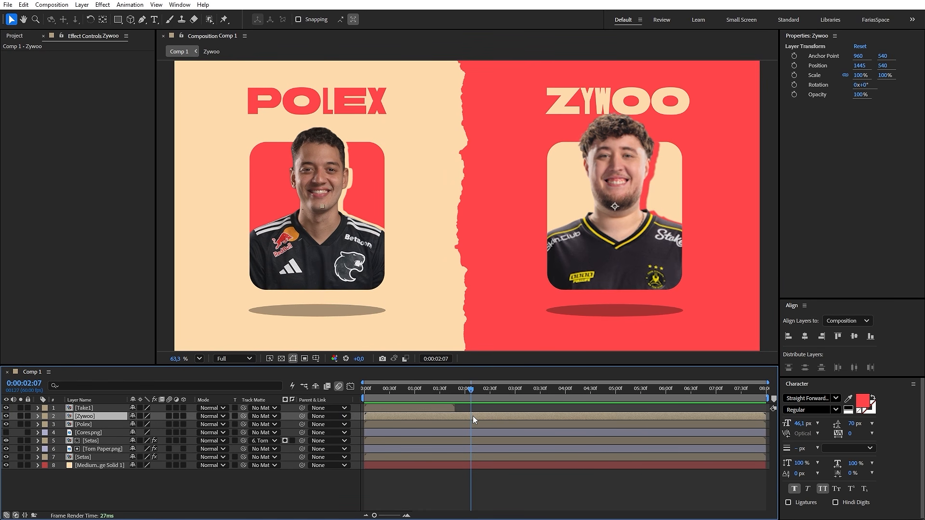
key(ctrl+space)
text(sha l)
key(BackSpace)
key(BackSpace)
text(ke low)
key(Return)
key(space)
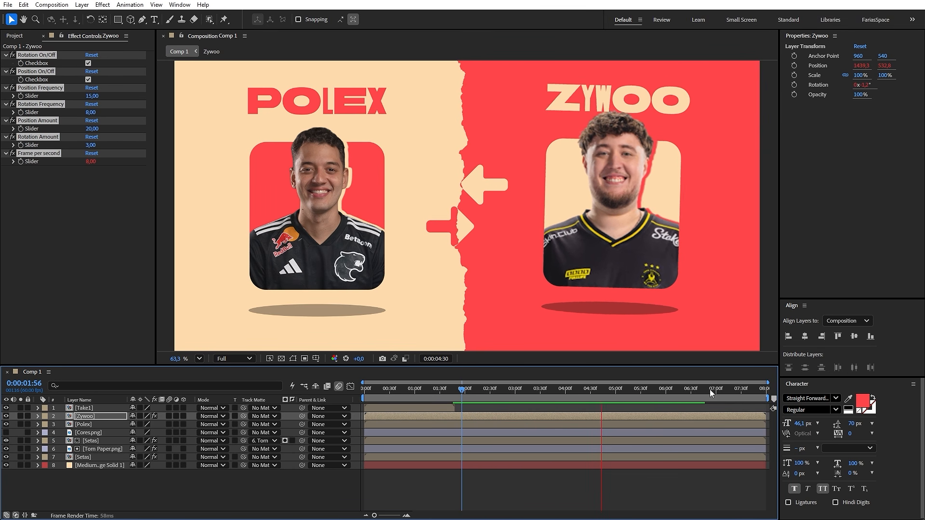
key(space)
Step: Apply the Shake Low FPS preset to the Polex layer and preview both player cards
click(93, 426)
key(ctrl+space)
text(shake )
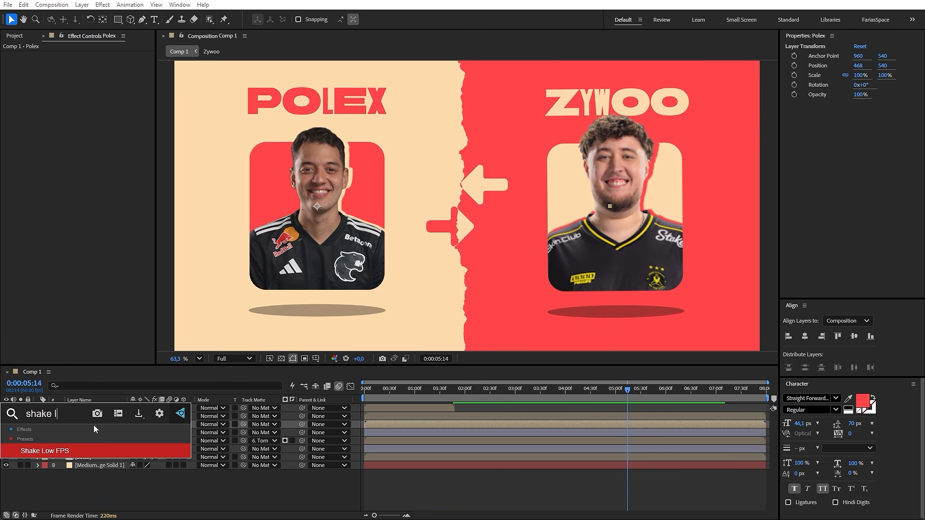
text(l)
click(66, 455)
key(space)
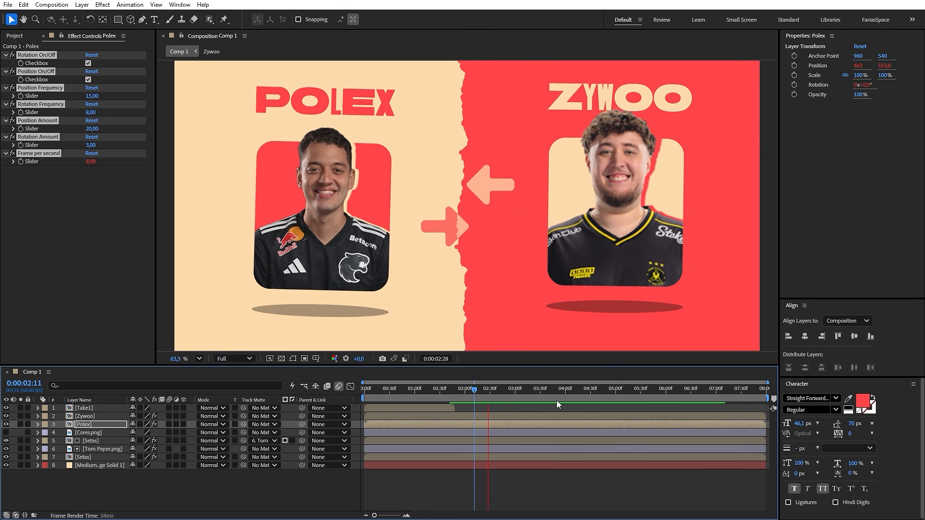
key(space)
Step: Enable 3D and motion blur on the player card, arrow and torn paper layers, and set the preview resolution to Quarter
click(100, 459)
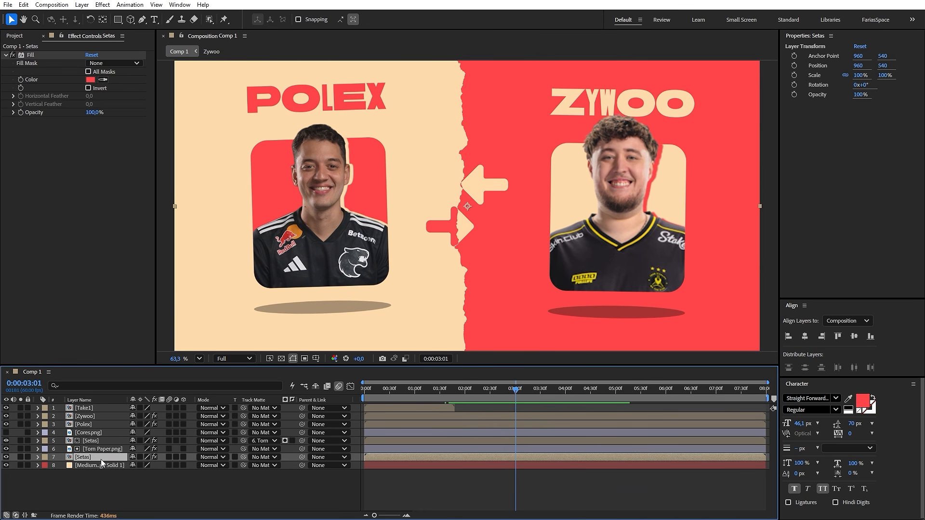
shift+click(97, 418)
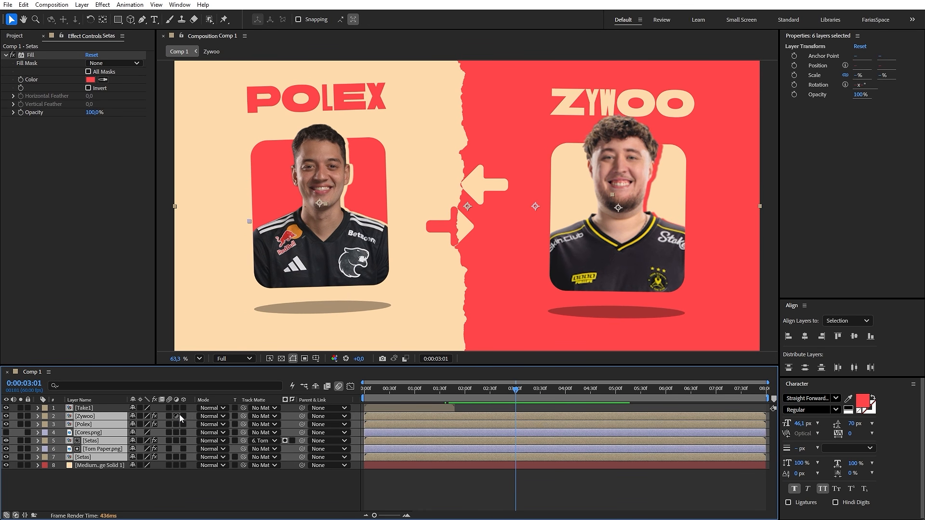
click(183, 416)
click(169, 416)
click(245, 359)
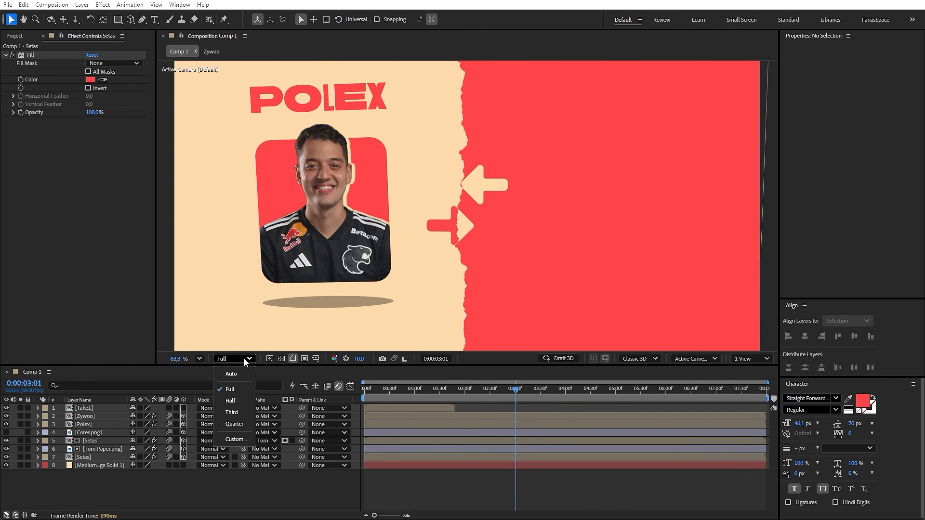
click(244, 425)
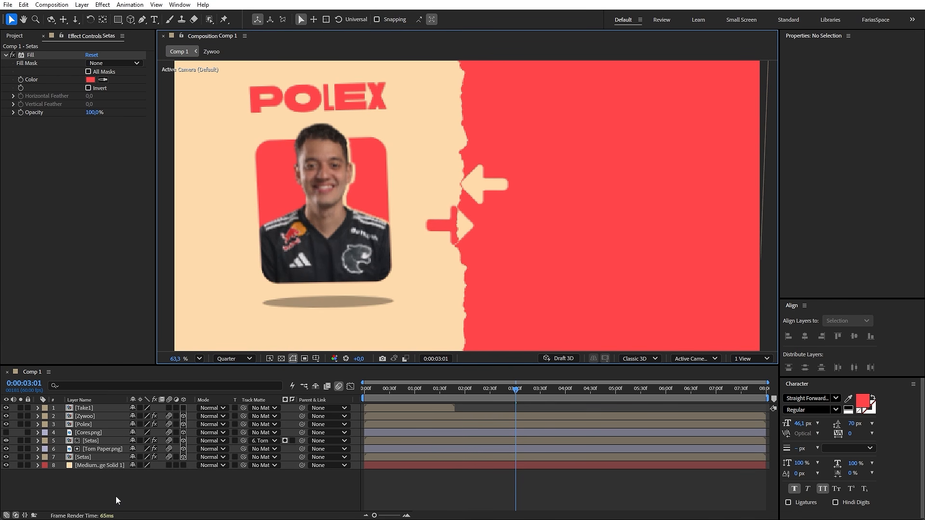
Step: Set the Z position of Torn Paper.png to 264 and display the proportional grid over the composition
click(109, 450)
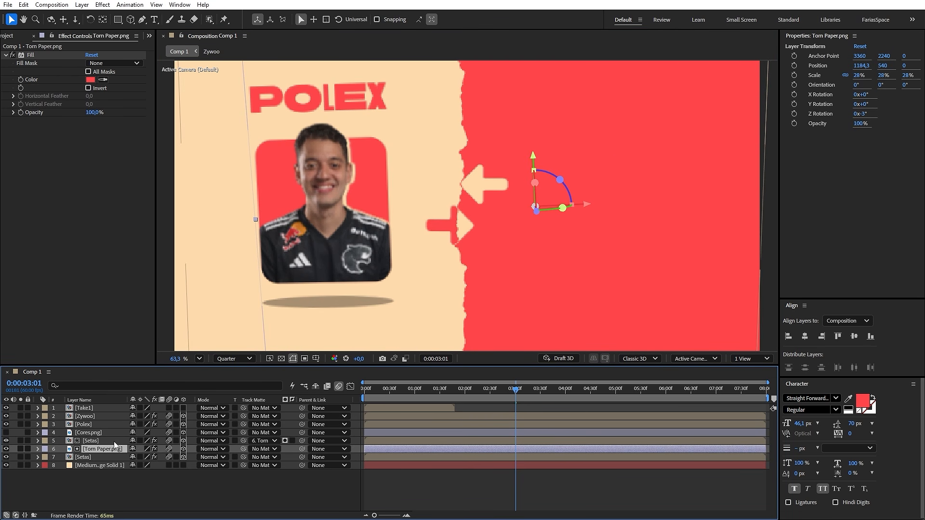
key(p)
drag(166, 457, 294, 457)
key(s)
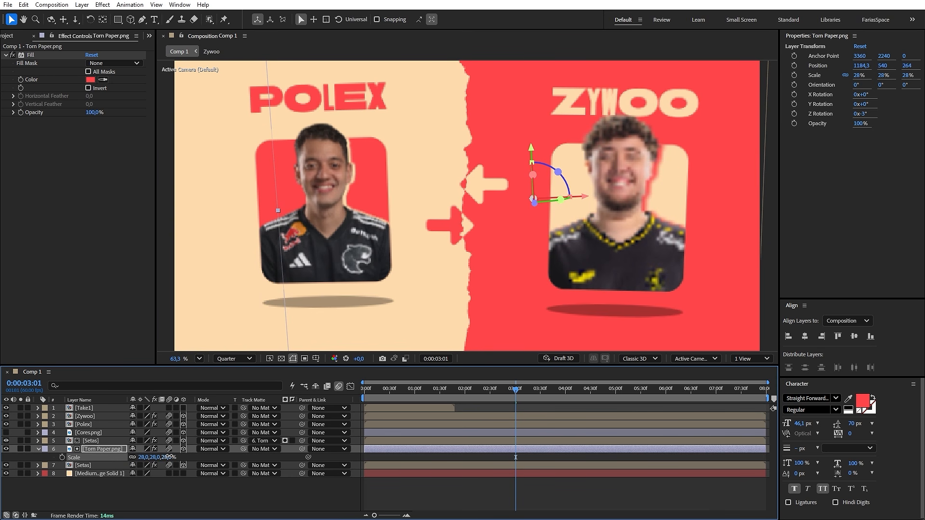
click(316, 360)
click(343, 381)
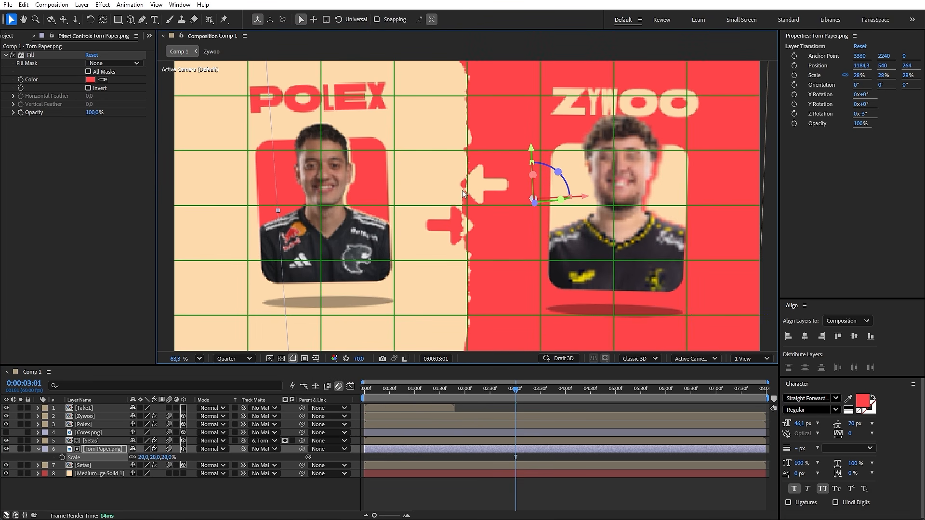
Step: Add a camera and a null object to Comp 1 and parent the camera to the null
right_click(328, 491)
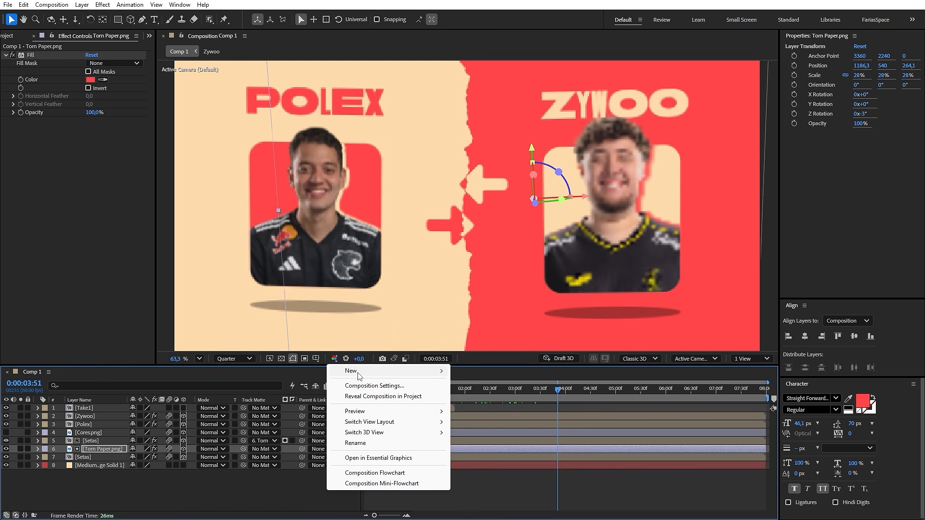
mouse_move(359, 374)
click(498, 241)
right_click(339, 490)
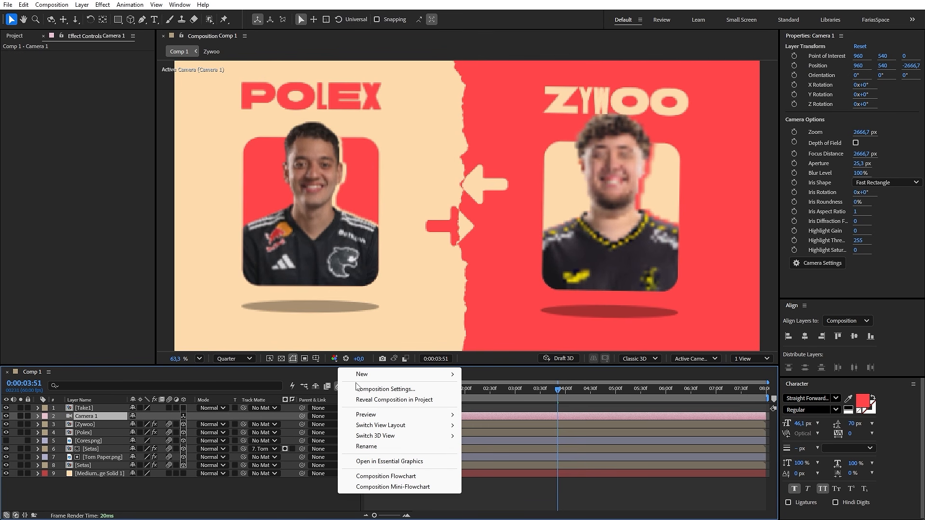
click(498, 253)
drag(302, 424, 124, 417)
Step: Centre the camera view on the Polex card by setting the null's X position to 476, using the proportional grid
click(395, 415)
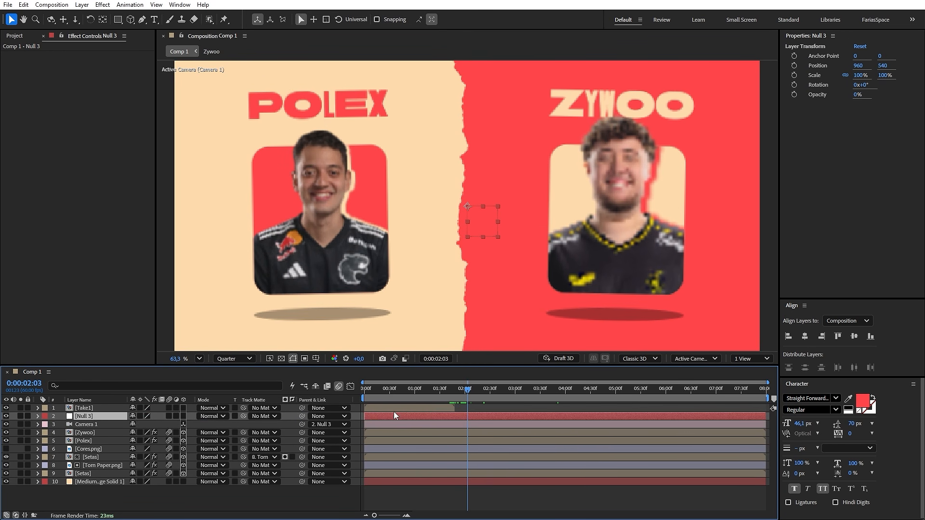
key(p)
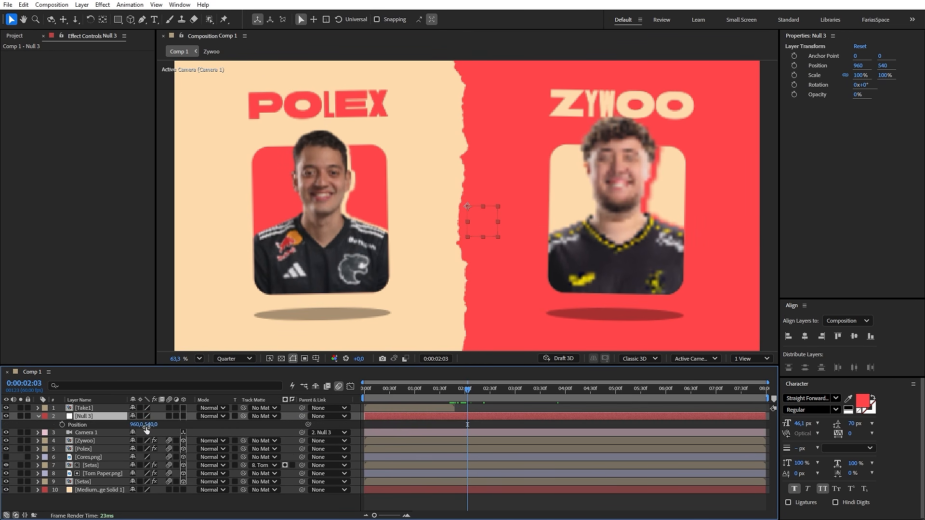
drag(137, 425, 45, 425)
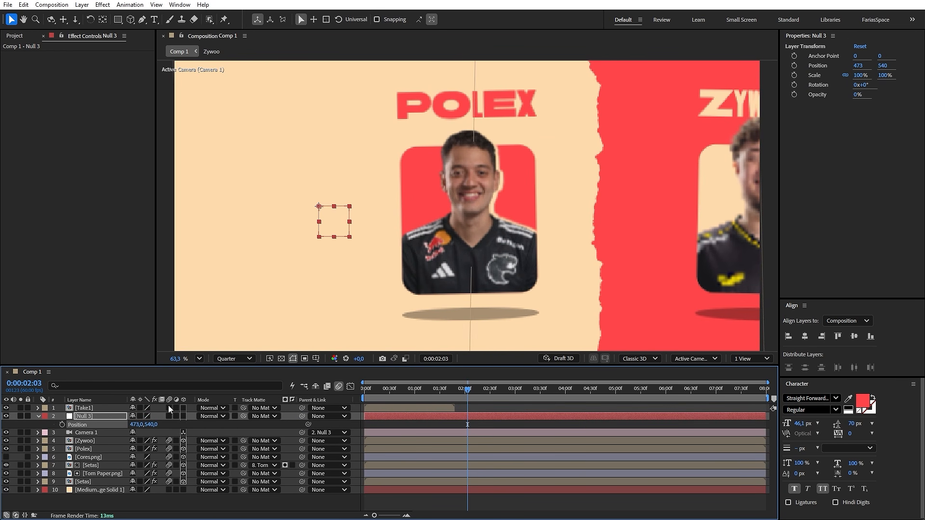
click(316, 359)
click(351, 381)
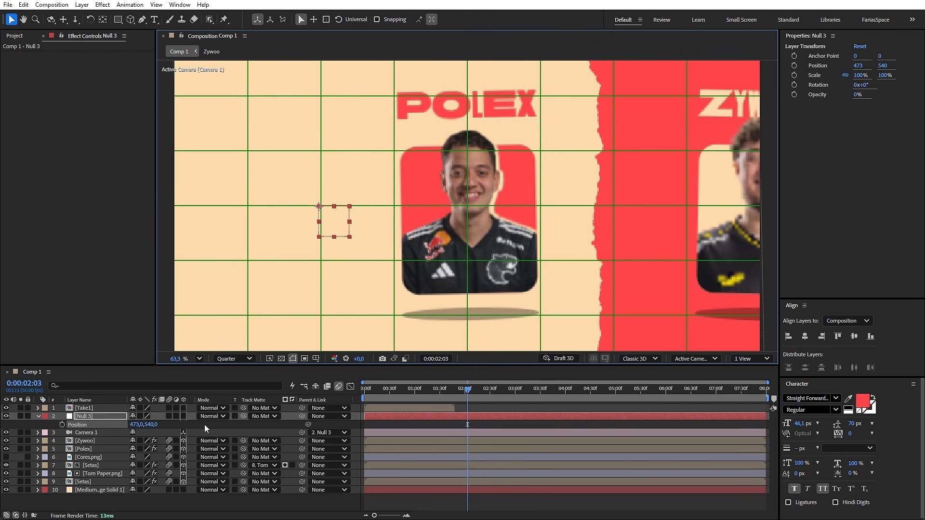
drag(138, 425, 140, 425)
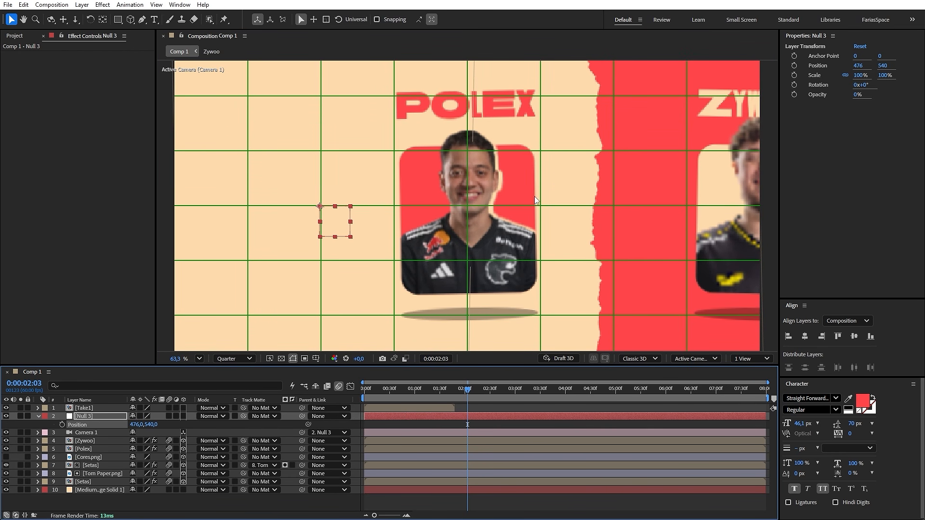
Step: Preview the framing and keyframe the null's X position at 476 on 0:00:02:05 and 970 on 0:00:03:16
scroll(461, 195, down, 2)
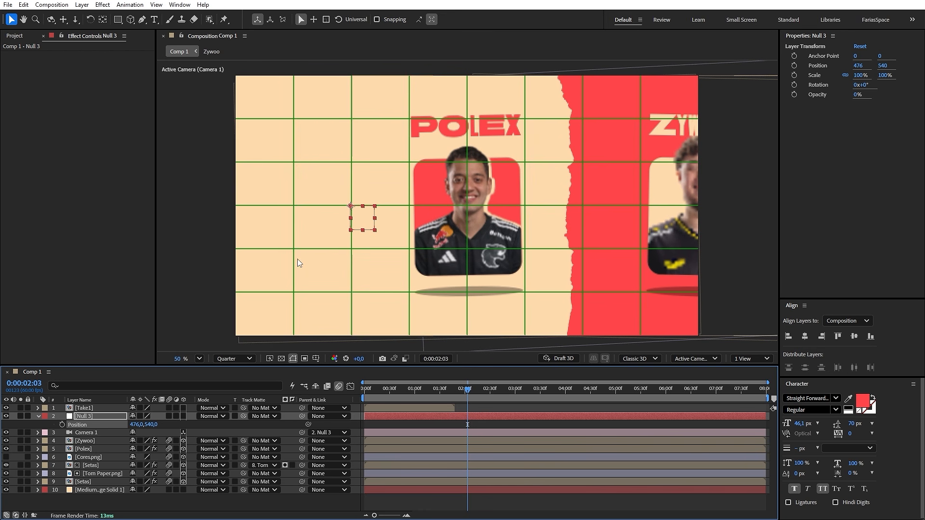
click(417, 389)
key(space)
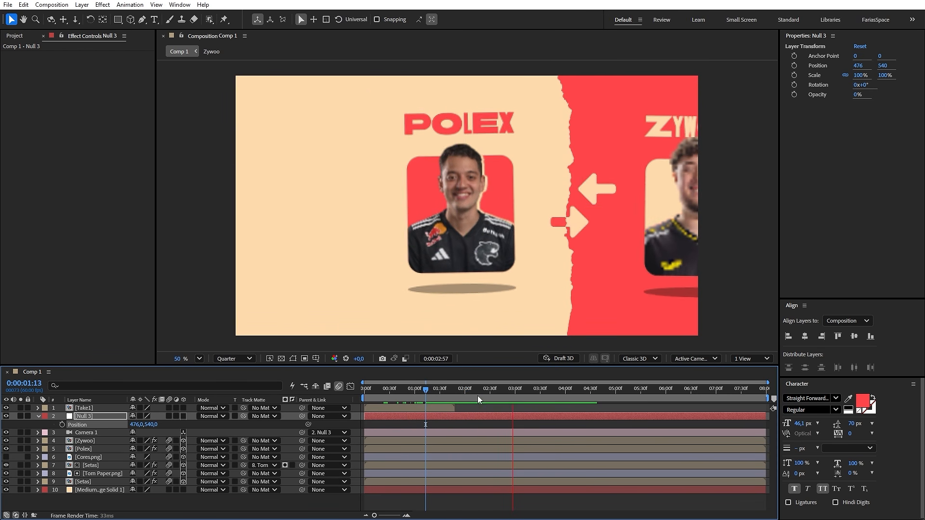
key(space)
key(alt+shift+p)
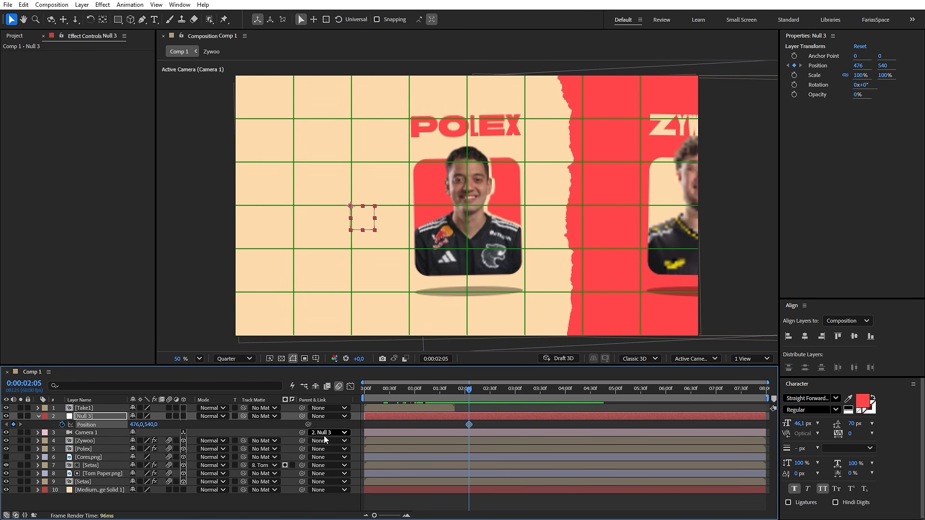
drag(475, 392, 529, 393)
drag(136, 425, 353, 406)
Step: Easy-ease the null's position keyframes, sharpen their speed curve into a steep central peak, and preview the camera move
drag(548, 428, 429, 418)
key(F9)
click(350, 387)
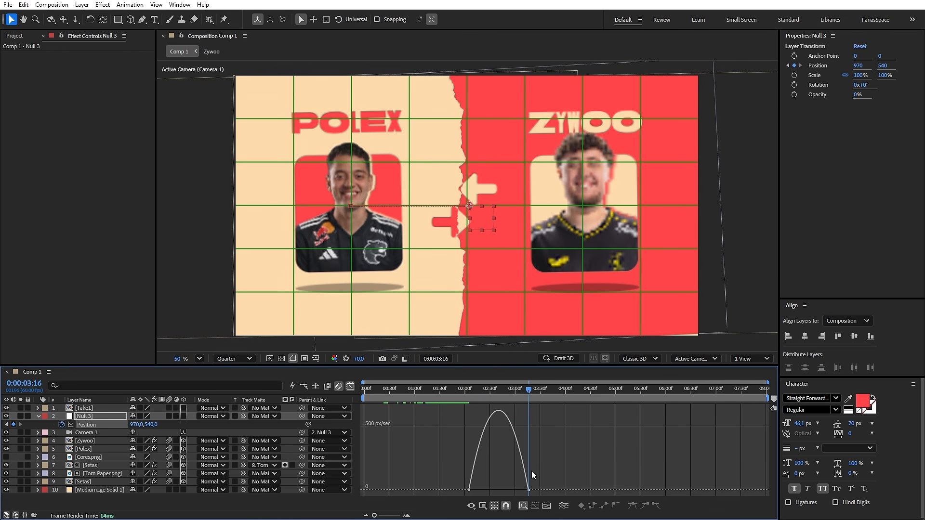
drag(479, 487, 500, 487)
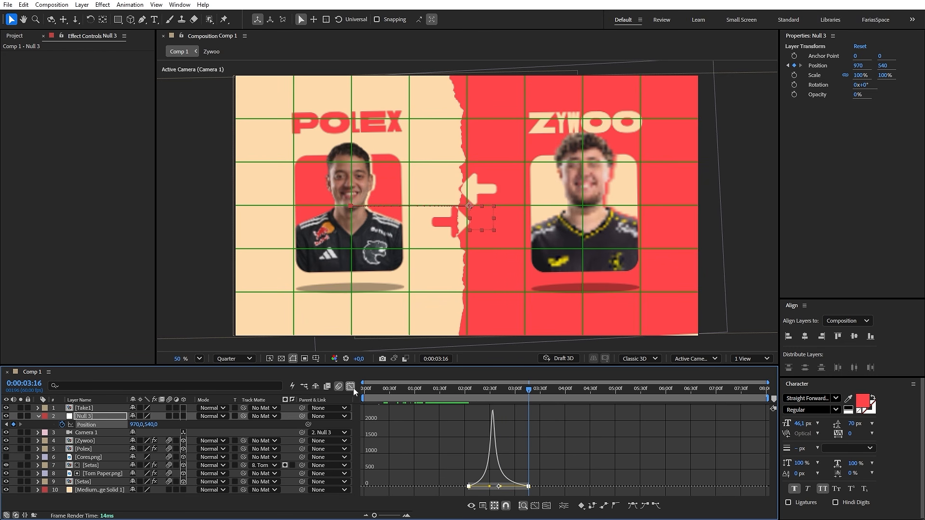
click(351, 387)
key(space)
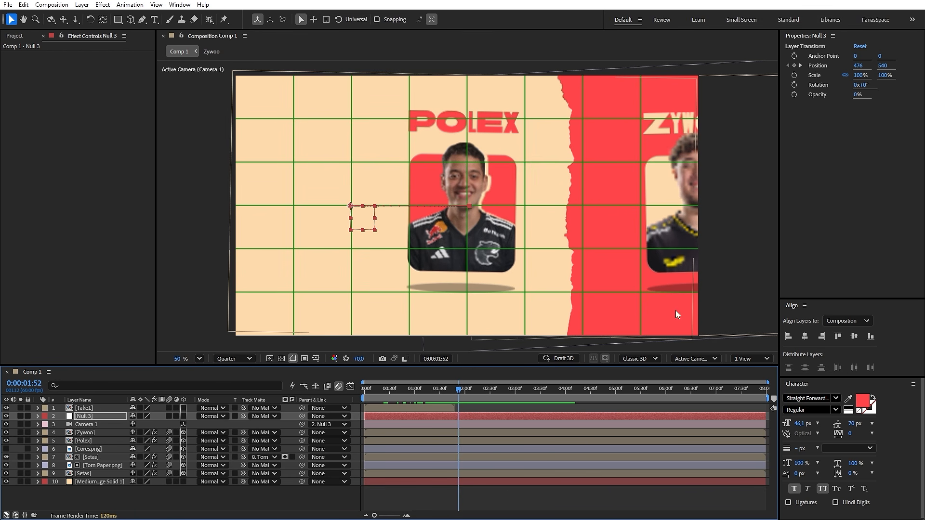
Step: Keyframe the Zywoo and Torn Paper layers to slide in from the right, starting at X 2108.7 and 1853.3 on 0:00:02:20
drag(460, 389, 475, 390)
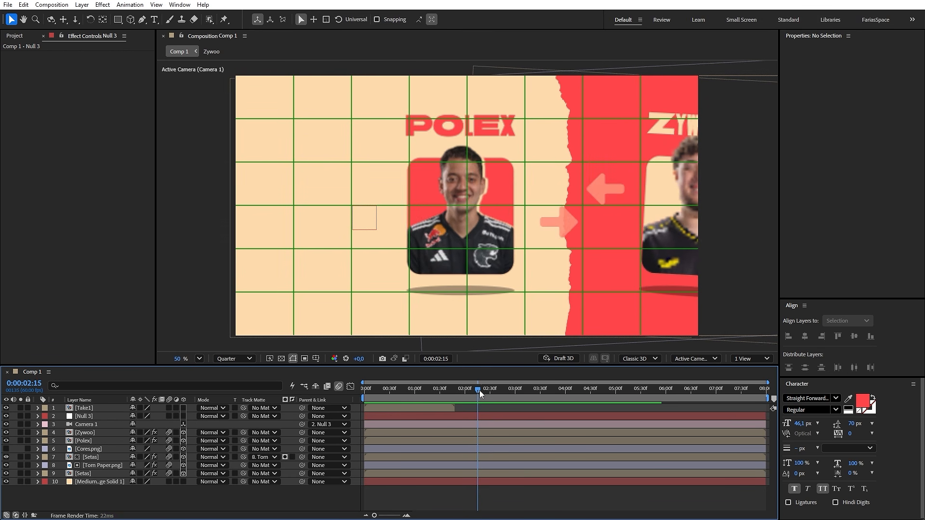
drag(479, 390, 481, 390)
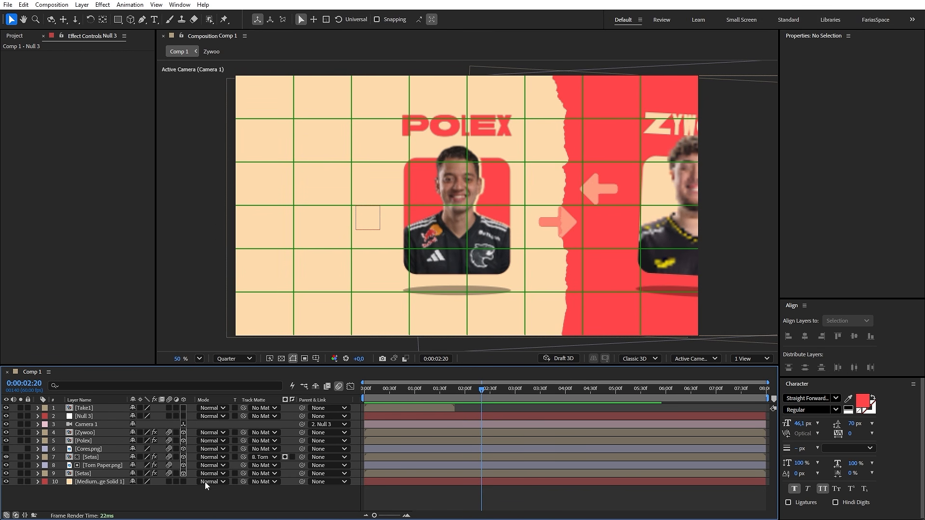
click(86, 433)
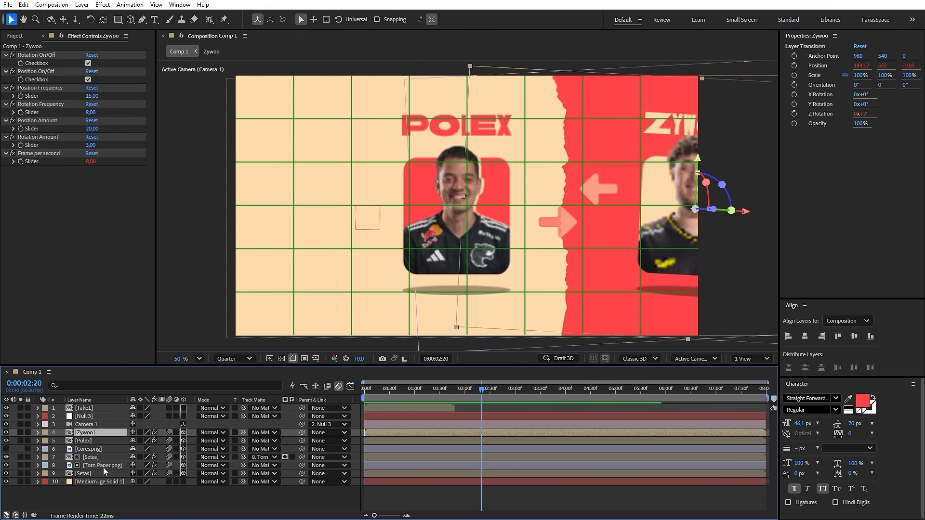
ctrl+click(100, 467)
key(p)
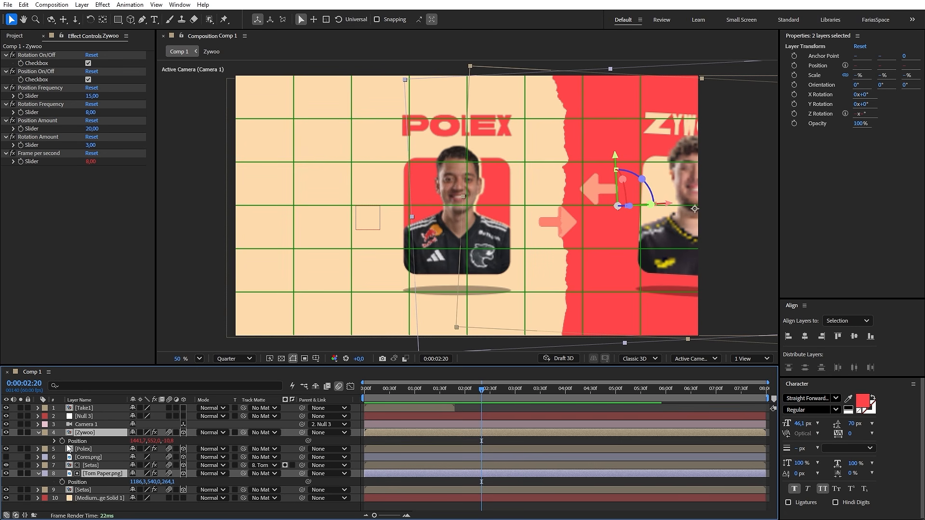
drag(482, 441, 550, 442)
drag(140, 443, 461, 442)
drag(569, 440, 455, 482)
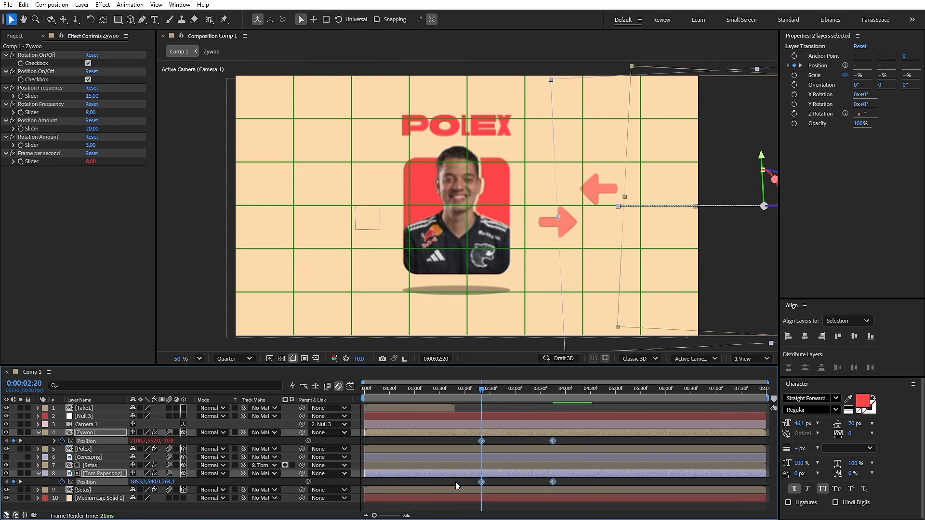
Step: Smooth the speed curve of the Zywoo and Torn Paper position keyframes and preview the slide-in
click(351, 386)
drag(541, 487, 480, 488)
click(350, 386)
drag(481, 390, 449, 394)
key(space)
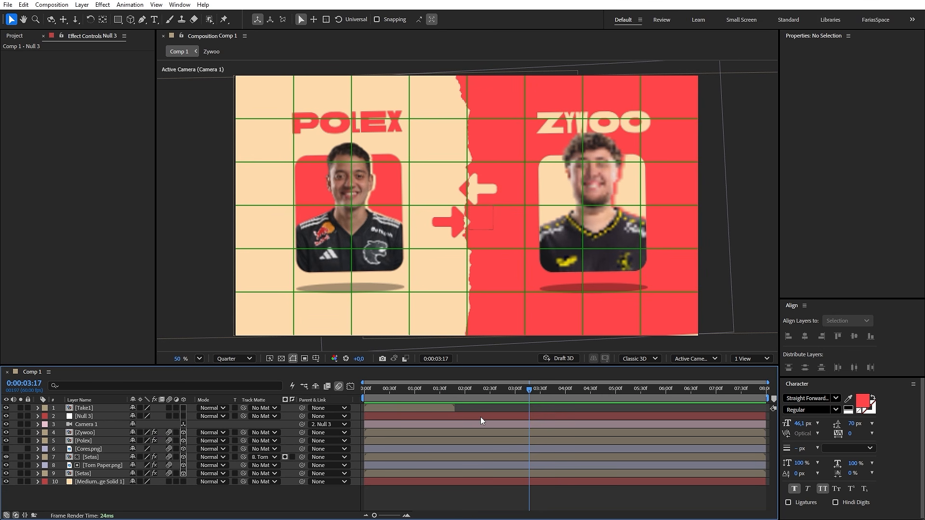
Step: Pre-compose the layers from Null 3 down to the lower Setas layer into a composition named Take2
click(480, 417)
shift+click(106, 472)
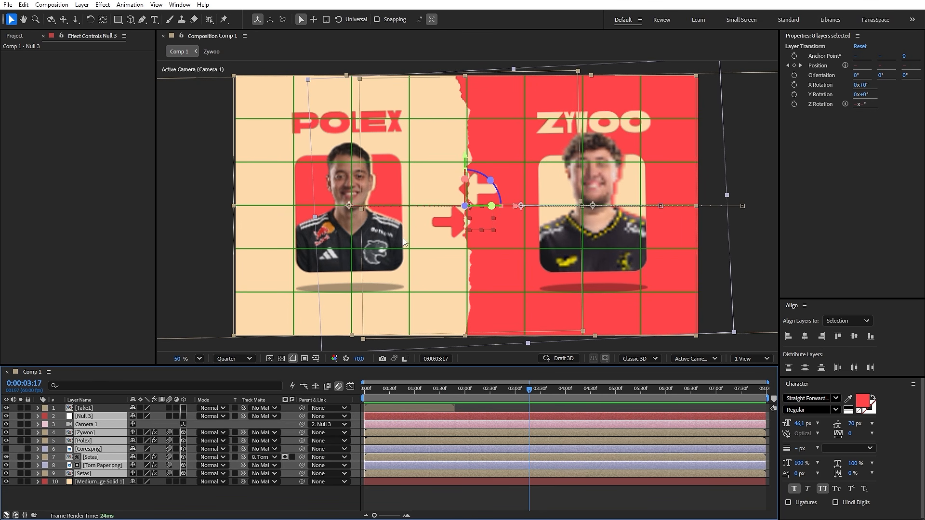
right_click(506, 422)
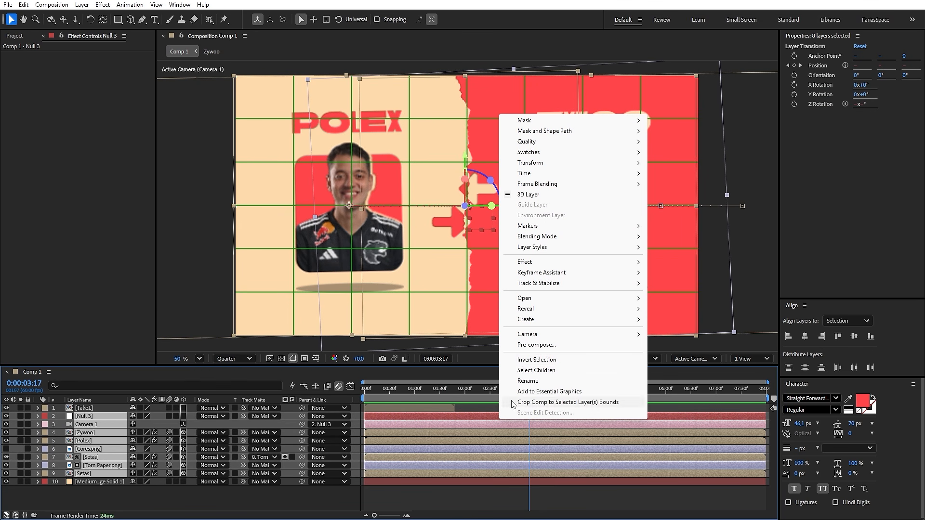
click(539, 345)
text(Take)
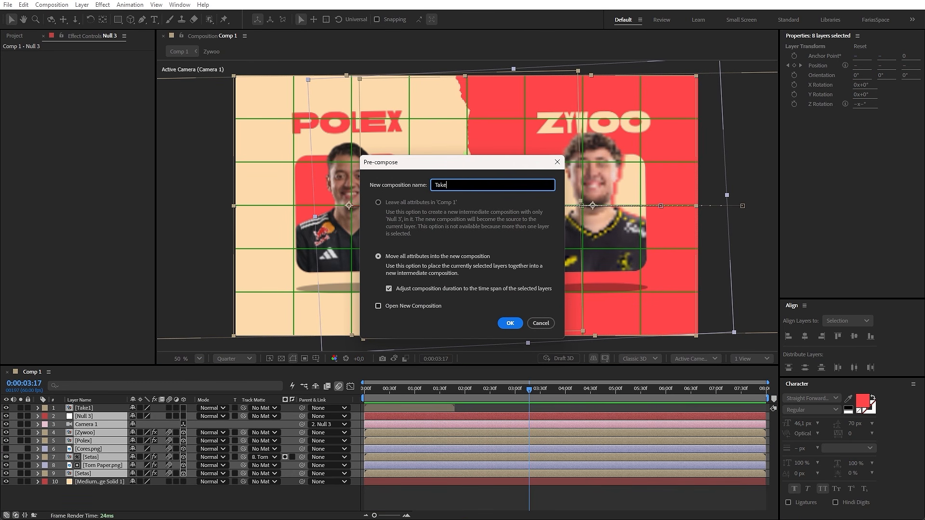
text(2)
key(Return)
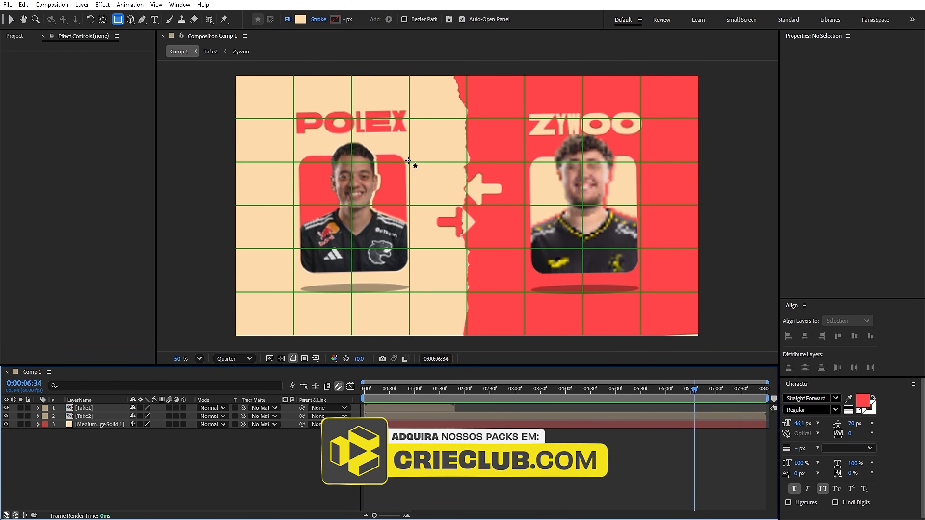
Step: Draw a square about 458 px wide between the two cards and fill it with the background red sampled from the composition
drag(409, 161, 518, 265)
click(300, 19)
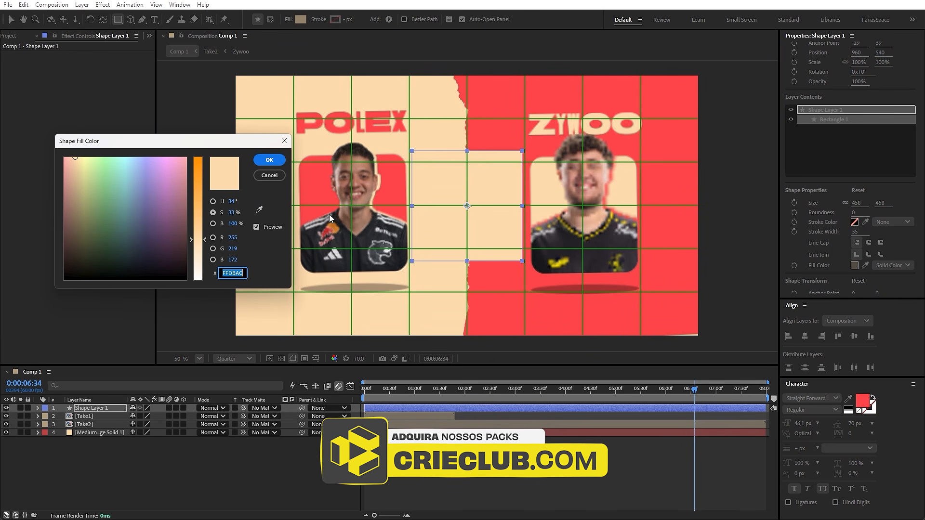
click(261, 210)
click(492, 119)
click(270, 160)
Step: Give the central red square a black 9 px stroke and rounded corners
click(336, 20)
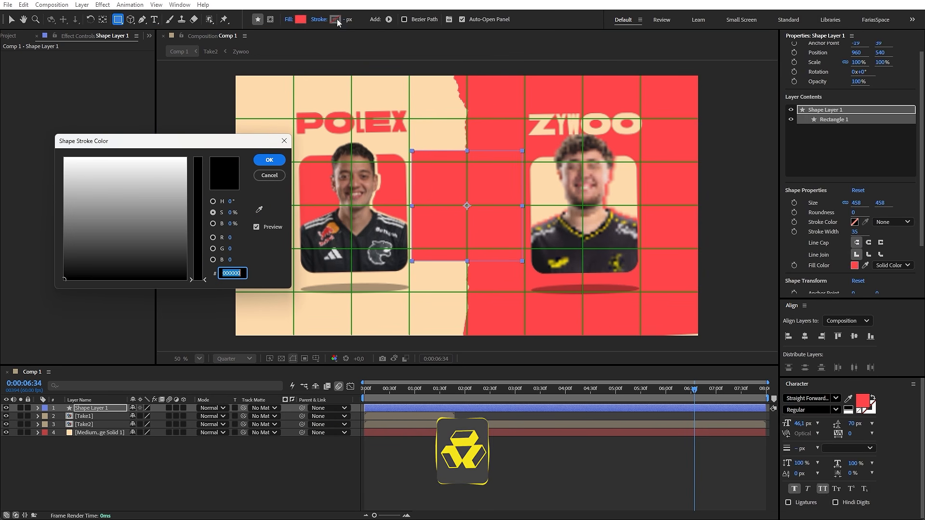
click(269, 160)
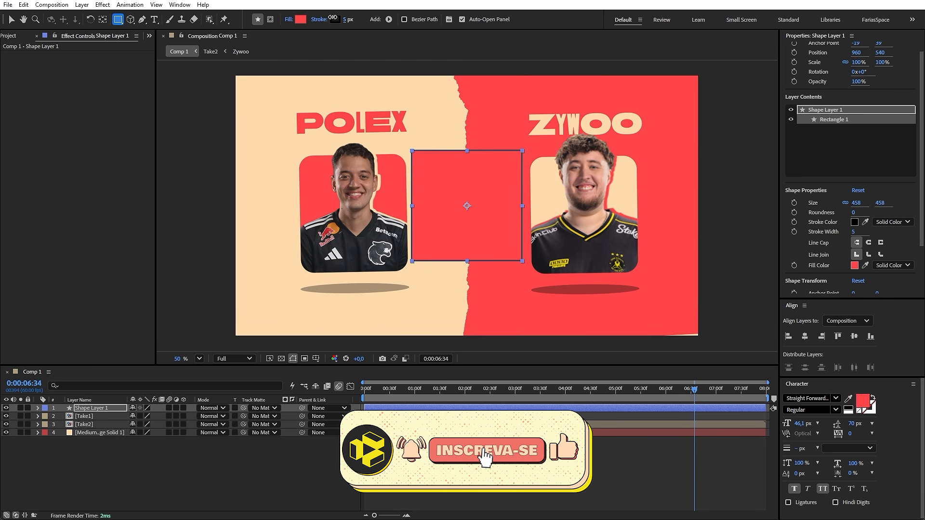
drag(334, 17, 335, 18)
drag(855, 212, 863, 212)
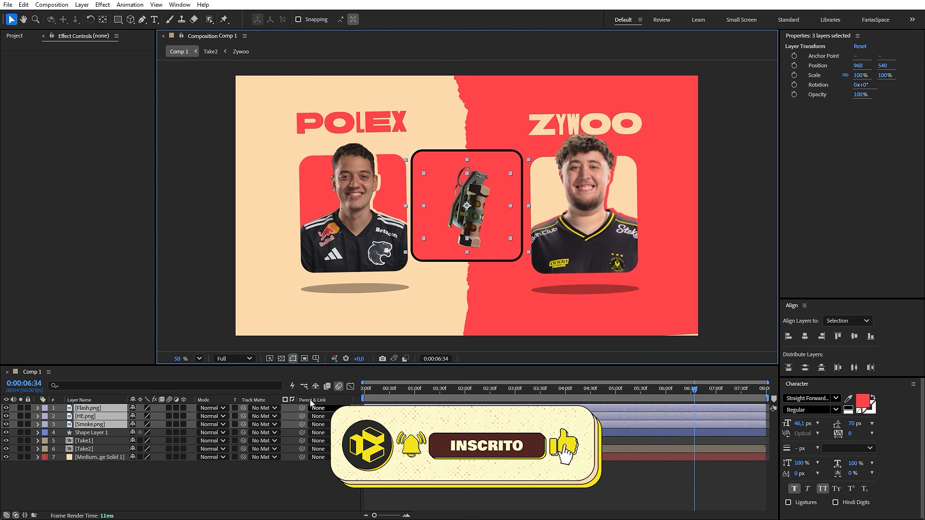
Step: Scale the Flash, HE and Smoke images to 130% and place them at 934, 530 over the central square
key(s)
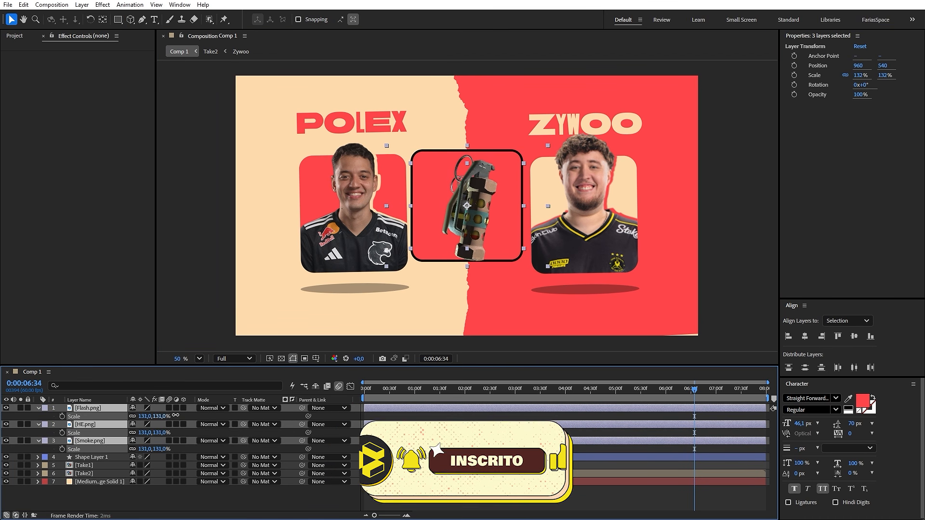
key(s)
drag(468, 219, 461, 216)
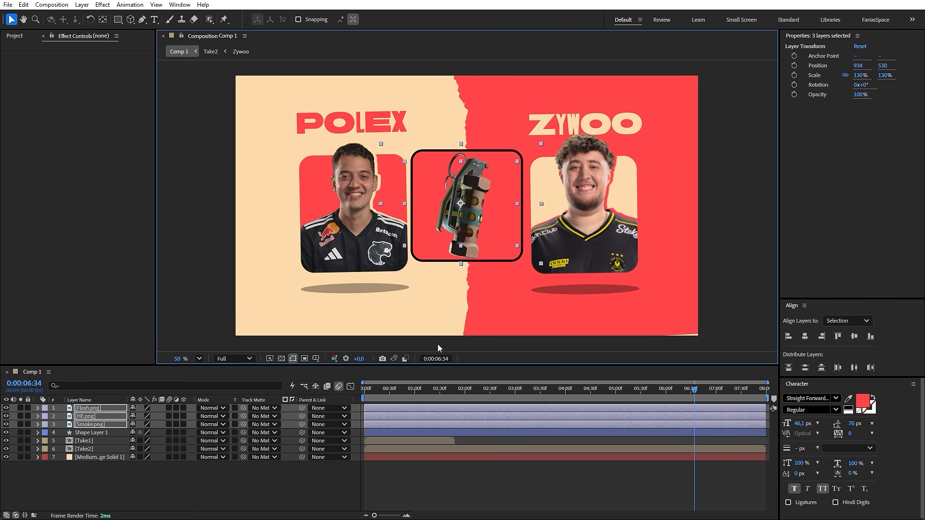
Step: Pre-compose the Flash.png layer into a composition named Flash
click(311, 480)
right_click(96, 408)
click(186, 332)
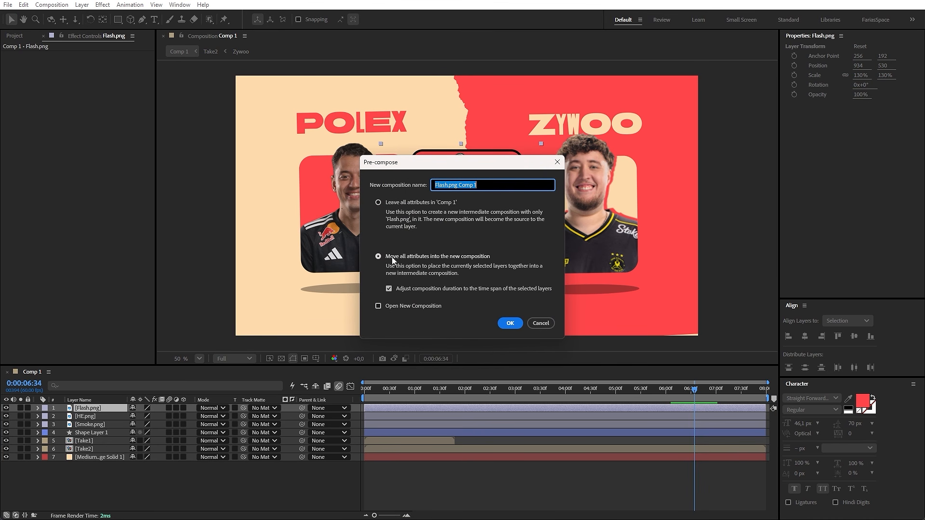
text(Flash)
key(Return)
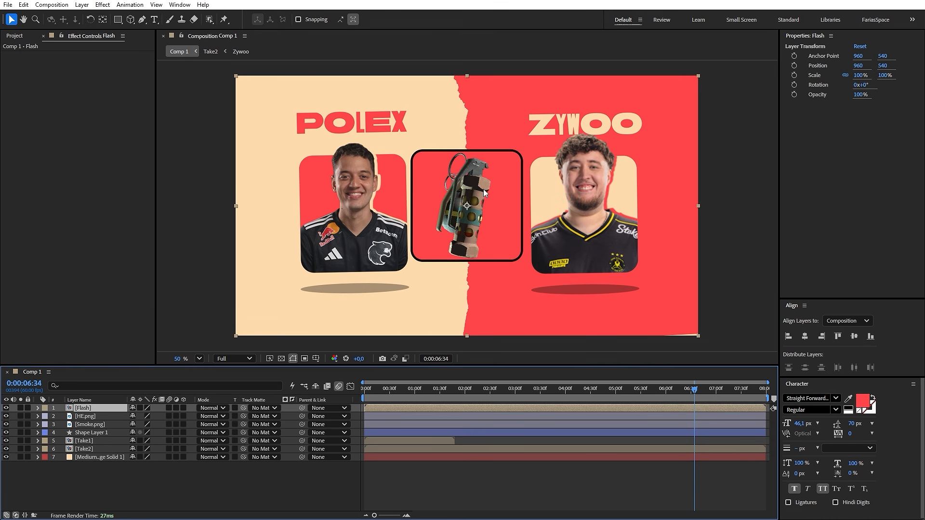
Step: Pre-compose the HE.png and Smoke.png layers separately into compositions named He and Smoke
right_click(100, 416)
click(150, 345)
text(He)
key(Return)
right_click(92, 425)
click(143, 348)
text(Smoke)
key(Return)
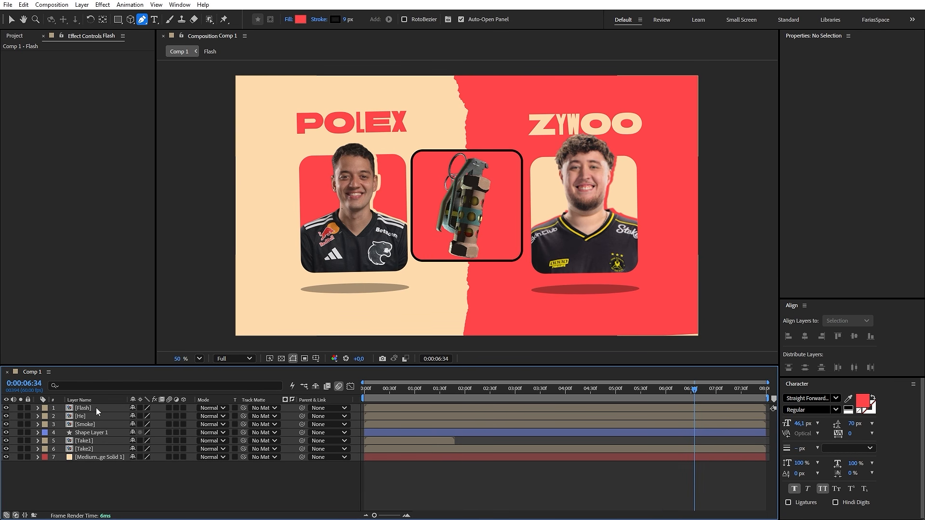
Step: Draw an angular Pen tool outline around the grenade in the Flash composition and place that shape layer beneath Flash.png
double_click(91, 408)
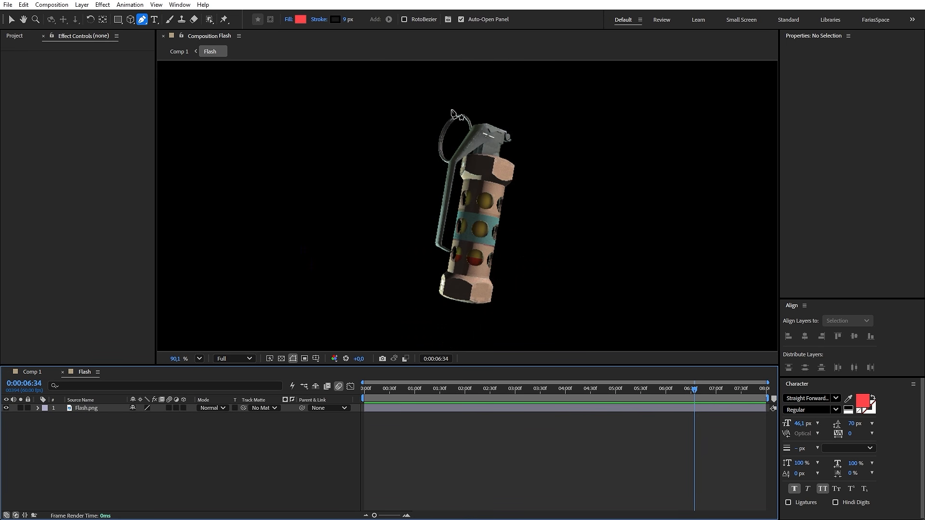
click(451, 109)
click(434, 127)
click(430, 153)
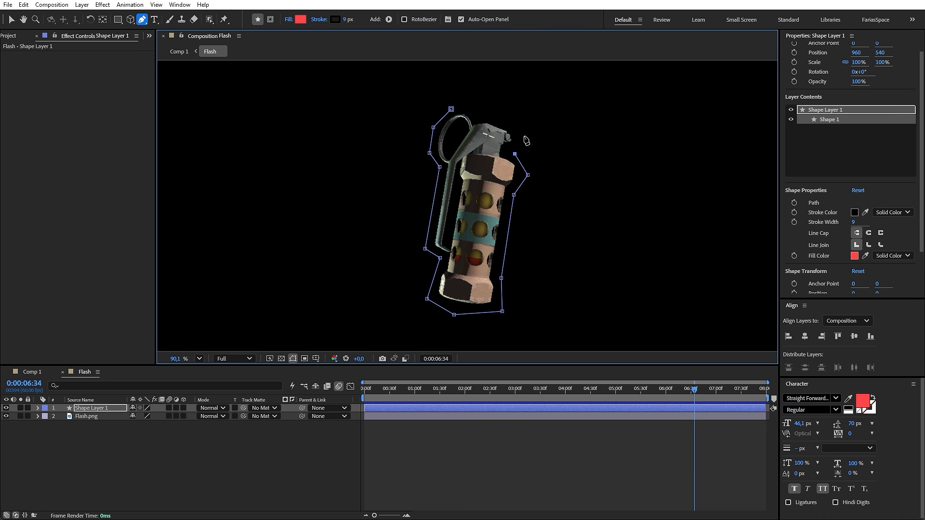
click(453, 109)
drag(110, 411, 108, 432)
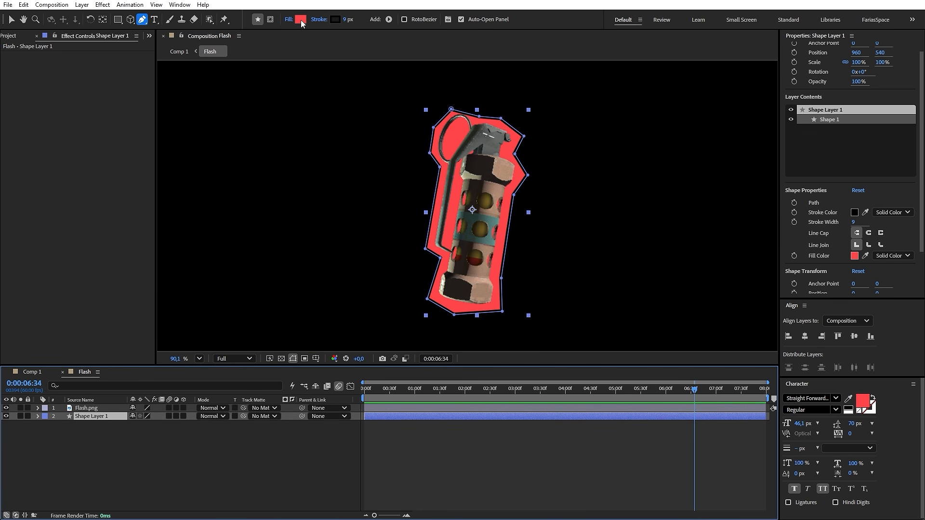
Step: Fill the Flash cutout shape white with a 4 px black stroke, and begin a matching outline around the HE grenade
click(301, 21)
drag(200, 226, 180, 360)
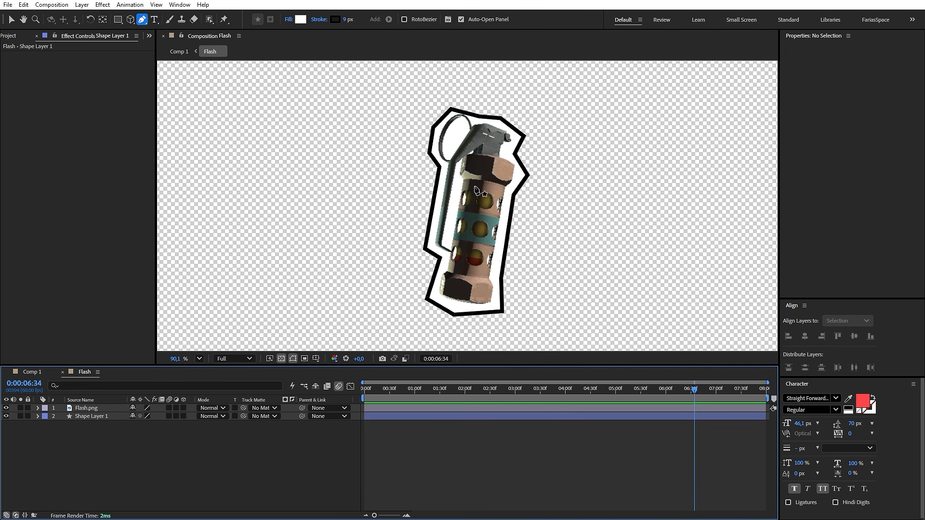
scroll(482, 193, down, 5)
scroll(495, 205, up, 6)
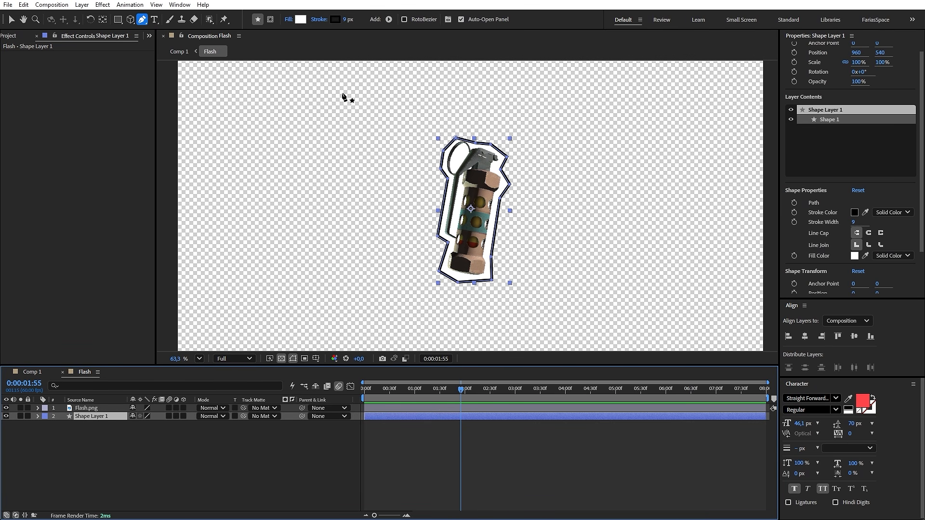
click(347, 20)
click(415, 465)
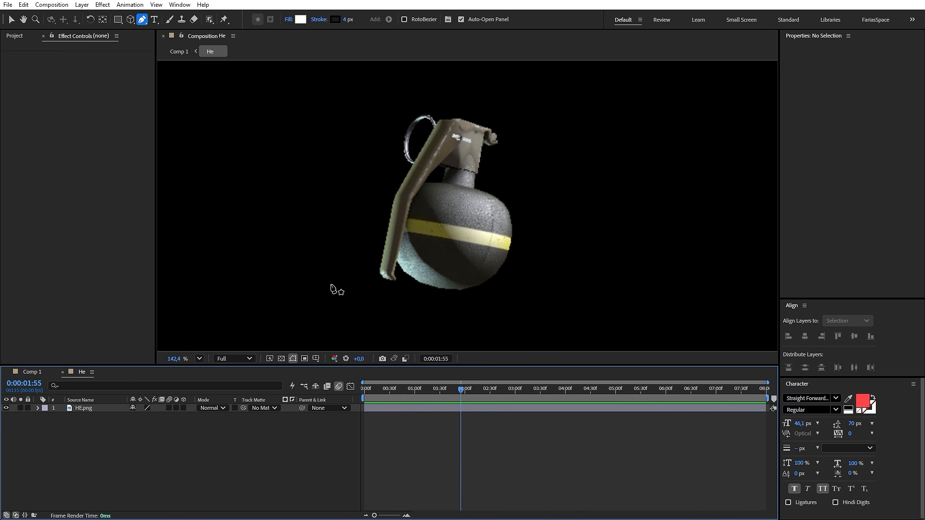
click(415, 112)
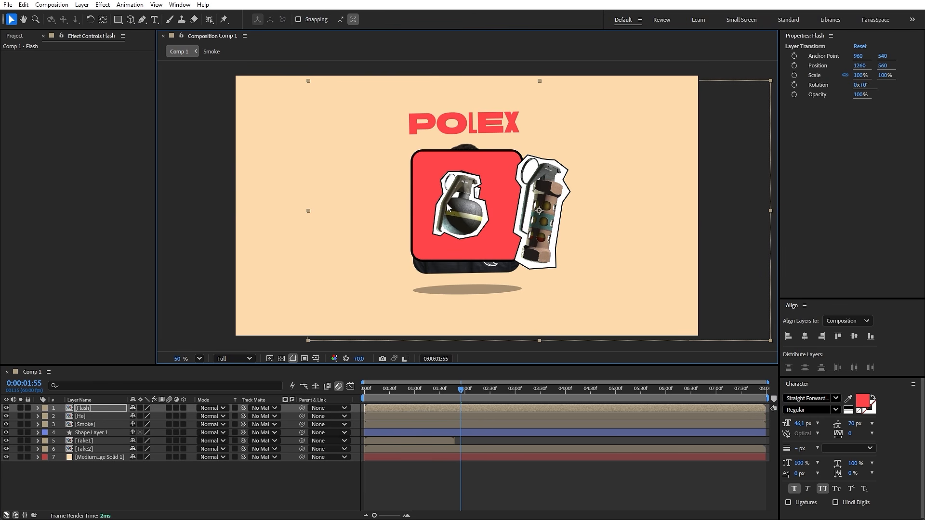
drag(447, 203, 432, 207)
key(ctrl+z)
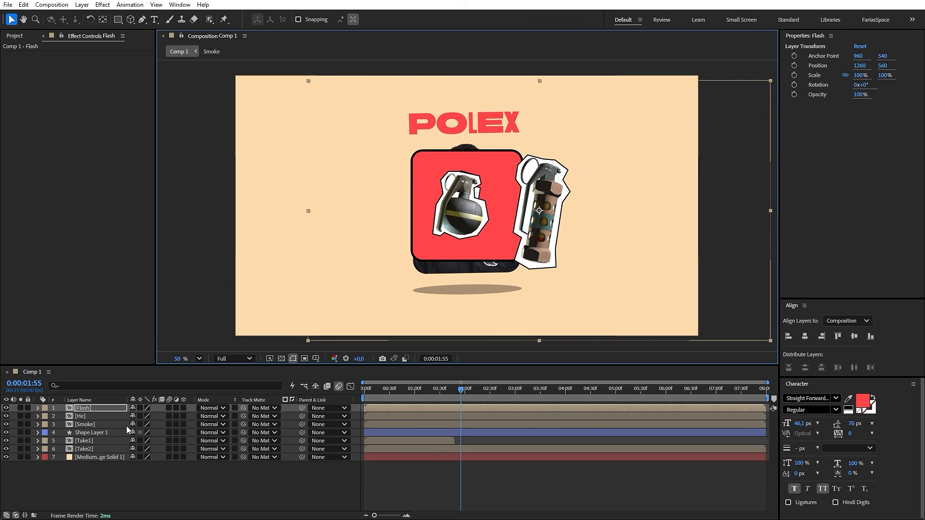
key(ctrl+z)
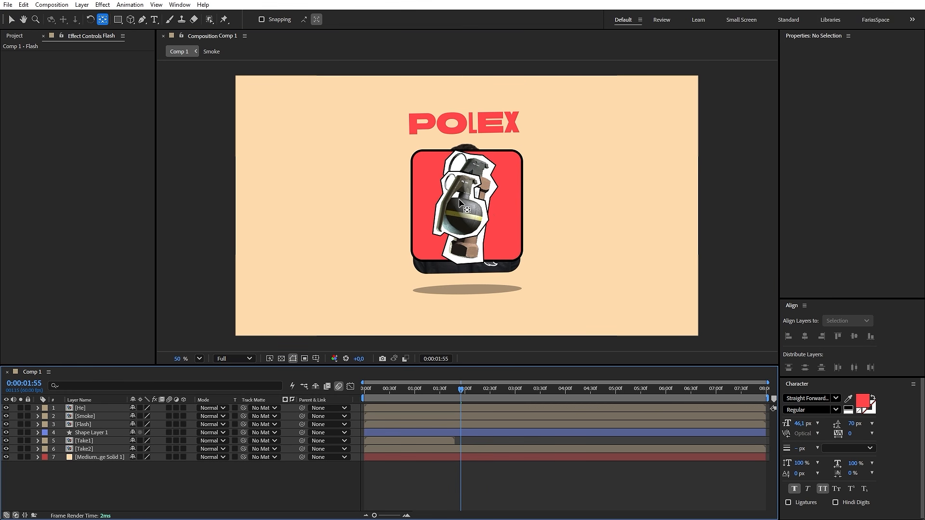
Step: Place the HE grenade at 1108, 598 in Comp 1, rotated 17° and scaled to 122%
key(v)
drag(459, 200, 489, 213)
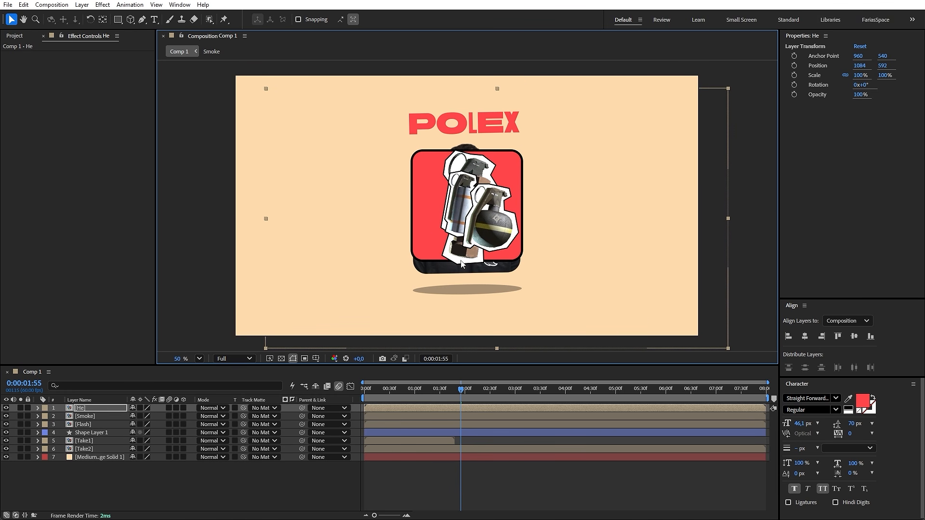
key(r)
mouse_move(144, 416)
mouse_down()
mouse_move(171, 417)
mouse_move(161, 417)
mouse_up()
key(s)
drag(494, 221, 501, 223)
Step: Enlarge the Smoke grenade in the middle of the grenade group
click(105, 425)
key(s)
drag(144, 432, 155, 433)
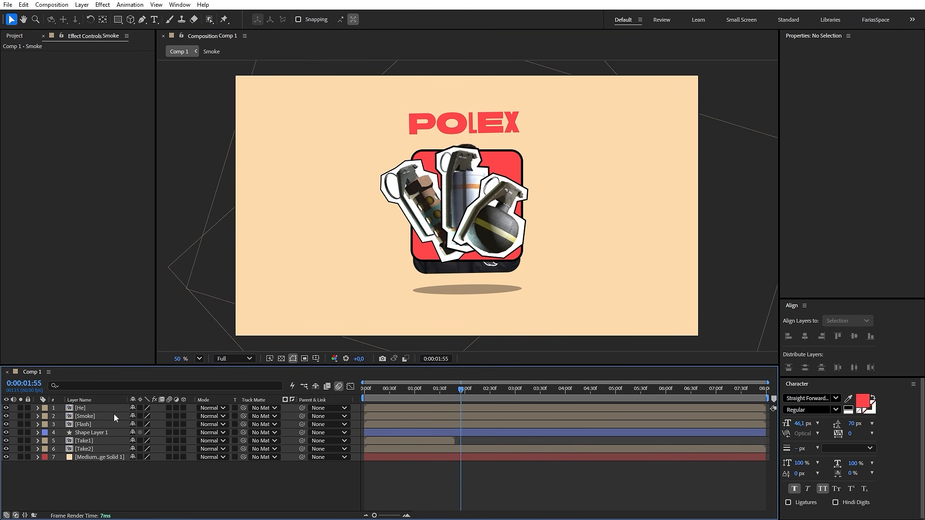
Step: Apply the low shake preset to the He, Smoke and Flash layers and preview the shaking grenades
click(114, 410)
key(ctrl+space)
text(sha)
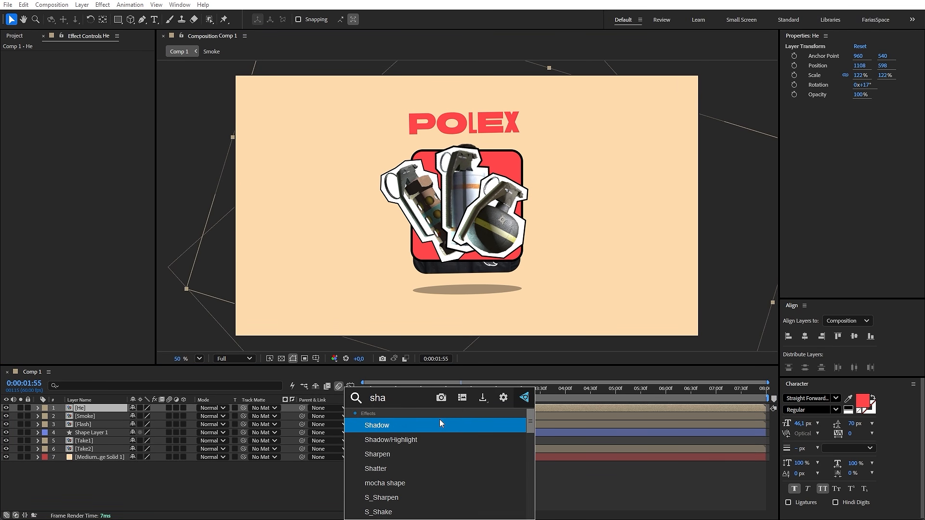
text(ke low)
key(Return)
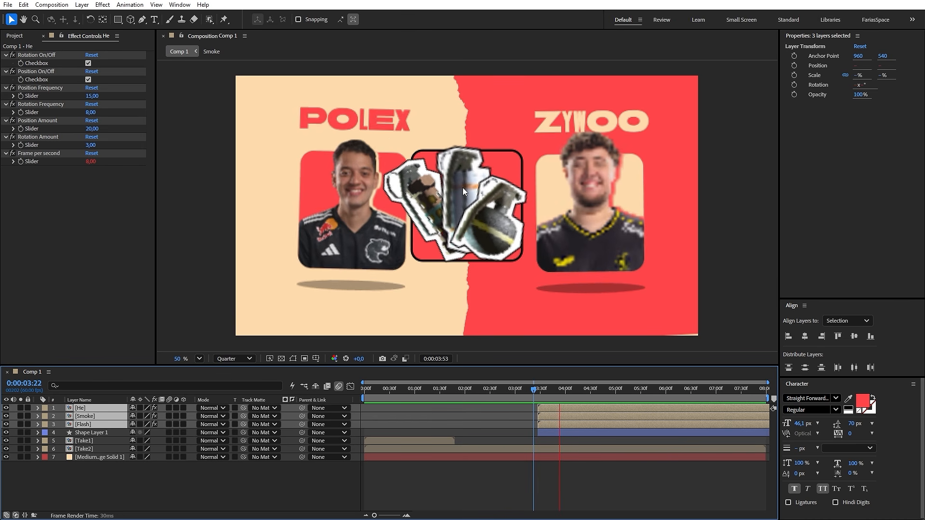
key(space)
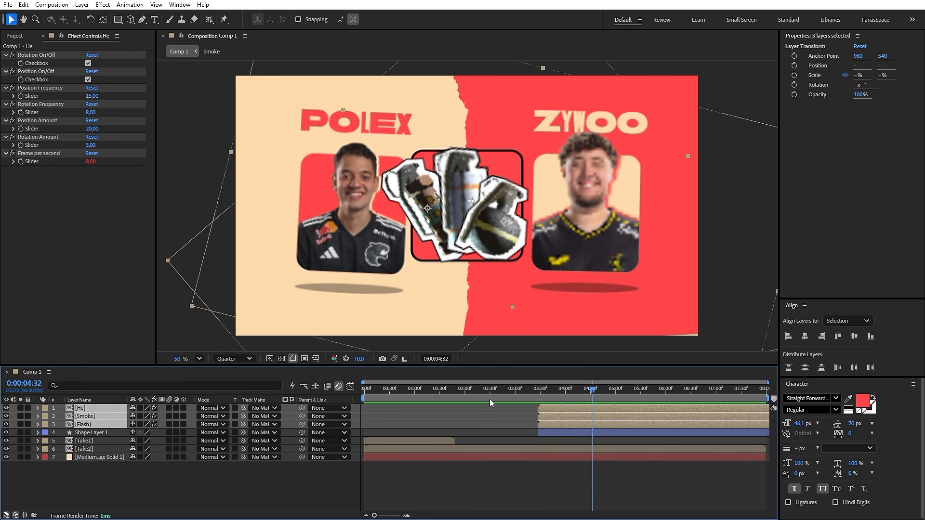
Step: Make the He, Smoke and Flash layers 3D and preview the composition
click(183, 408)
key(space)
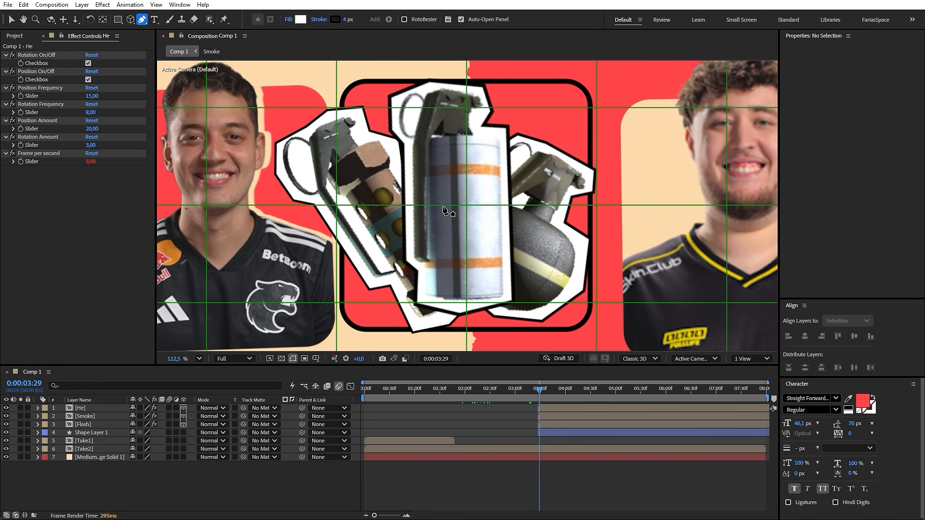
Step: Draw a small white downward-pointing triangle without a stroke and place it just above the Smoke grenade
click(432, 202)
click(502, 202)
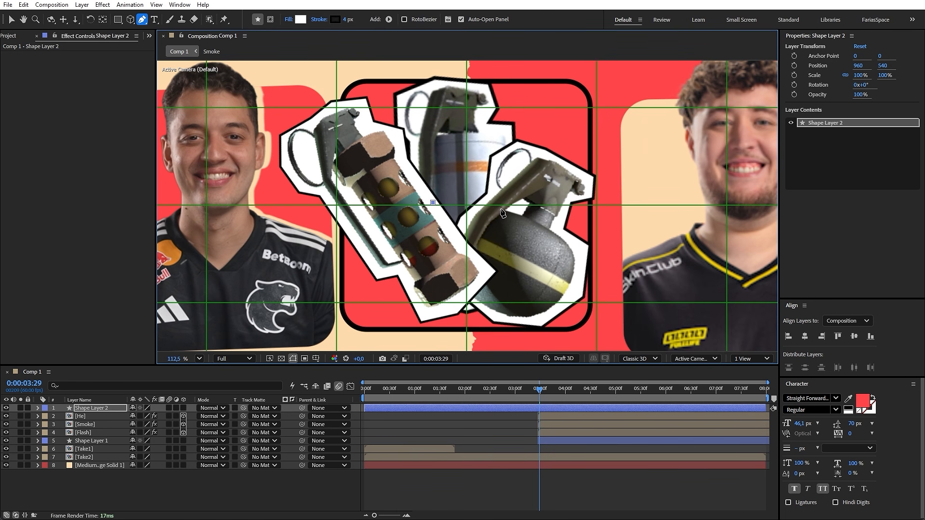
click(434, 202)
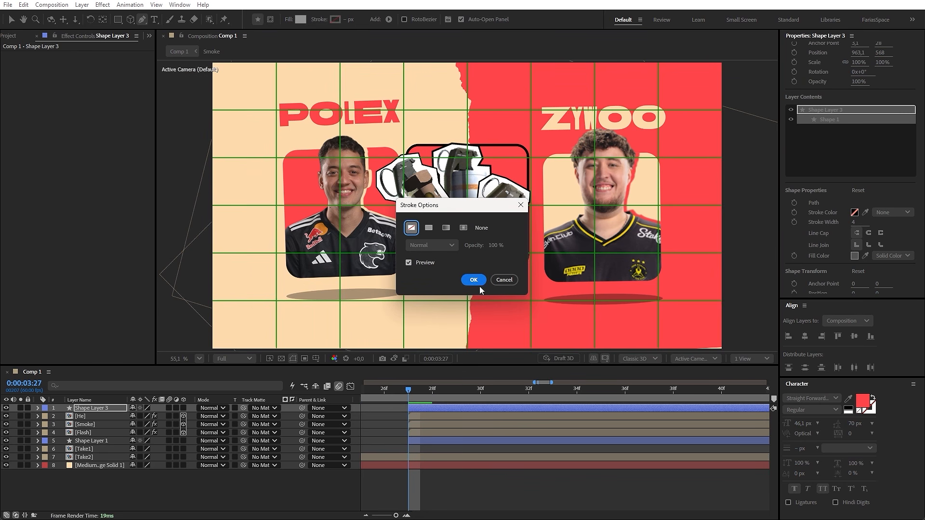
key(Return)
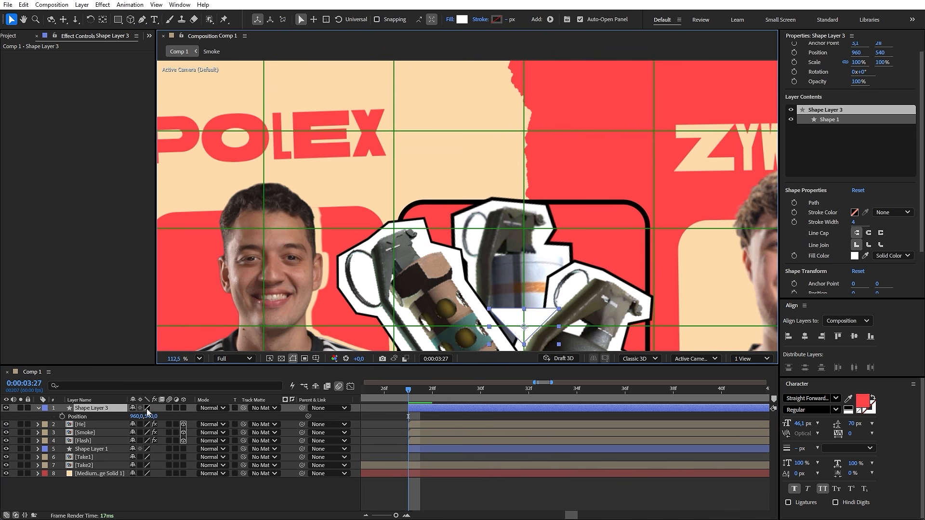
mouse_move(151, 416)
mouse_down()
mouse_move(137, 416)
mouse_move(143, 412)
mouse_up()
key(s)
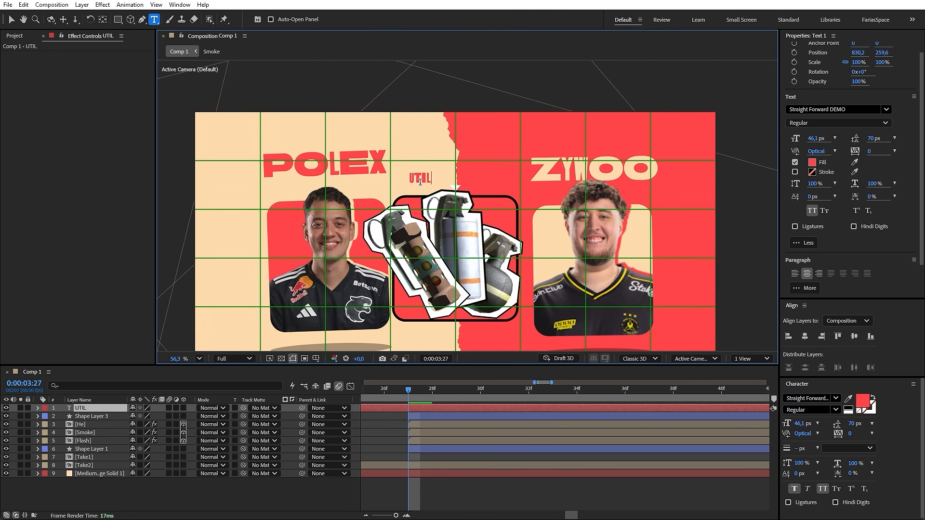
Step: Complete the title text as UTILITÁRIOS and set its font to Study Clash
text(RIOS)
key(ctrl+a)
click(807, 399)
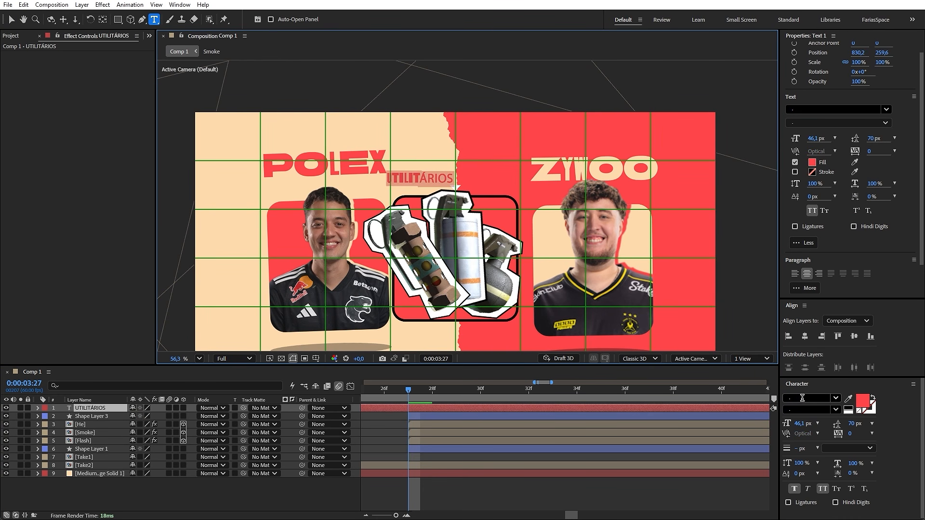
text(STUDY)
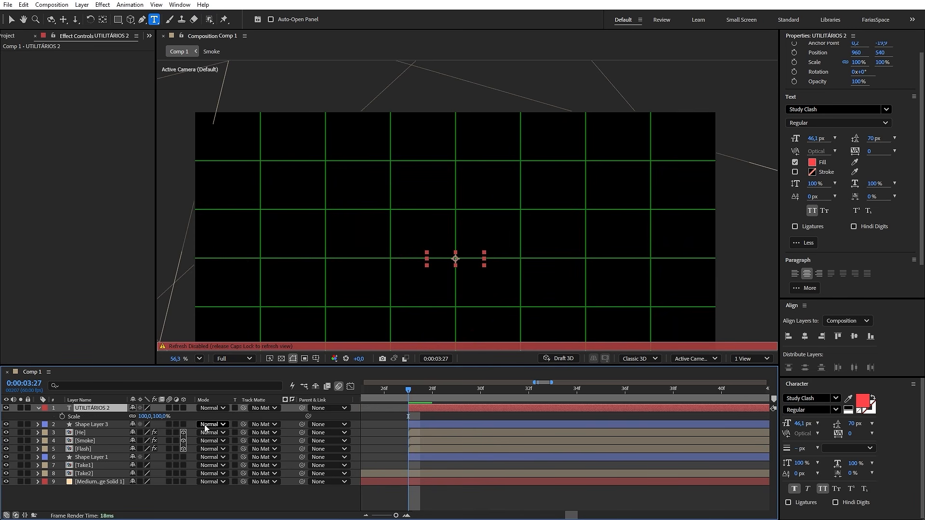
Step: Scale the UTILITÁRIOS title to 154% above the grenades and fill it with white
drag(151, 417, 136, 416)
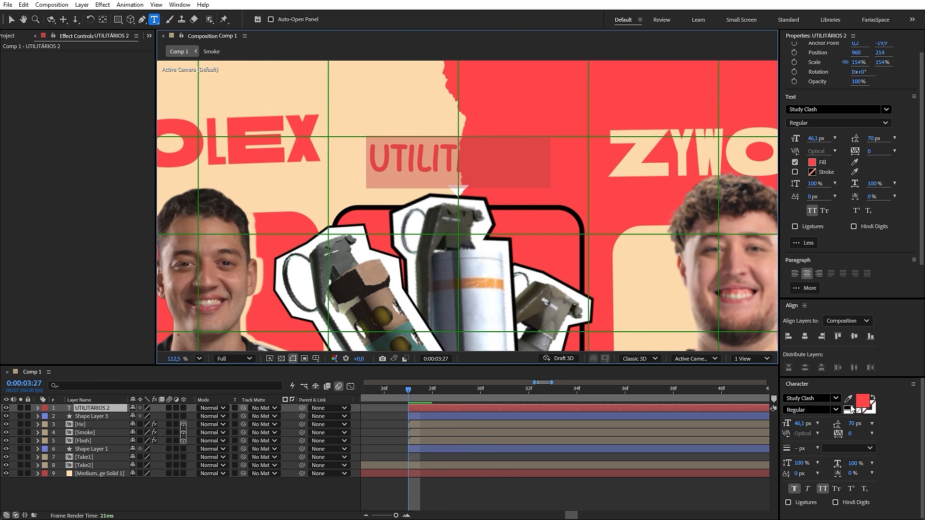
click(849, 398)
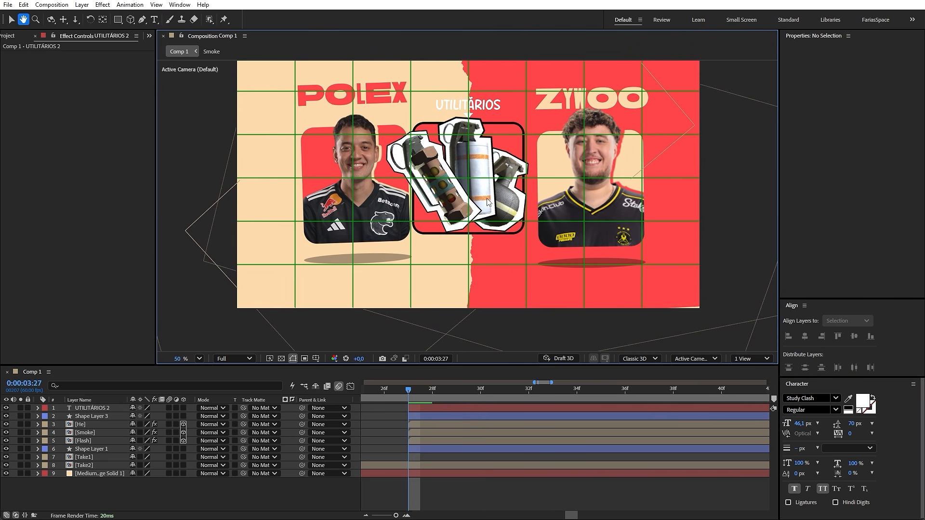
key(v)
Step: Pre-compose the title, triangle, He, Smoke, Flash and rounded square layers into a composition named Granadas
click(91, 408)
shift+click(91, 449)
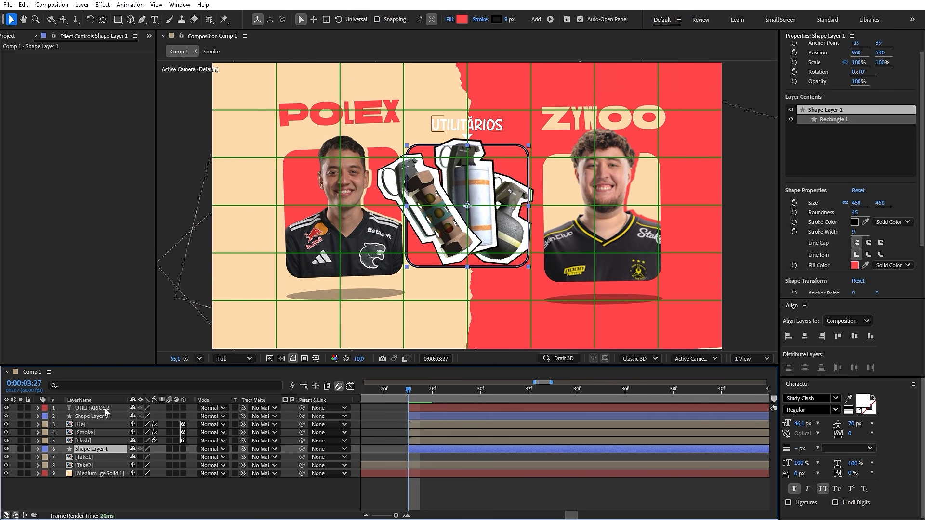
right_click(106, 412)
click(151, 334)
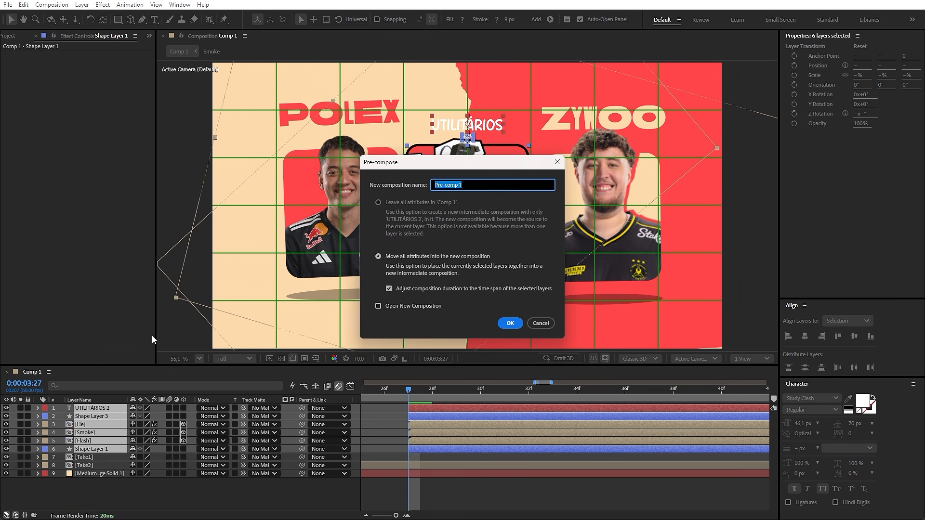
text(Gr)
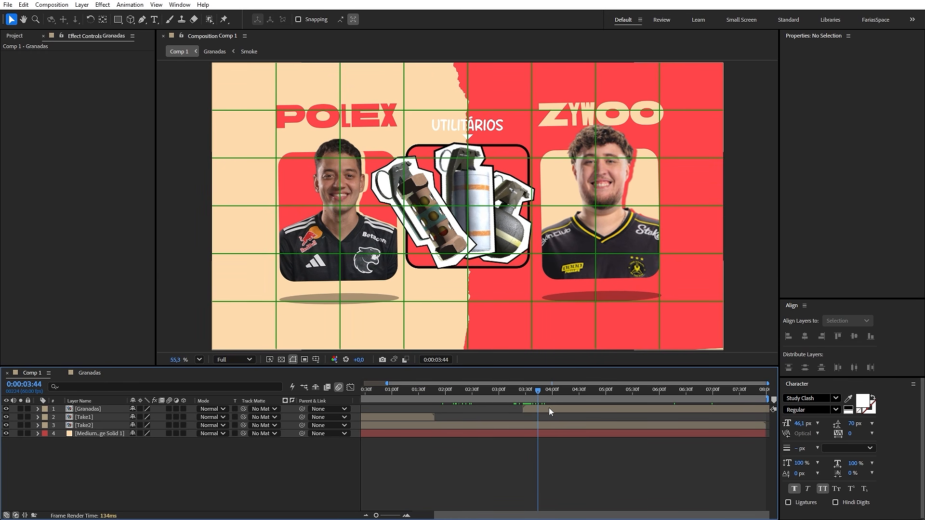
Step: Apply the Typewriter preset to the UTILITÁRIOS title inside Granadas, preview it, and return to Comp 1
double_click(548, 408)
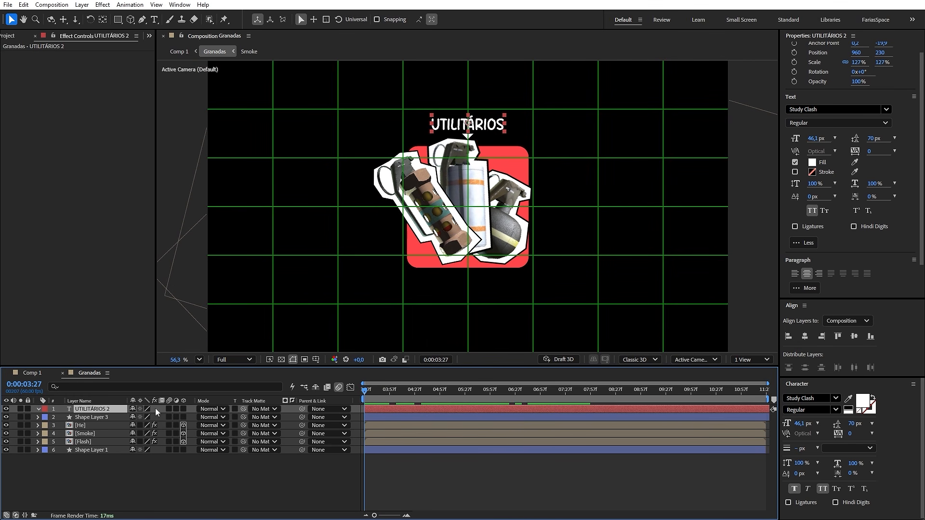
key(ctrl+space)
text(typ)
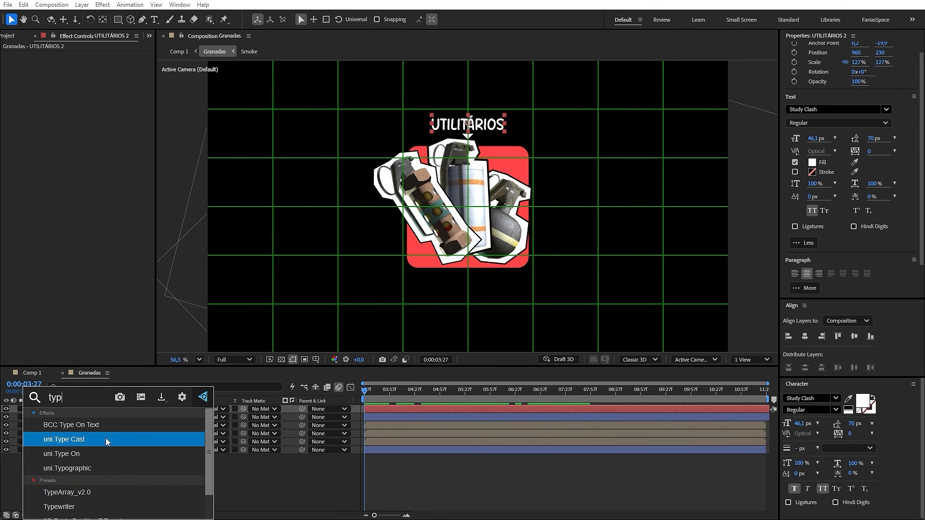
click(69, 503)
key(space)
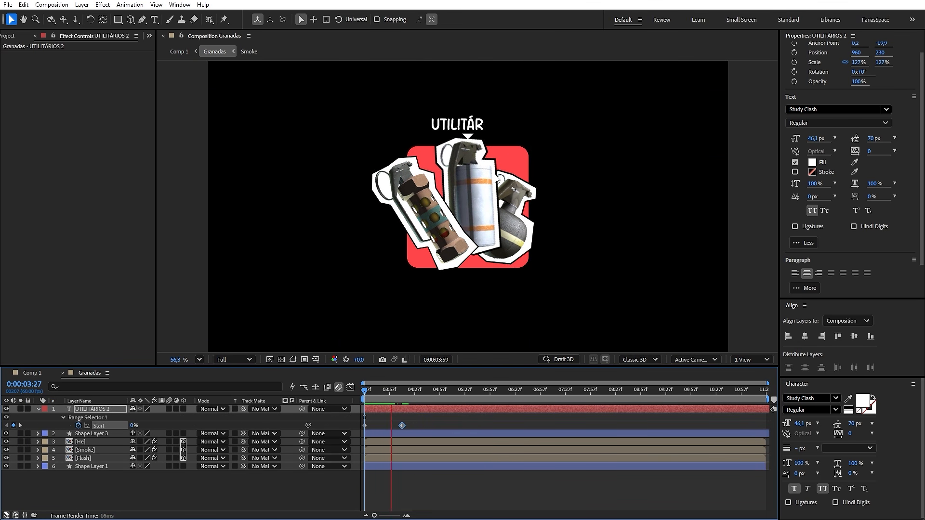
key(ctrl+w)
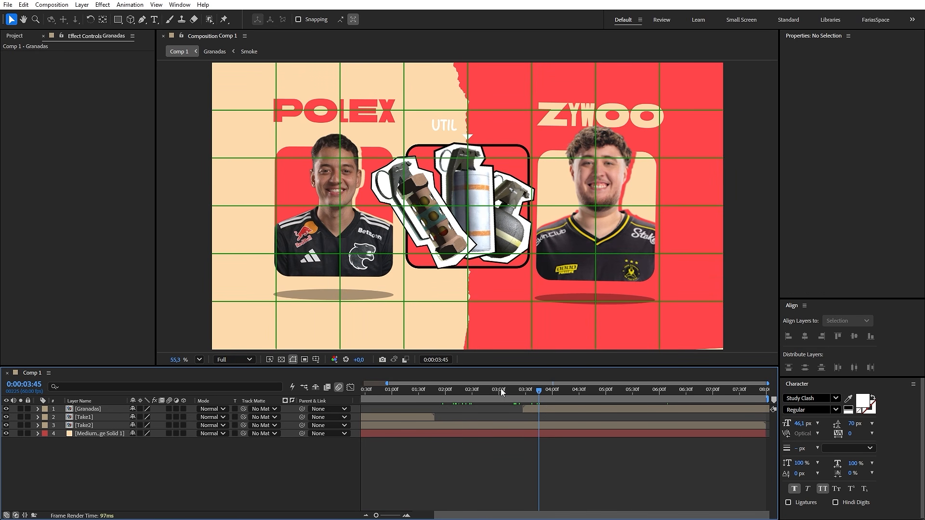
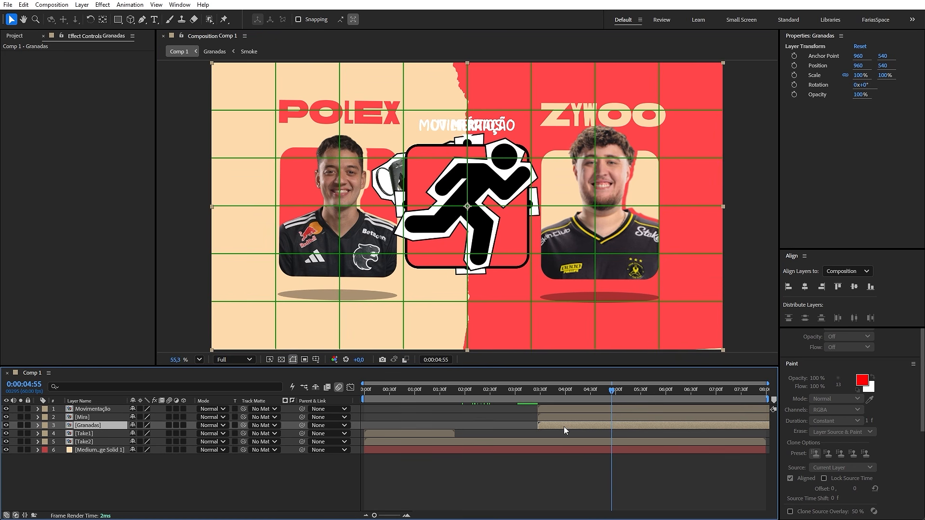
Step: Scale the Granadas, Mira and Movimentação layers down to 70%
click(563, 427)
shift+click(548, 407)
key(s)
drag(154, 417, 373, 407)
key(s)
Step: Spread the icons across the frame by setting the X position to 470 for Granadas and 1480 for Movimentação
click(117, 458)
click(107, 425)
key(p)
click(93, 410)
key(p)
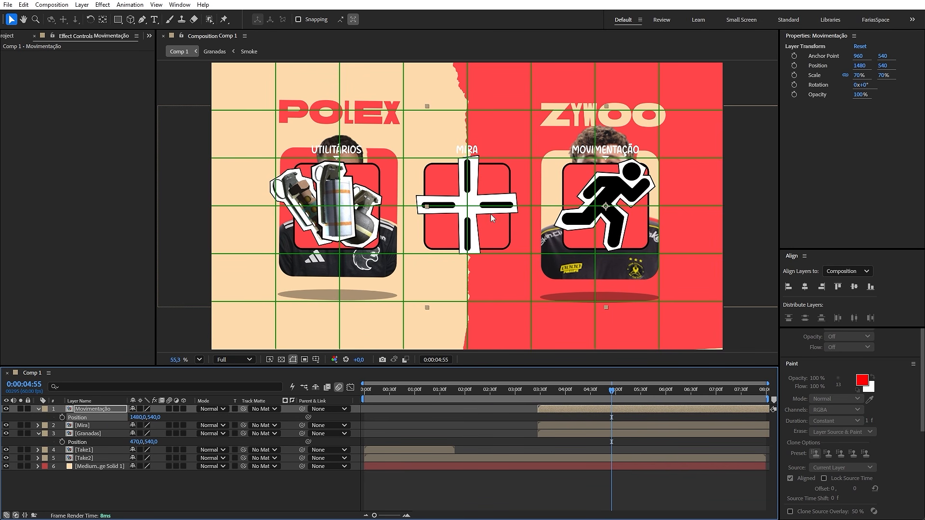
scroll(419, 128, down, 2)
scroll(469, 210, up, 1)
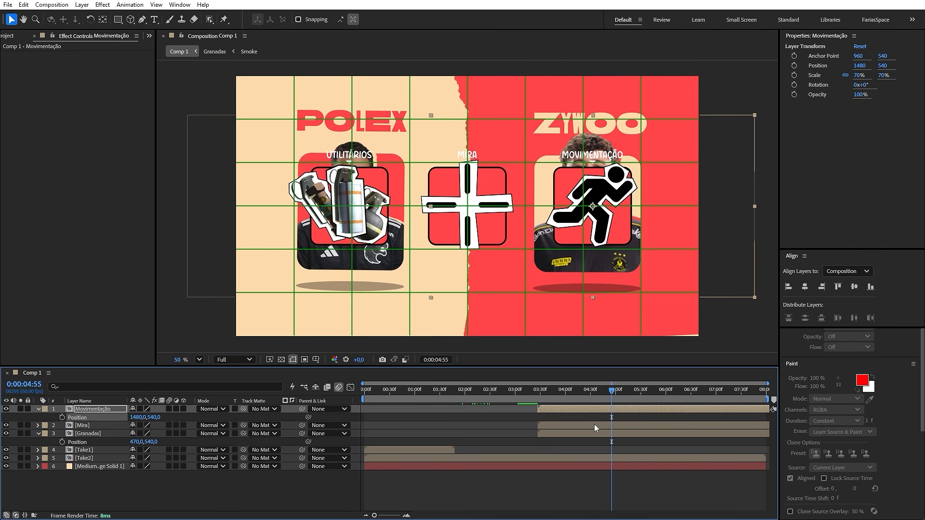
Step: Set Position keyframes at 0:00:03:32 for Movimentação, Mira and Granadas, keeping Y at 540
drag(612, 392, 628, 396)
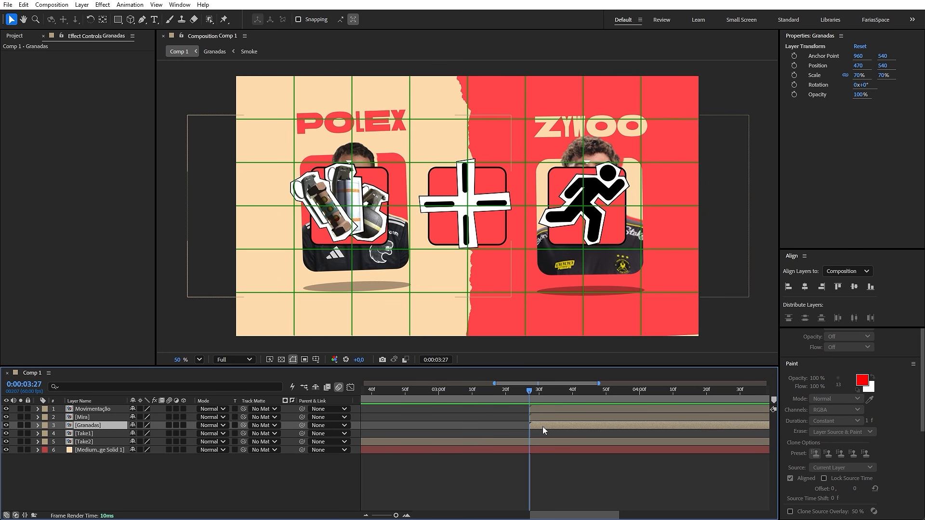
shift+click(539, 410)
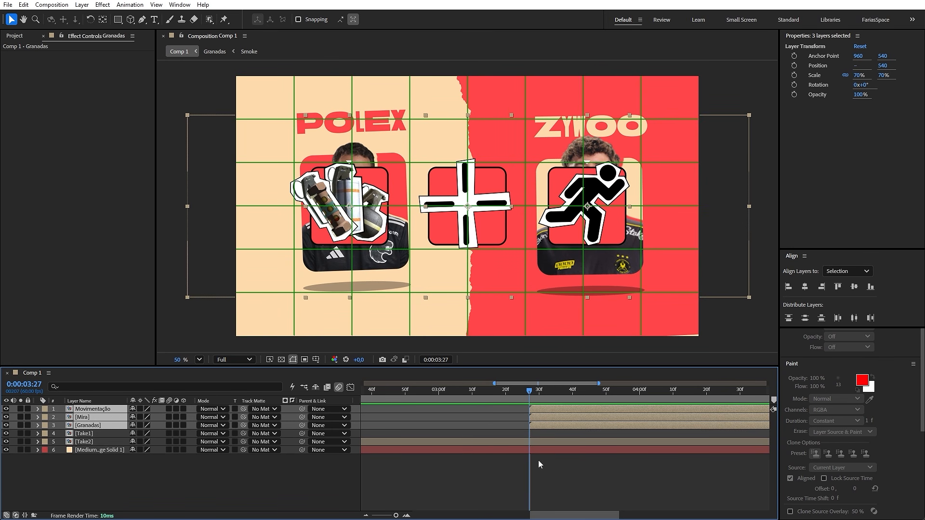
key(p)
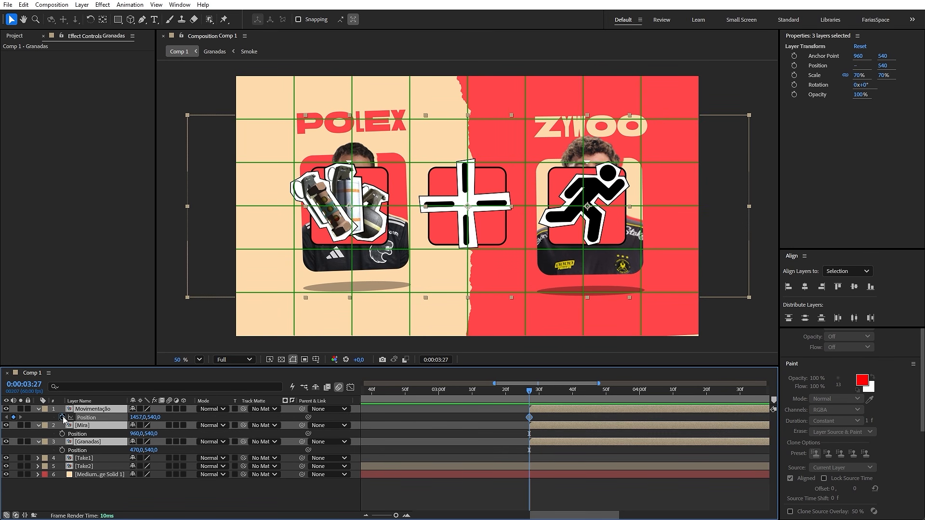
click(62, 417)
drag(550, 389, 546, 418)
key(equal)
key(equal)
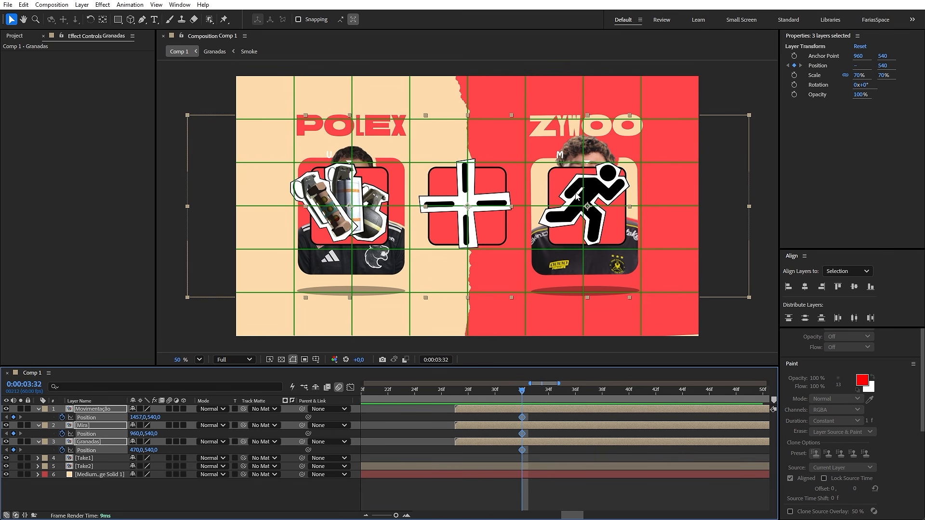
Step: Keyframe the three icon layers below the frame at Y 1288 at their in point, 0:00:03:27
key(i)
drag(162, 418, 562, 368)
click(516, 493)
scroll(513, 482, down, 3)
Step: Copy the full bounce expression from the Expressão Bounce .txt file in Notepad and return to After Effects
drag(924, 192, 700, 147)
click(597, 246)
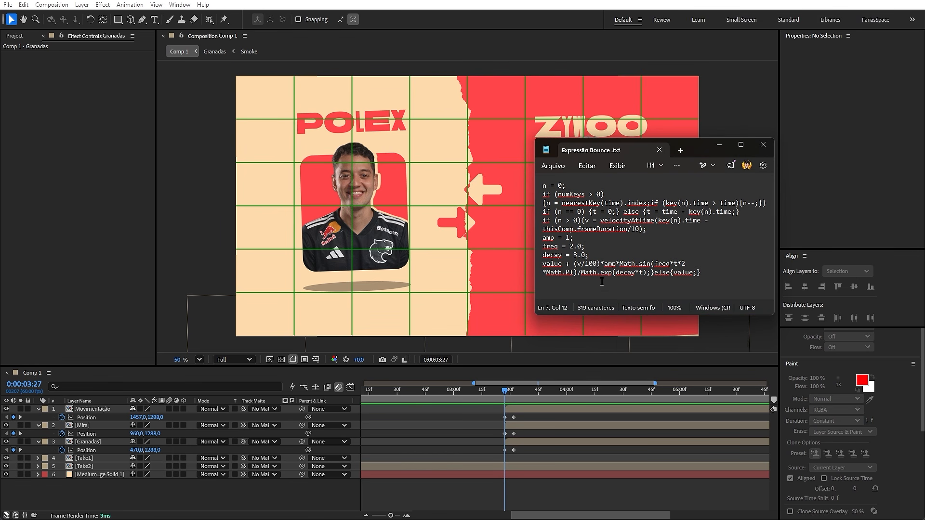
drag(544, 184, 705, 285)
key(ctrl+c)
key(alt+Tab)
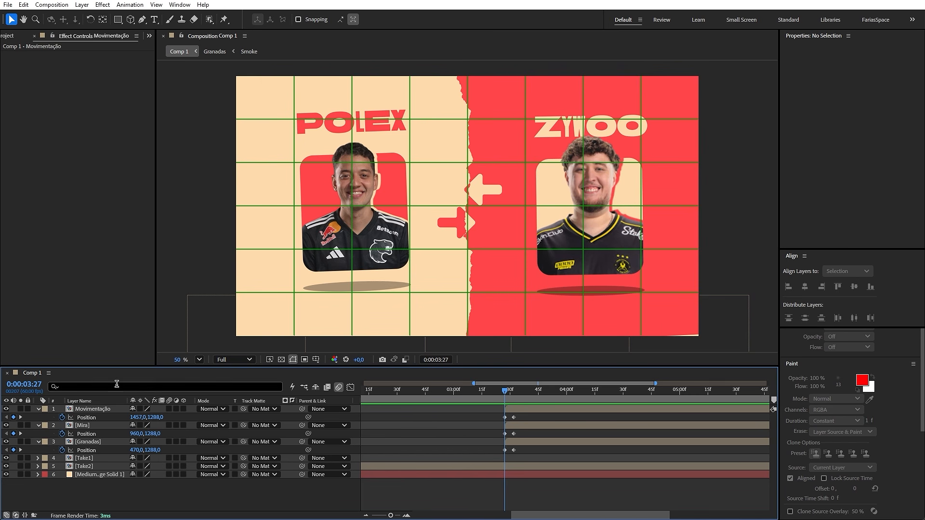
Step: Paste the bounce expression into the Position property of Movimentação, Mira and Granadas
alt+click(62, 418)
key(ctrl+v)
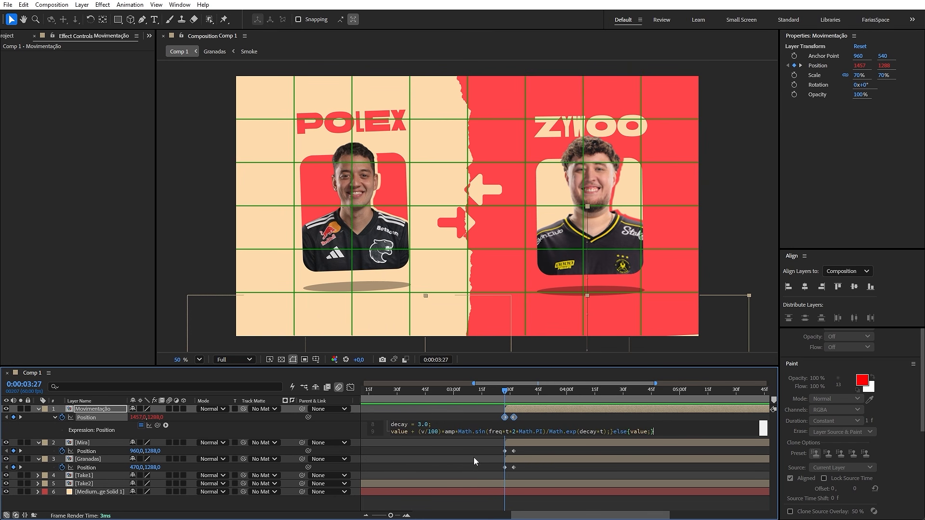
click(348, 430)
alt+click(62, 451)
key(ctrl+v)
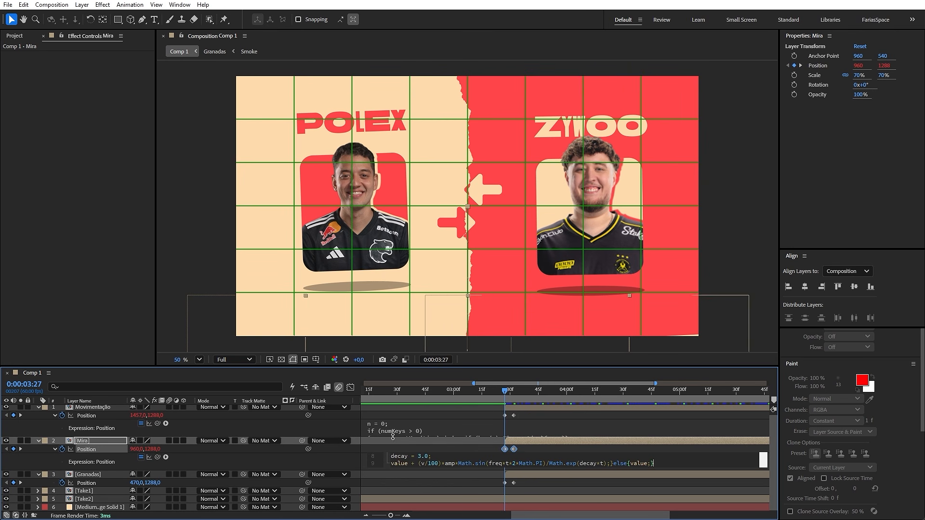
alt+click(63, 482)
key(ctrl+v)
Step: Enable motion blur for Movimentação, Mira and Granadas and preview their bouncing entrance
click(171, 410)
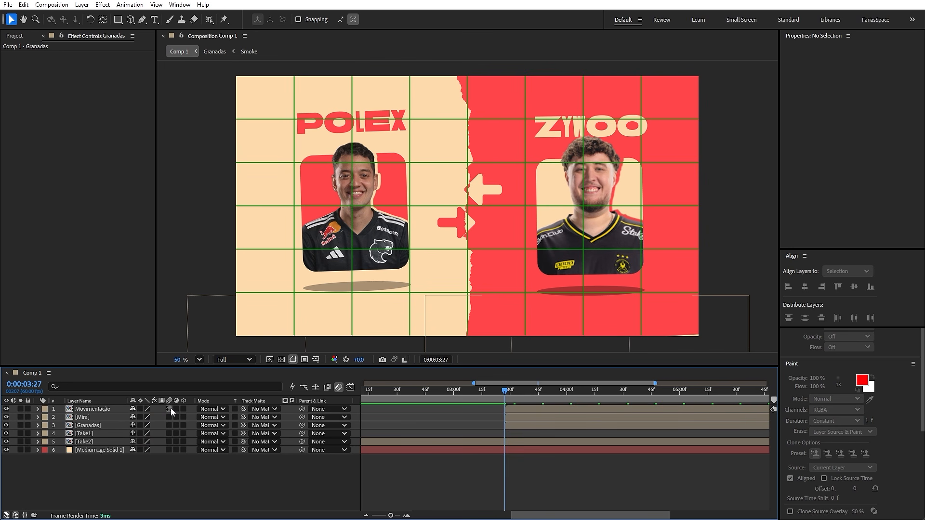
click(169, 425)
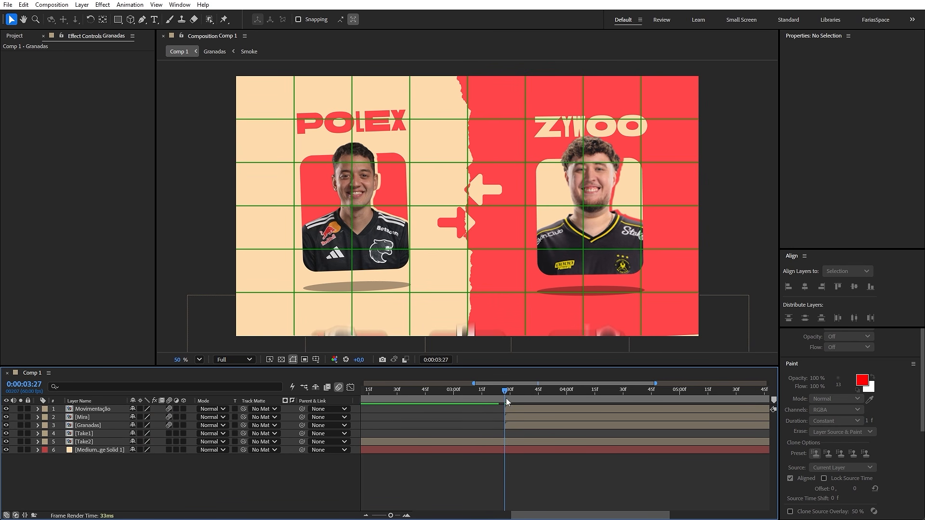
drag(506, 399, 491, 396)
key(space)
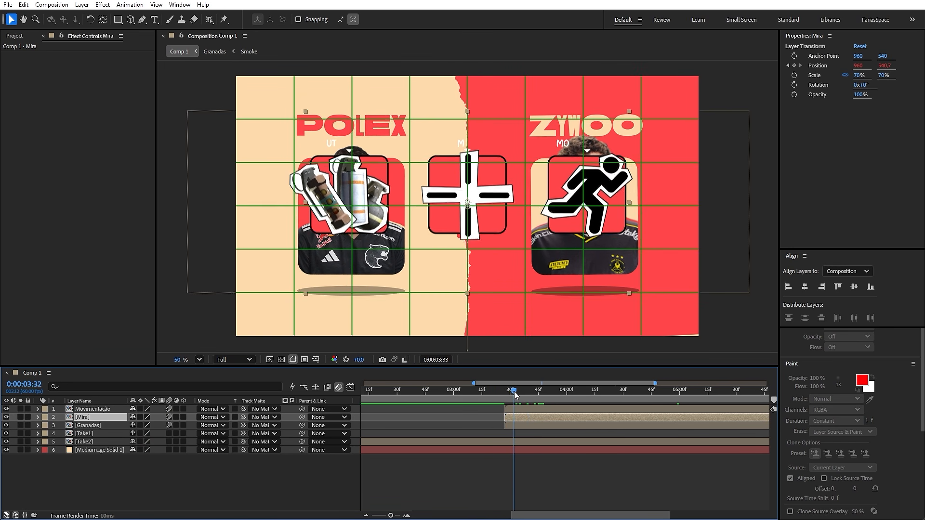
Step: Stagger the entrances so Mira starts after Granadas and Movimentação starts after Mira, then preview the sequence
drag(514, 417, 594, 417)
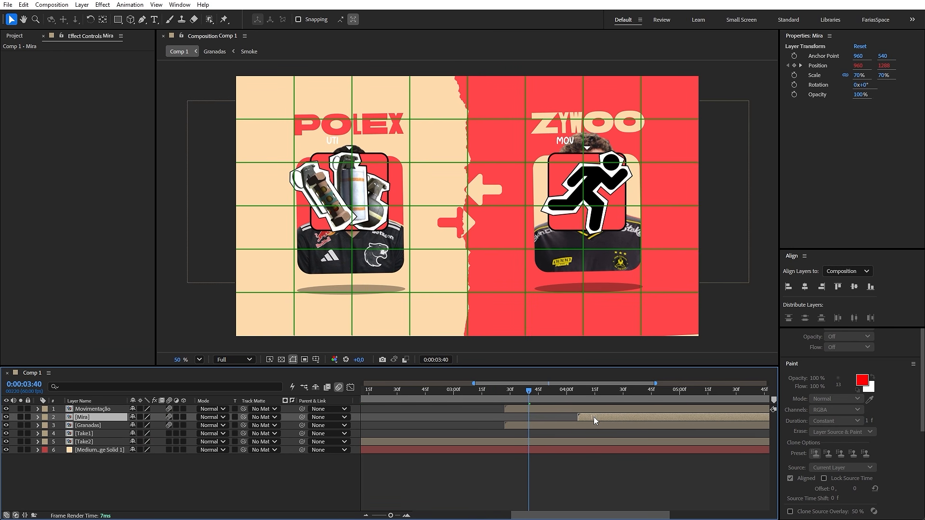
drag(530, 409, 587, 419)
click(646, 409)
key(space)
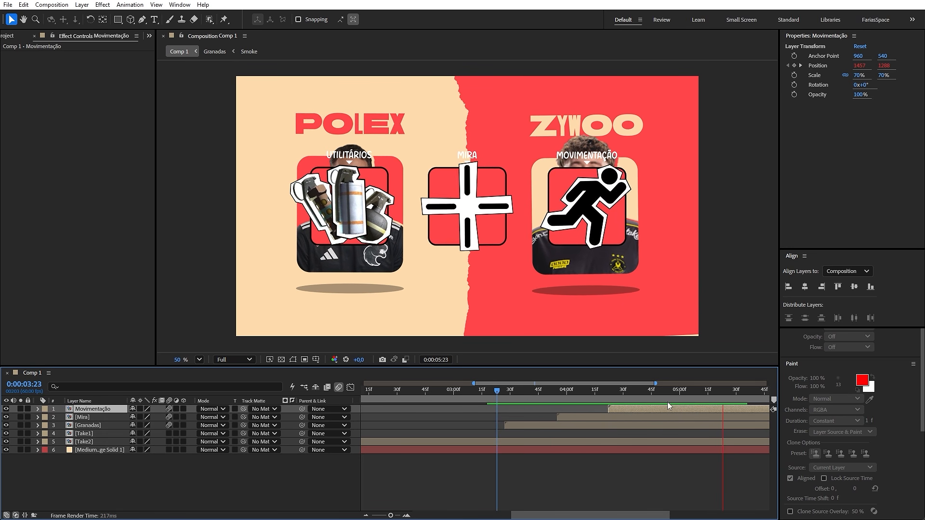
Step: Delay Mira to start at about 0:00:04:17 and Movimentação at about 0:00:05:18, and replay the animation
key(space)
scroll(563, 422, down, 3)
drag(589, 418, 748, 418)
drag(625, 418, 641, 414)
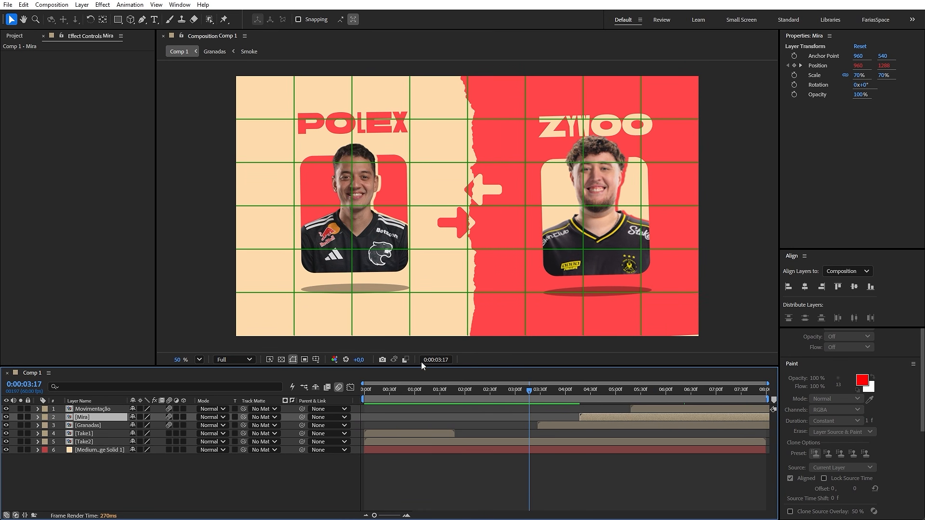
key(space)
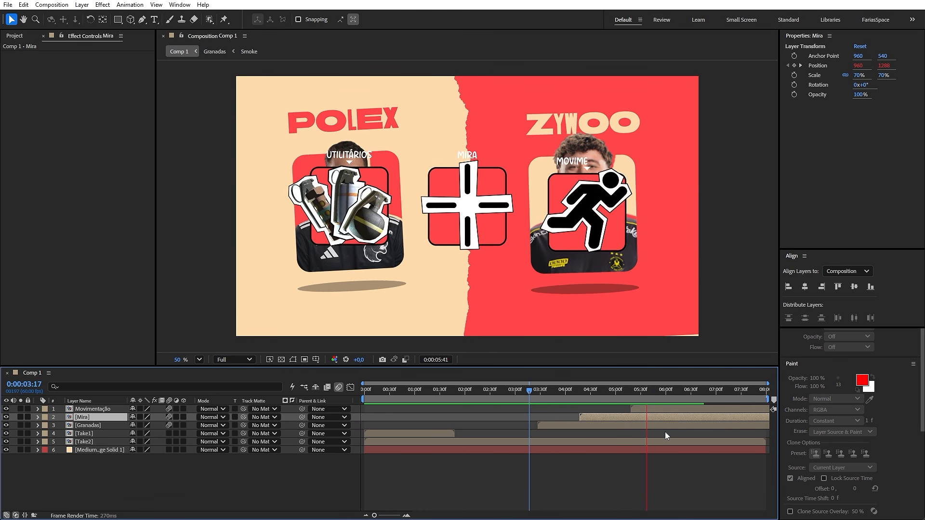
Step: Add a 1920 × 1080 black solid above Take1 and below the Granadas layer
right_click(288, 345)
mouse_move(385, 350)
click(436, 198)
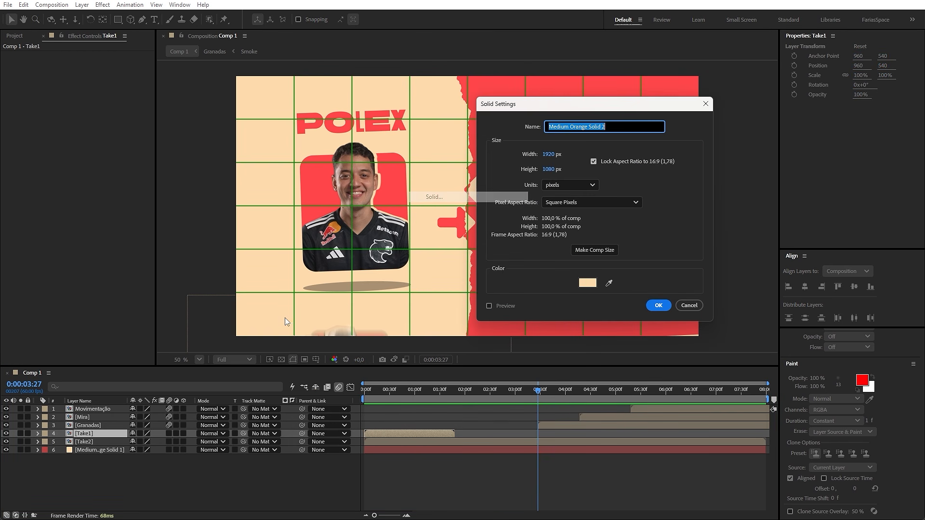
click(588, 283)
click(202, 279)
drag(181, 275, 195, 287)
click(270, 160)
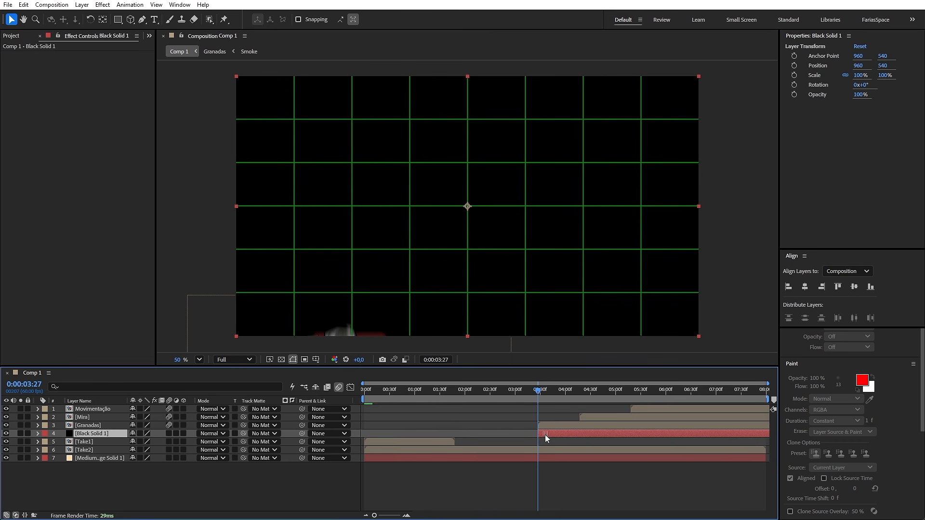
Step: Fade the black solid in with opacity keyframes of 0% at 0:00:03:27 and 36% at 0:00:03:36
scroll(540, 436, up, 4)
key(t)
drag(136, 441, 104, 442)
scroll(657, 419, down, 3)
mouse_move(651, 393)
mouse_down()
mouse_move(663, 395)
mouse_move(652, 397)
mouse_up()
scroll(666, 414, up, 3)
click(514, 392)
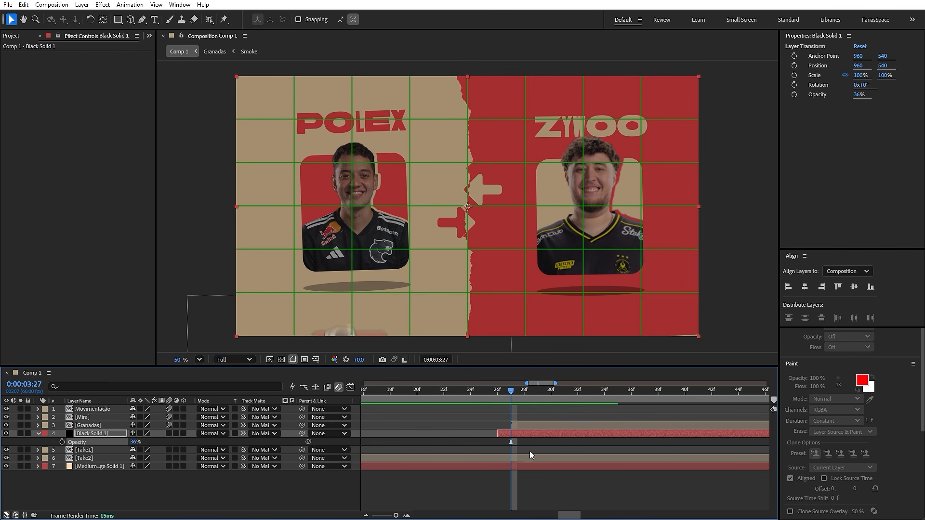
scroll(529, 442, down, 3)
click(62, 442)
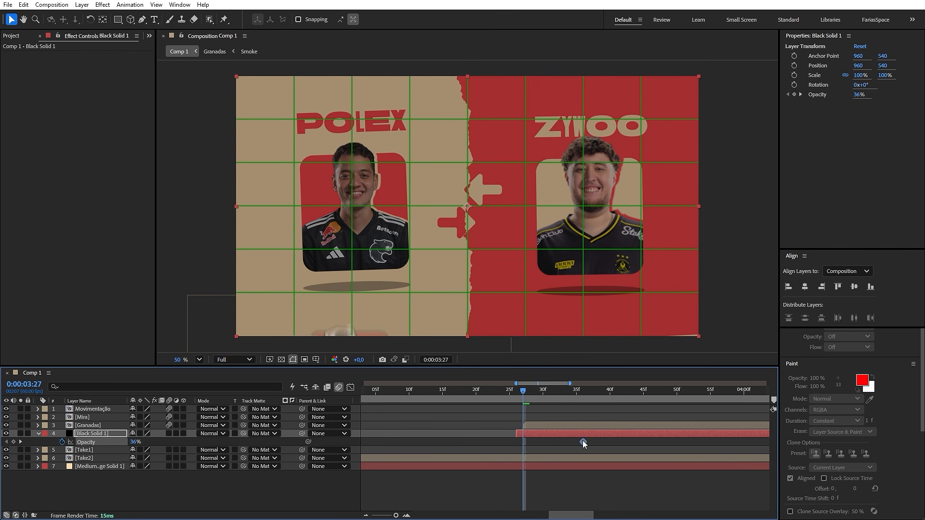
drag(135, 442, 116, 441)
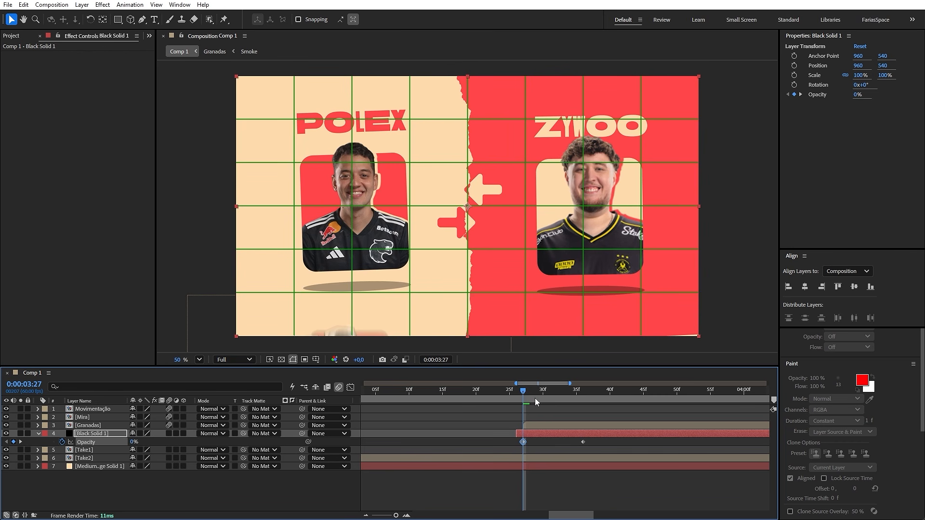
Step: Preview the fade and raise the black solid's opacity at the 0:00:03:36 keyframe to darken the background further
key(Page_Up)
key(Page_Up)
scroll(544, 398, down, 3)
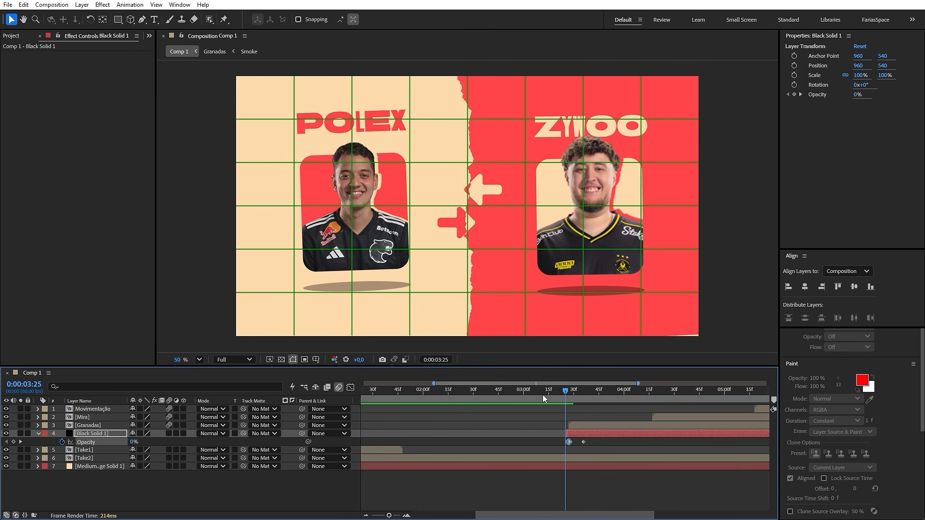
scroll(640, 467, down, 3)
key(shift+Page_Up)
key(space)
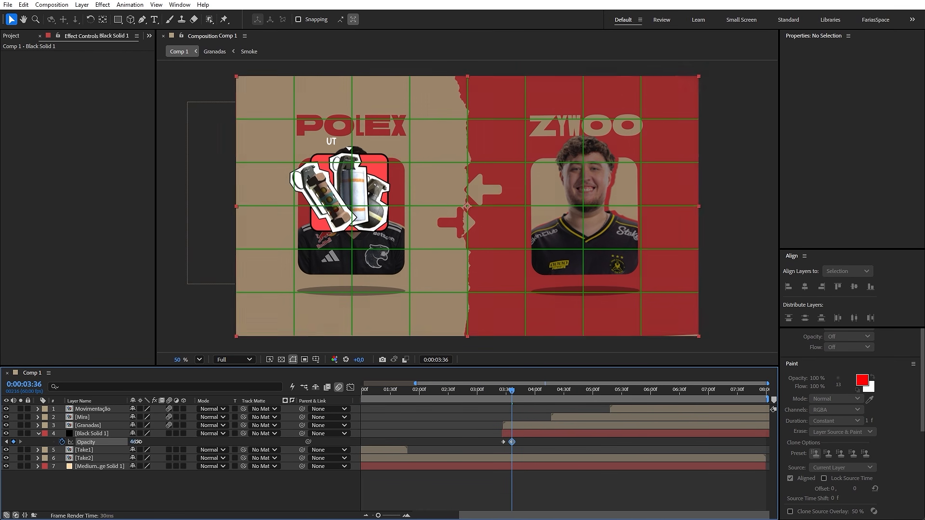
drag(137, 442, 206, 445)
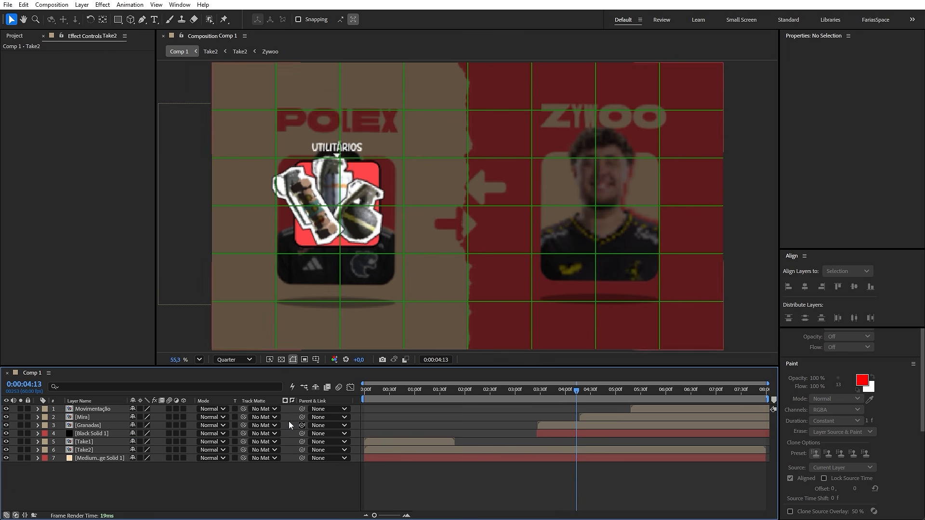
Step: Add a camera and make the Granadas, Mira and Movimentação layers 3D with motion blur enabled
right_click(301, 482)
mouse_move(345, 364)
click(454, 232)
click(101, 435)
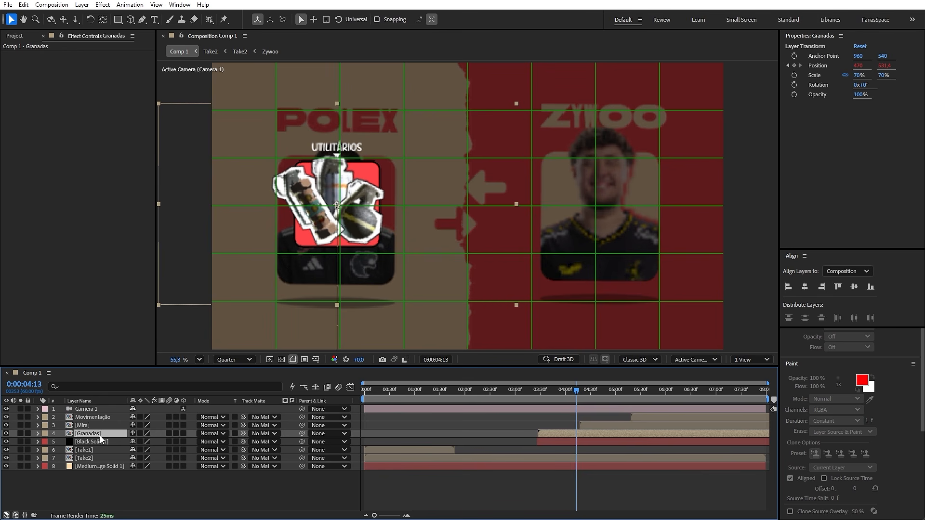
shift+click(115, 419)
click(183, 433)
click(170, 433)
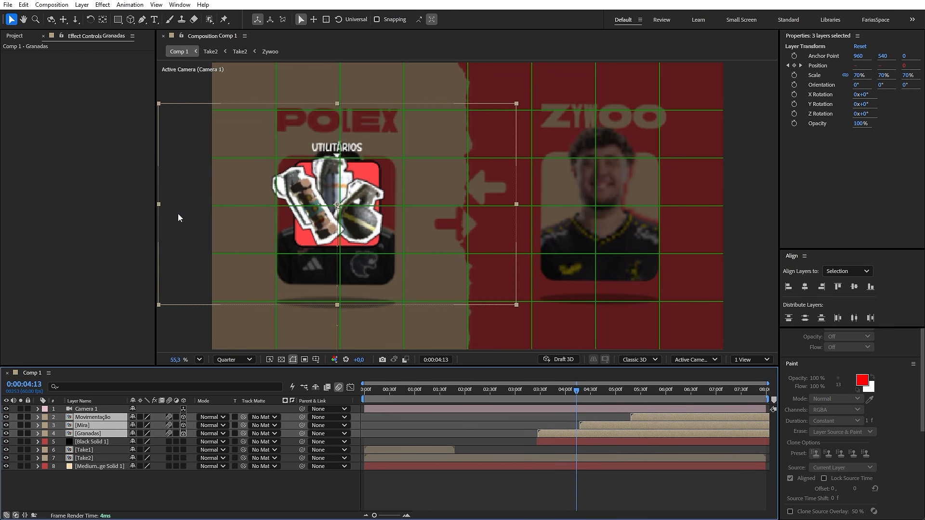
Step: Make the Take2 layer 3D and try motion blur on it
click(231, 458)
scroll(515, 302, down, 2)
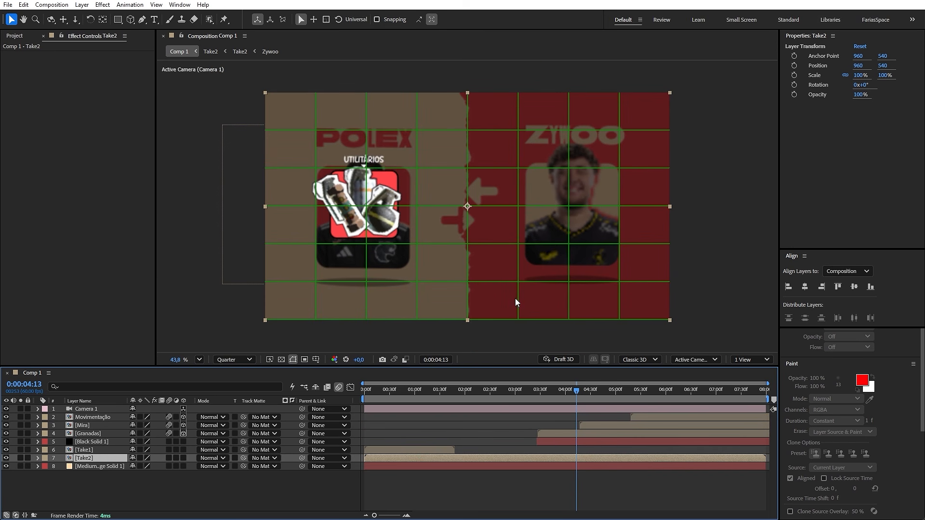
click(183, 459)
click(169, 458)
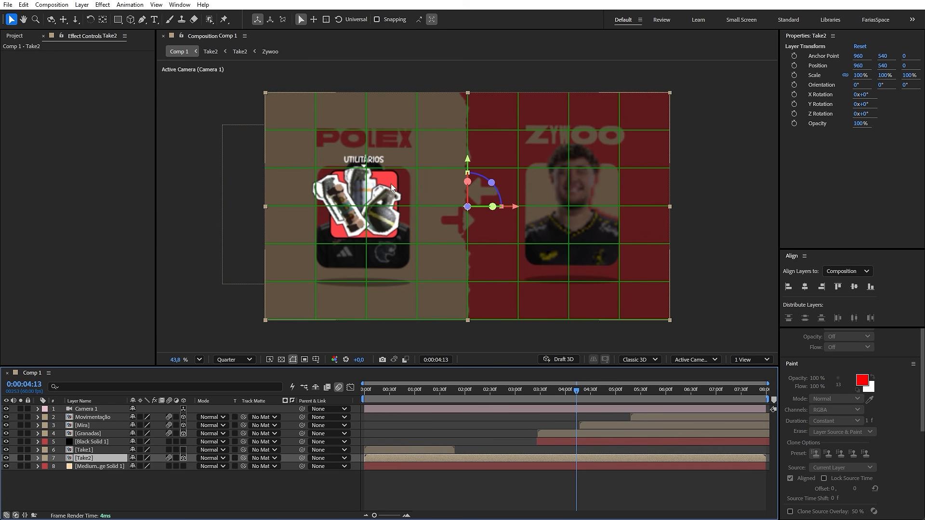
click(201, 500)
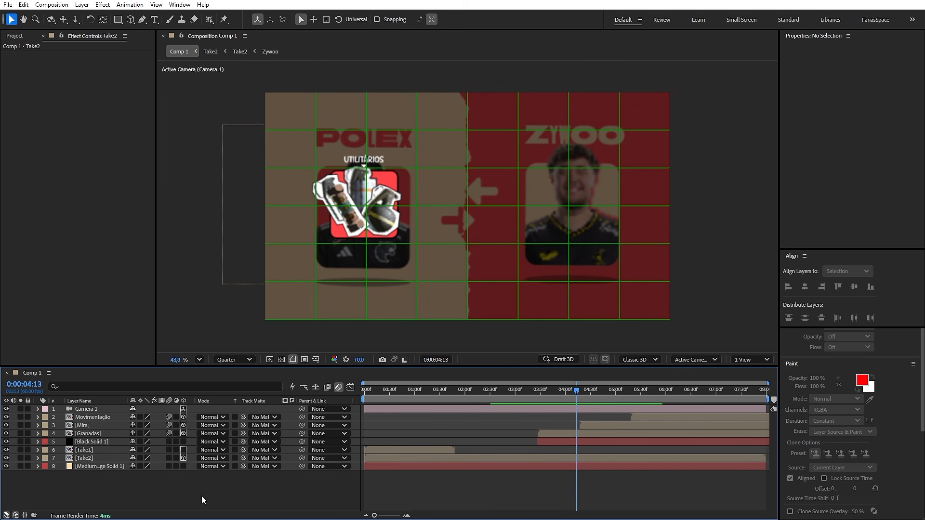
Step: Push Take2 back to a Z position of 426 and scale it to 116% so it fills the frame
click(100, 459)
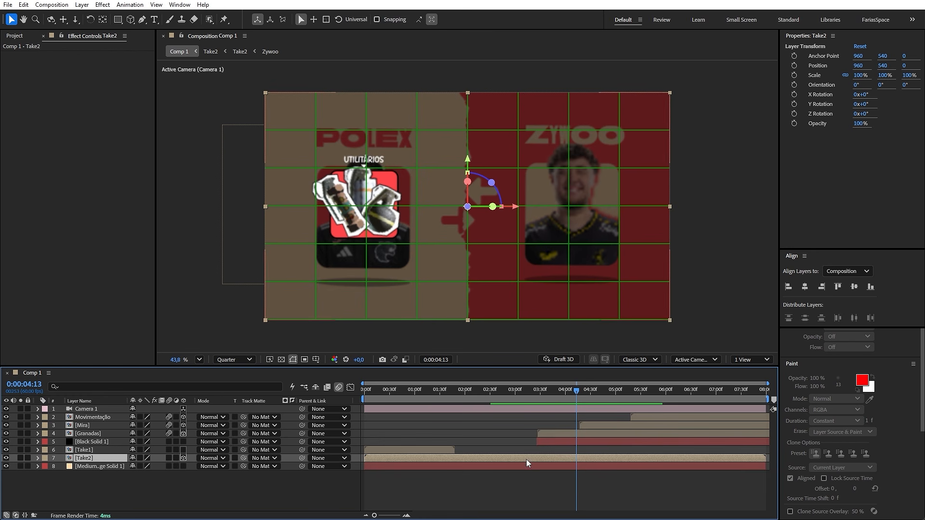
drag(488, 393, 519, 391)
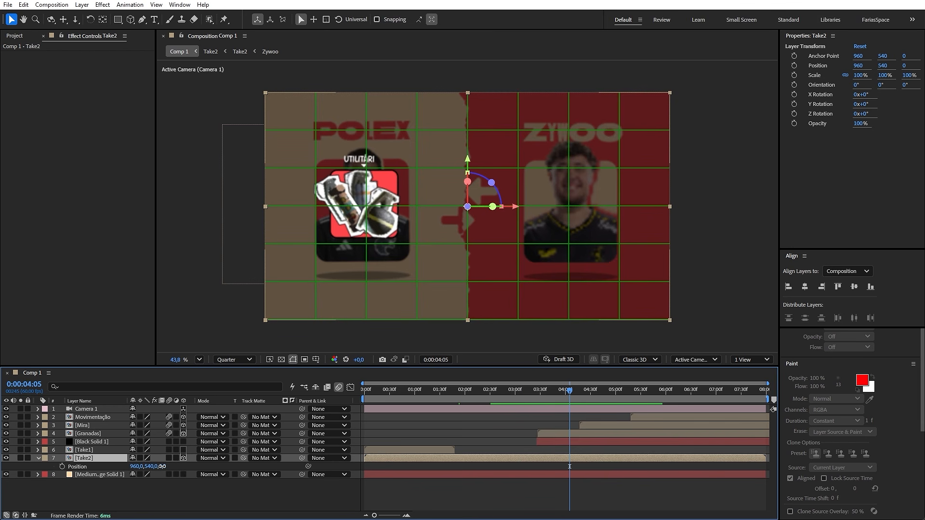
drag(166, 467, 324, 424)
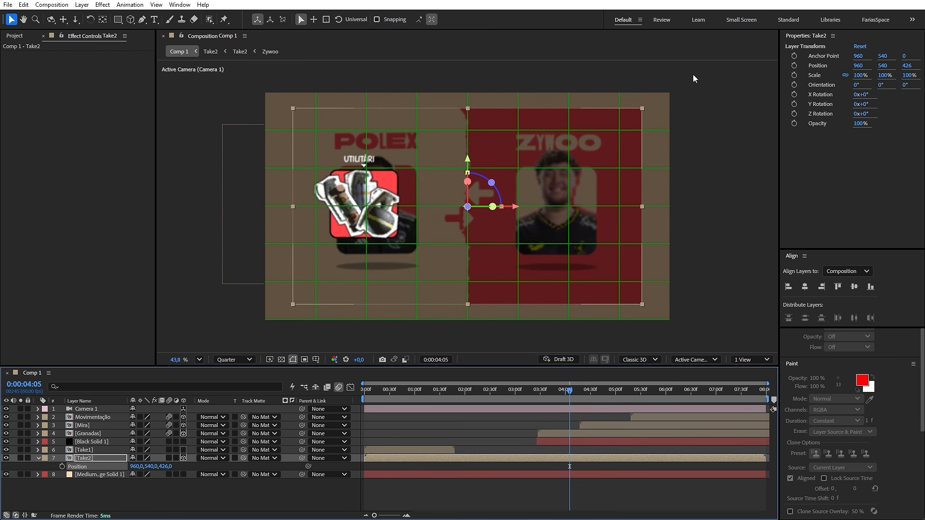
key(s)
drag(176, 467, 184, 467)
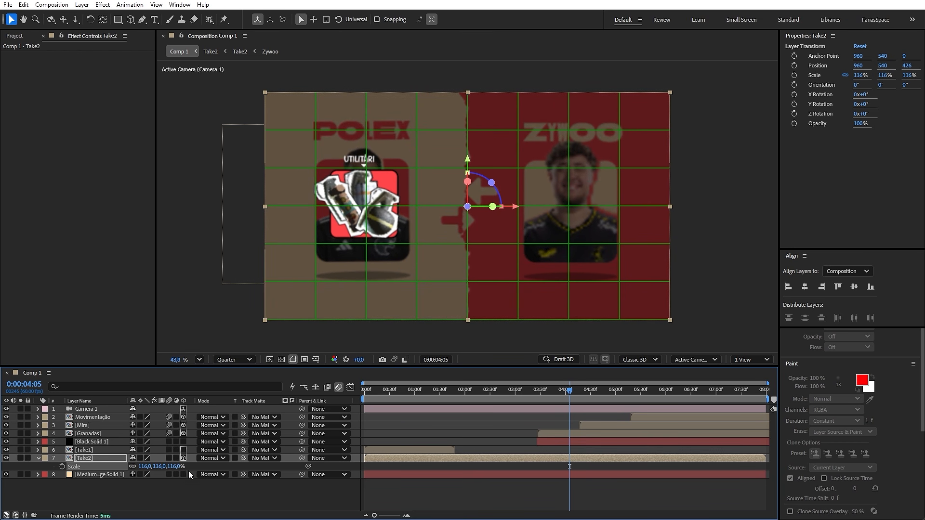
Step: Add a null object, parent Camera 1 to it and make the null 3D
drag(517, 393, 561, 394)
right_click(307, 495)
mouse_move(330, 375)
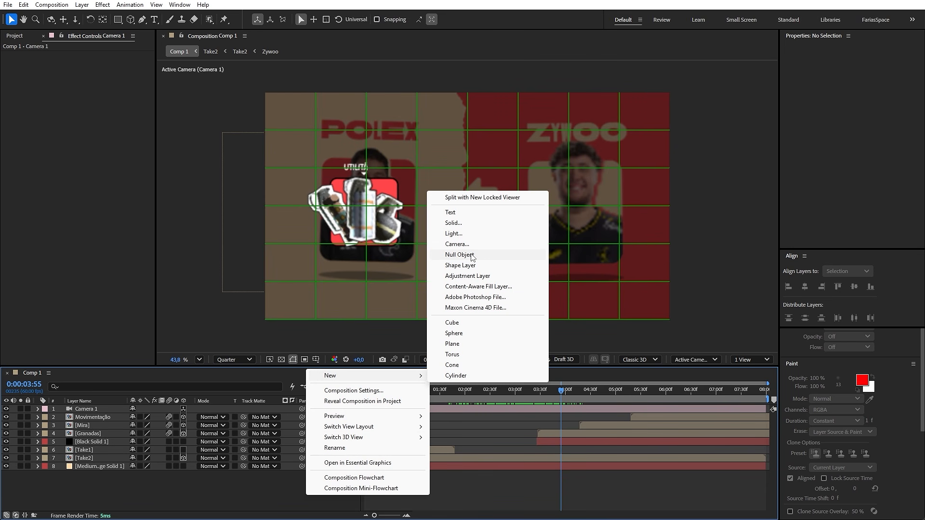
click(459, 255)
click(104, 418)
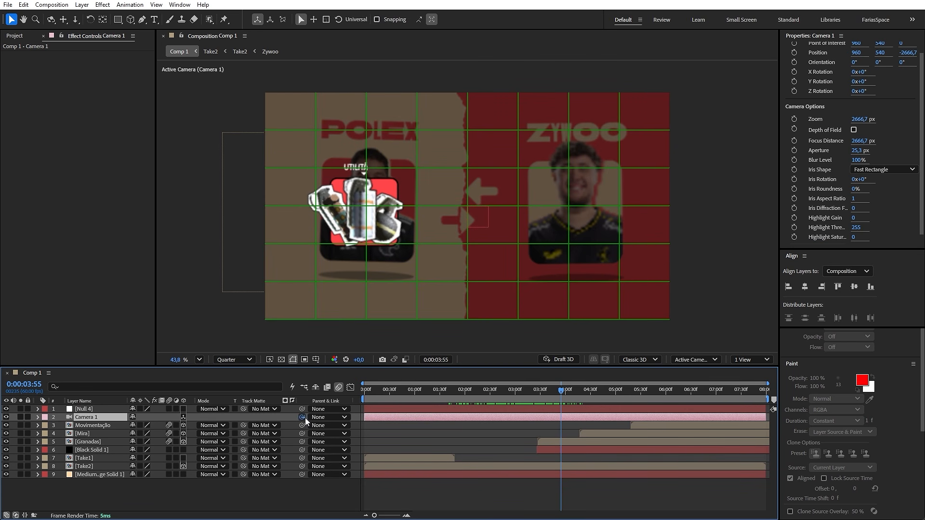
drag(302, 417, 97, 409)
click(184, 409)
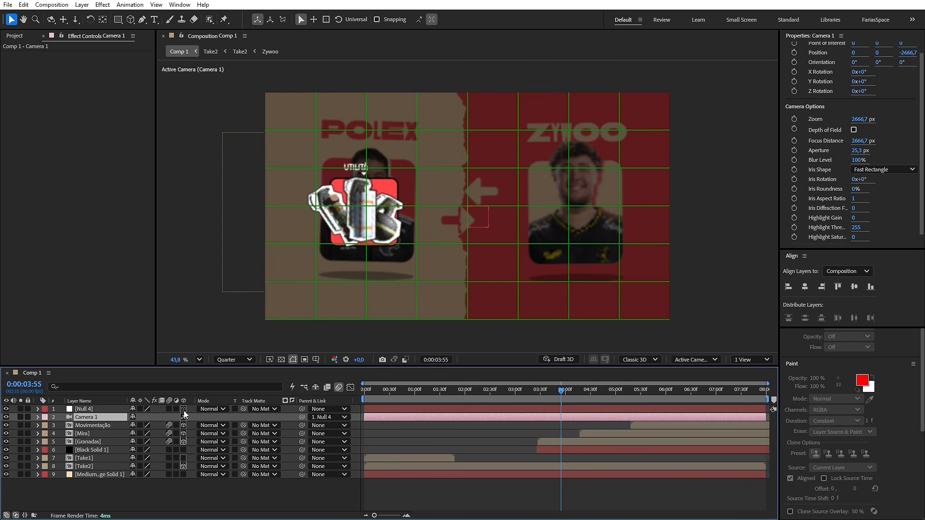
Step: Keyframe Null 4's position from 960, 540, 0 at 0:00:03:17 to 475, 540, 928 at 0:00:03:47 to push in on Granadas
click(111, 410)
mouse_move(535, 394)
mouse_down()
mouse_move(542, 396)
mouse_move(524, 391)
mouse_move(550, 392)
mouse_move(526, 389)
mouse_move(542, 389)
mouse_move(529, 399)
mouse_up()
key(ctrl+Down)
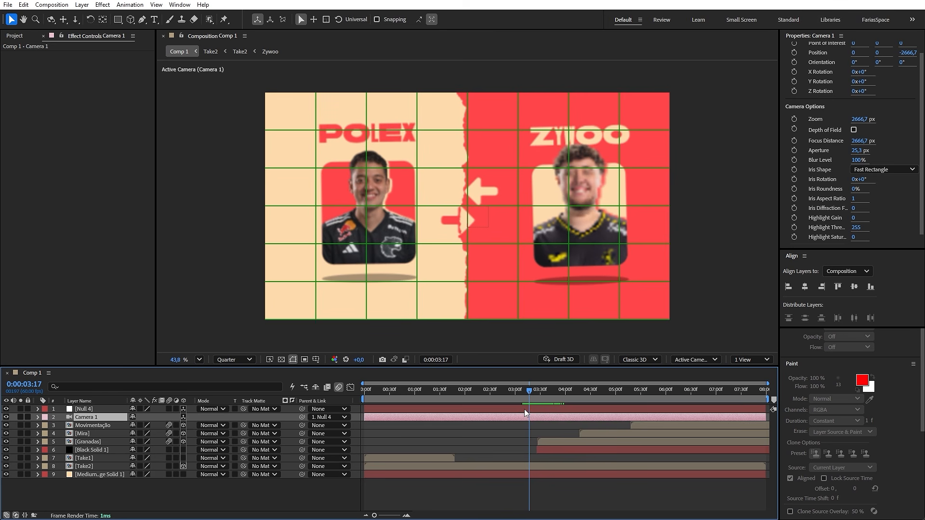
click(524, 410)
key(p)
drag(530, 392, 555, 397)
drag(164, 417, 107, 388)
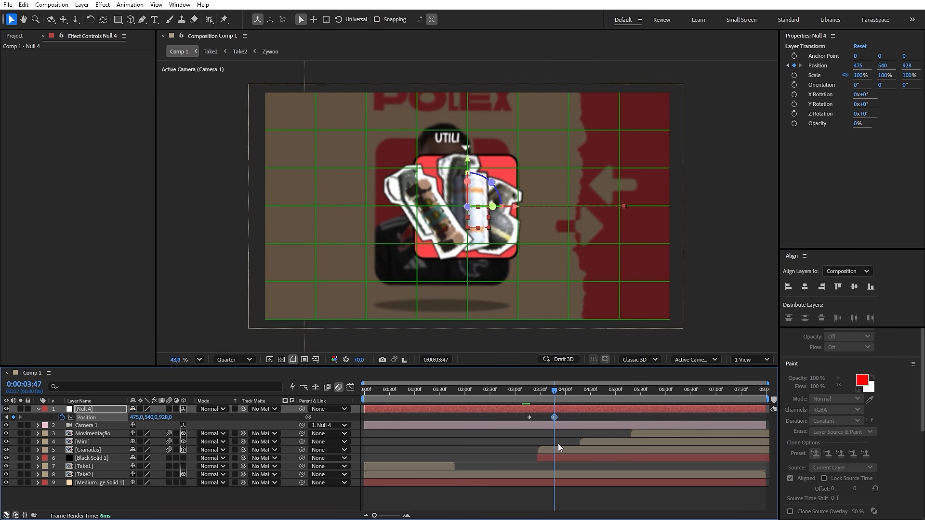
Step: Ease both Null 4 position keyframes, shape their speed graph into a sharp central peak and preview the push-in
drag(565, 415, 477, 415)
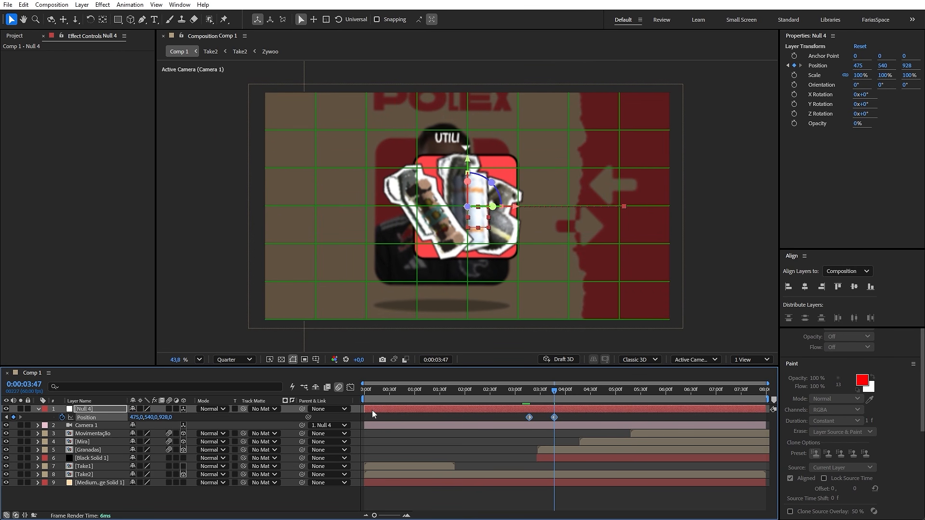
click(350, 388)
drag(533, 487, 545, 487)
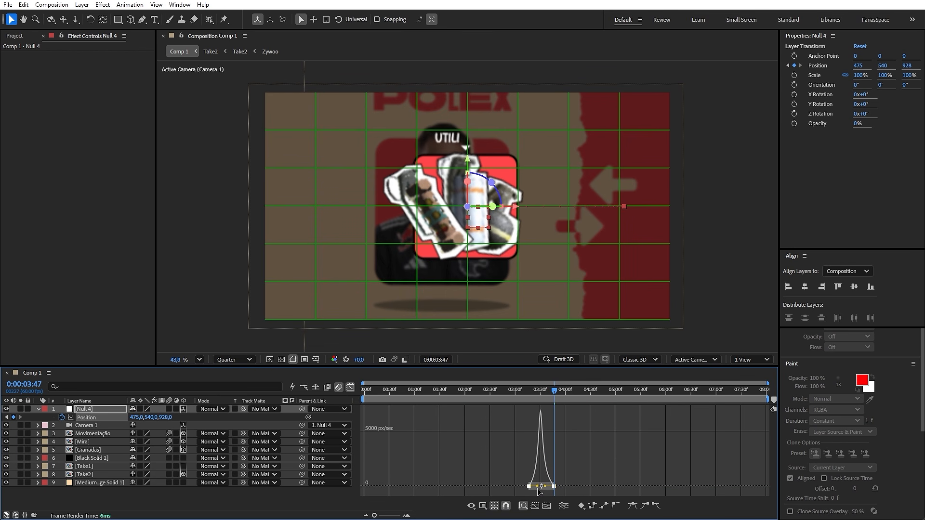
click(351, 389)
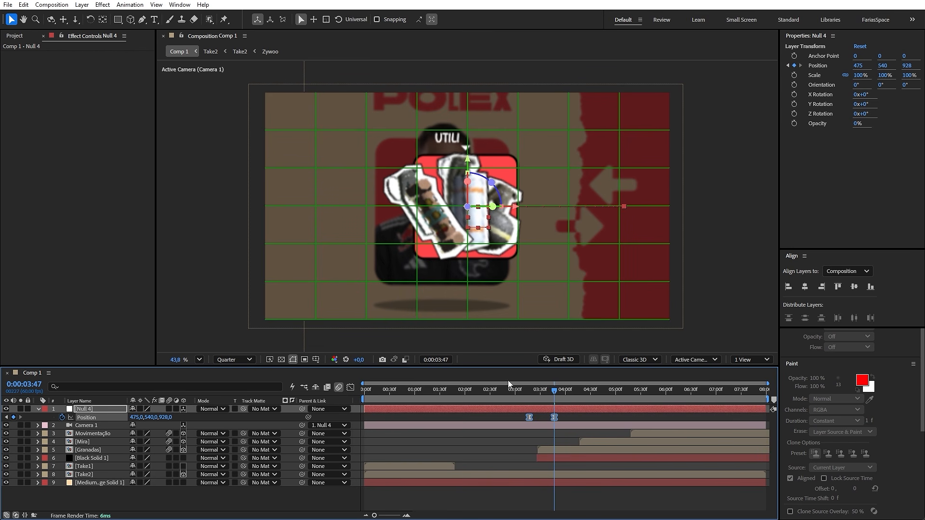
key(space)
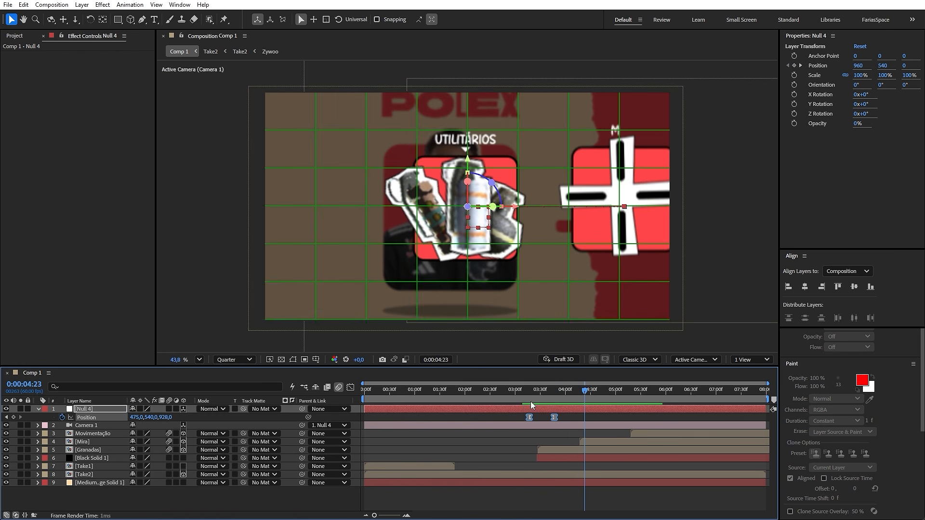
Step: Lengthen the push-in by spreading Null 4's position keyframes to about 0:00:03:09 and 0:00:04:04, and replay it
mouse_move(554, 417)
mouse_down()
mouse_move(564, 417)
mouse_move(523, 418)
mouse_move(570, 417)
mouse_up()
drag(533, 392, 511, 395)
key(space)
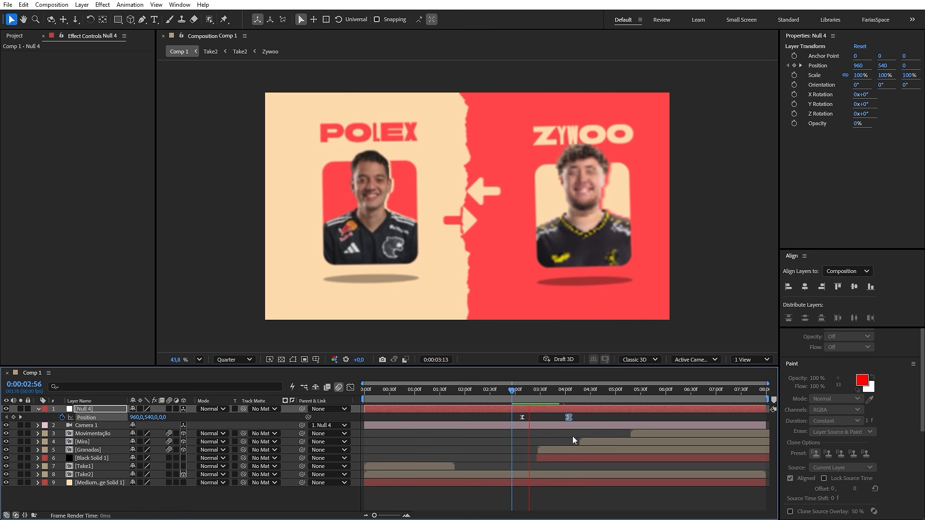
key(space)
key(u)
key(F2)
drag(586, 391, 515, 374)
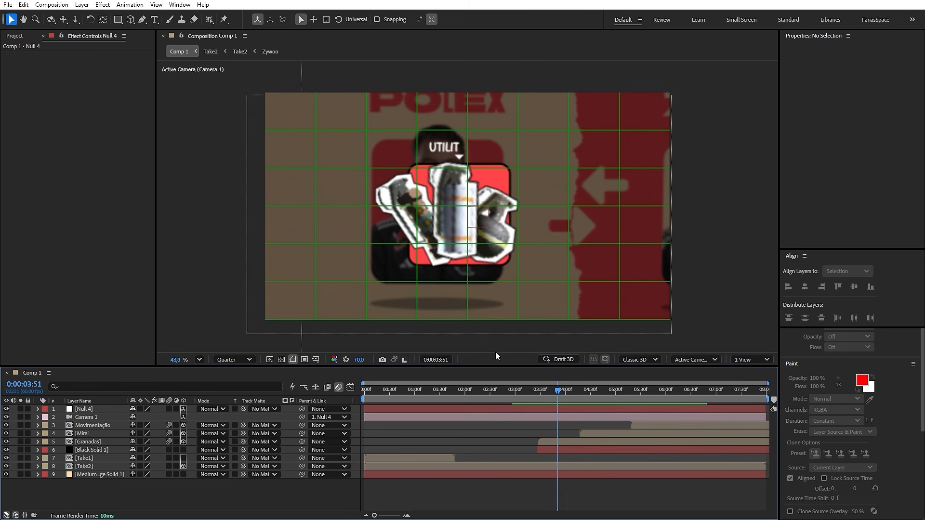
Step: Add a second null object, Null 5, and parent Null 4 to it
mouse_move(581, 391)
mouse_down()
mouse_move(627, 395)
mouse_move(577, 393)
mouse_up()
right_click(314, 484)
mouse_move(359, 372)
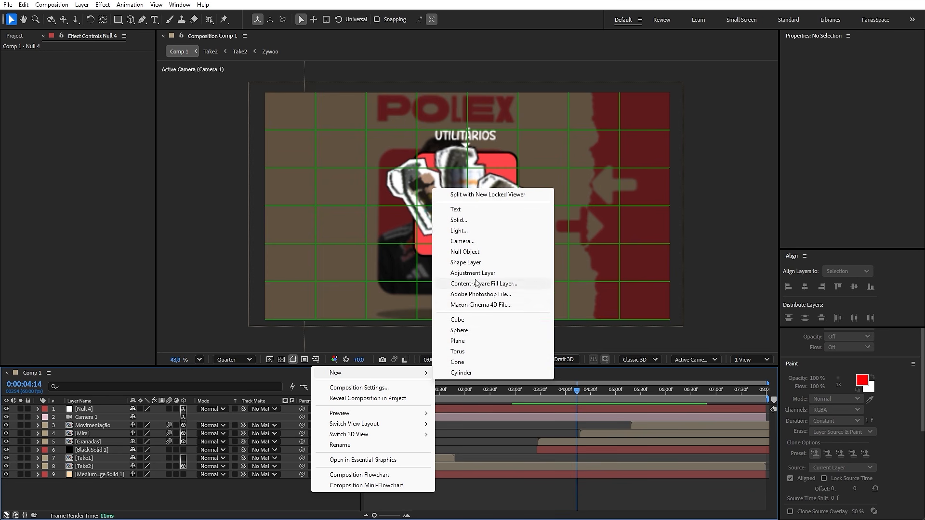
click(457, 252)
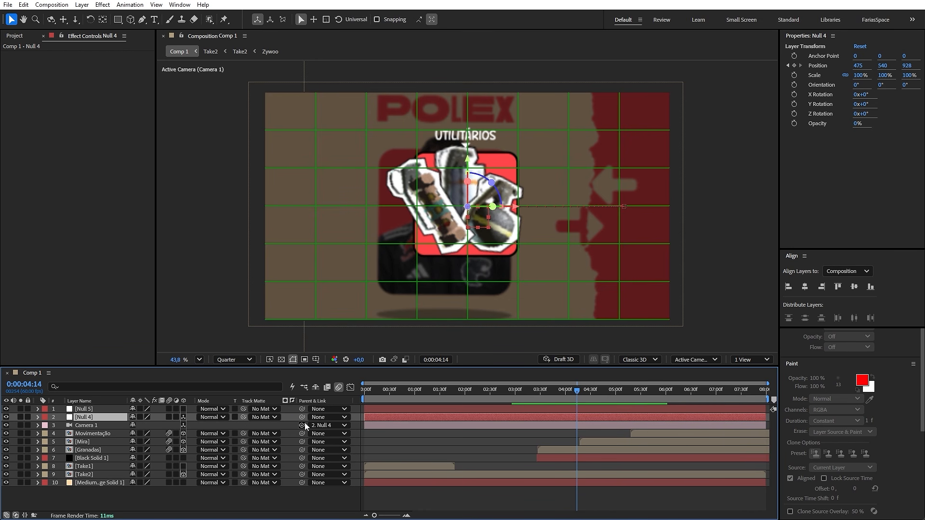
drag(244, 424, 92, 410)
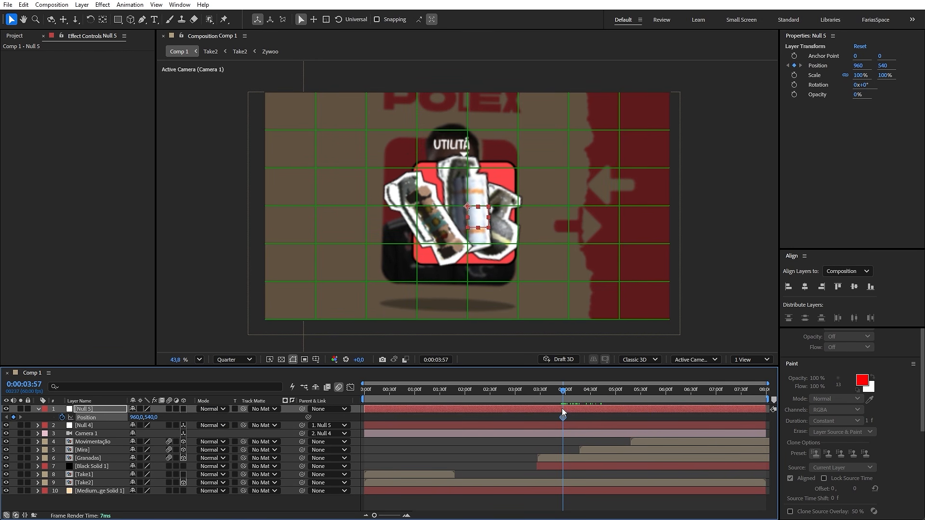
Step: Keyframe Null 5's position from 960, 540 at 0:00:03:57 to 1445, 540 at 0:00:04:48 and ease both keyframes
drag(563, 391, 606, 397)
drag(134, 417, 351, 395)
drag(635, 417, 503, 422)
key(F9)
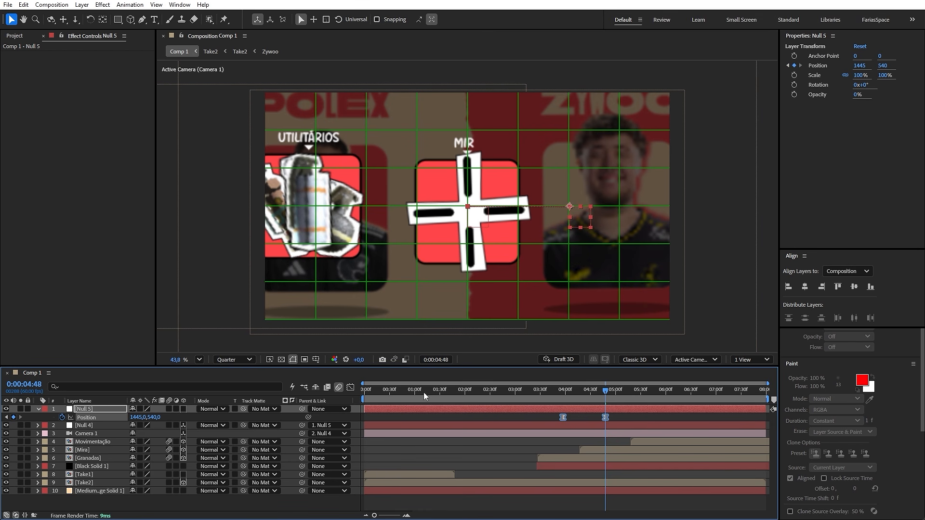
Step: Steepen the speed graph of Null 5's position move and preview the camera pan from Utilitários to Mira
click(351, 388)
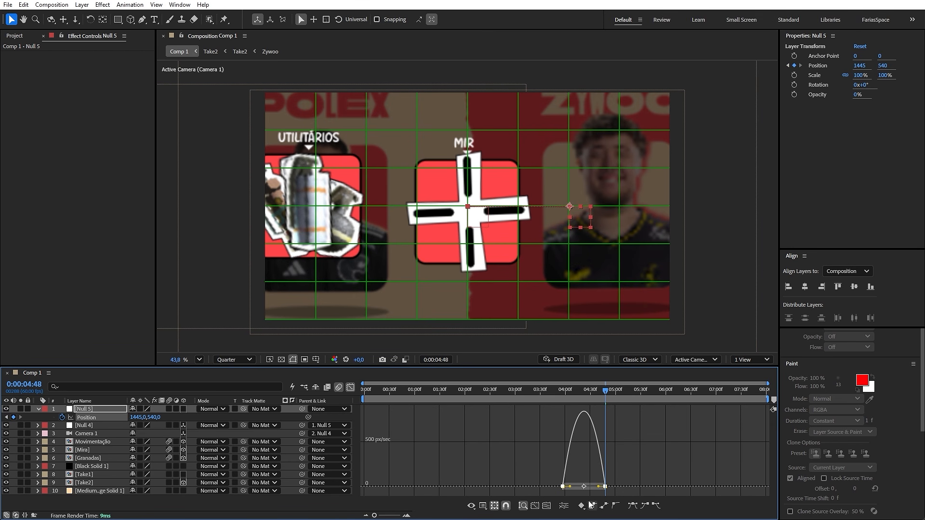
mouse_move(569, 487)
mouse_down()
mouse_move(591, 488)
mouse_move(583, 488)
mouse_up()
click(350, 388)
click(535, 391)
key(space)
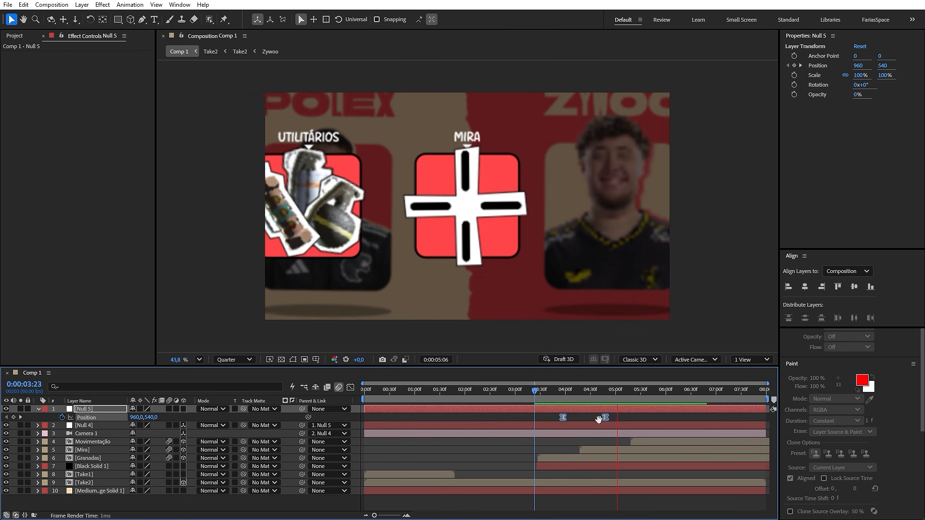
Step: Add a third null object, Null 6, and parent Null 5 to it
right_click(322, 501)
mouse_move(379, 377)
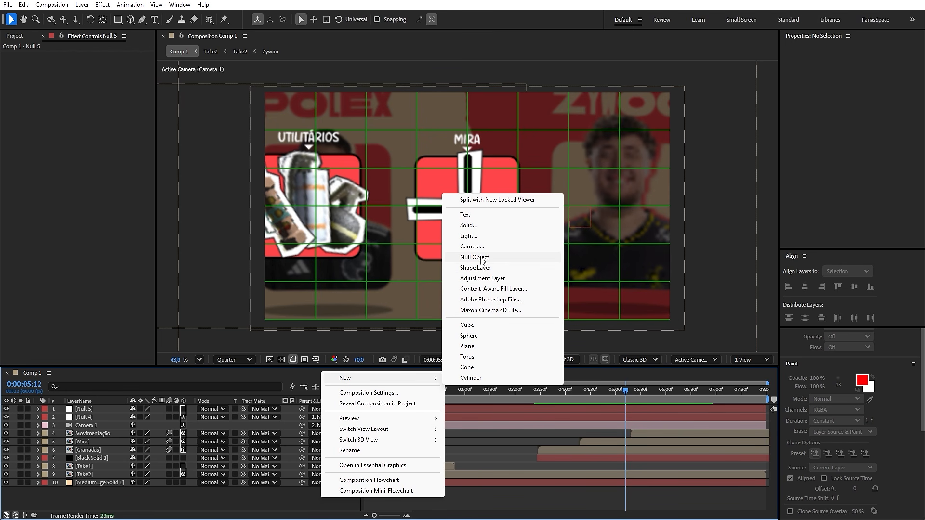
click(482, 260)
click(160, 419)
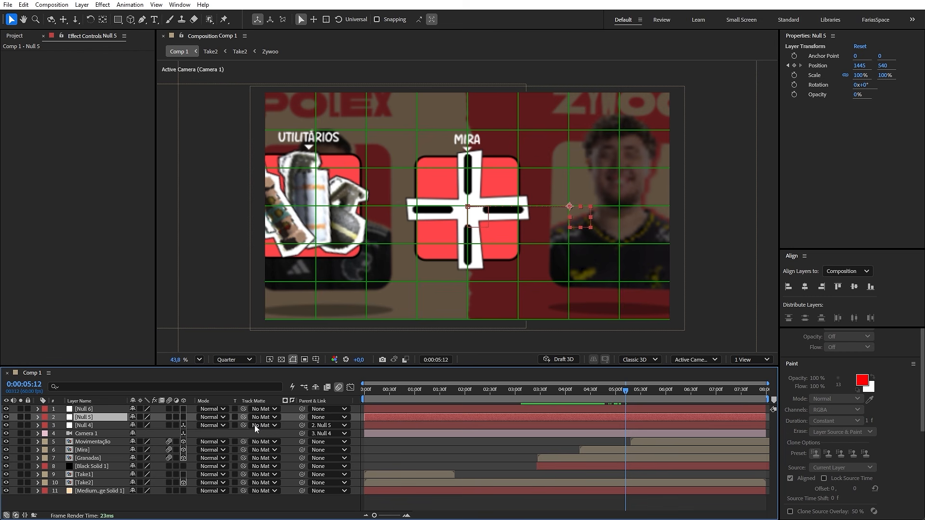
drag(303, 418, 77, 409)
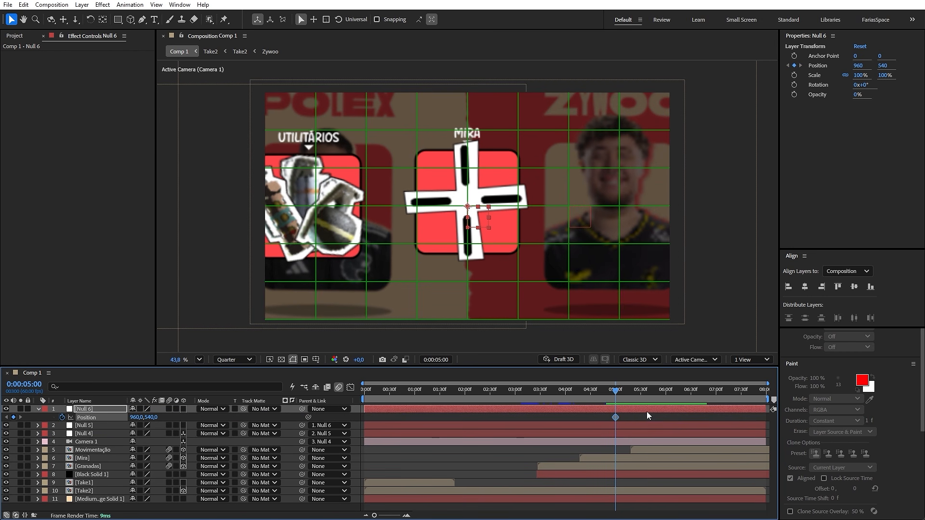
Step: Keyframe Null 6's position to 1457, 540 at 0:00:05:47, ease the move, steepen its speed graph, and preview the pan
key(space)
drag(126, 416, 530, 410)
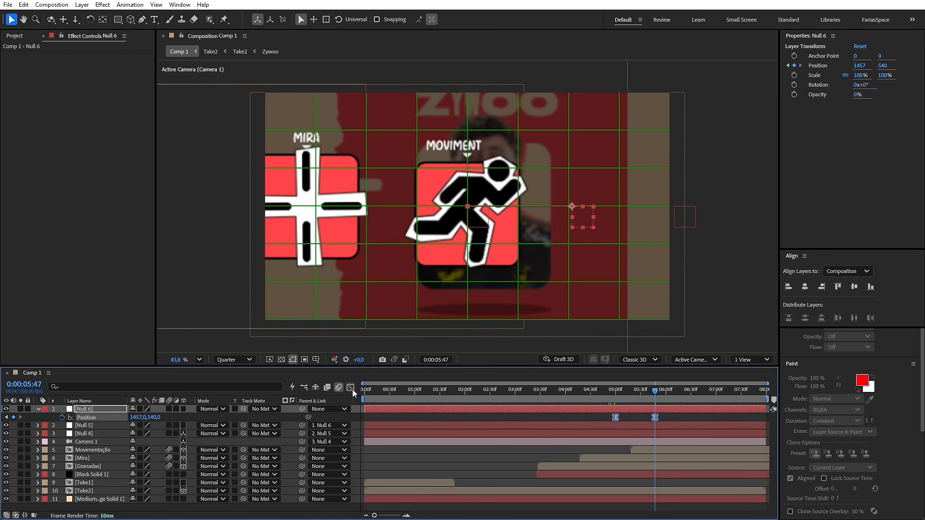
click(350, 388)
drag(602, 477, 631, 490)
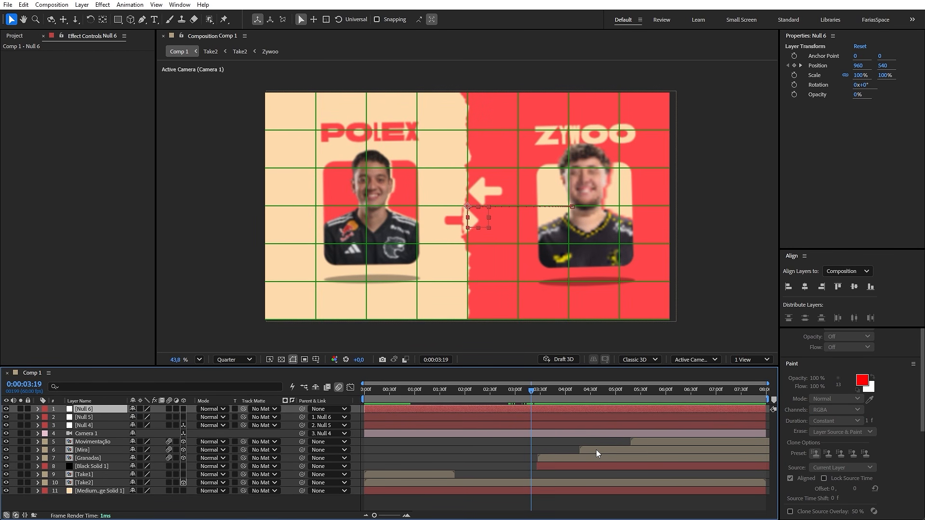
key(space)
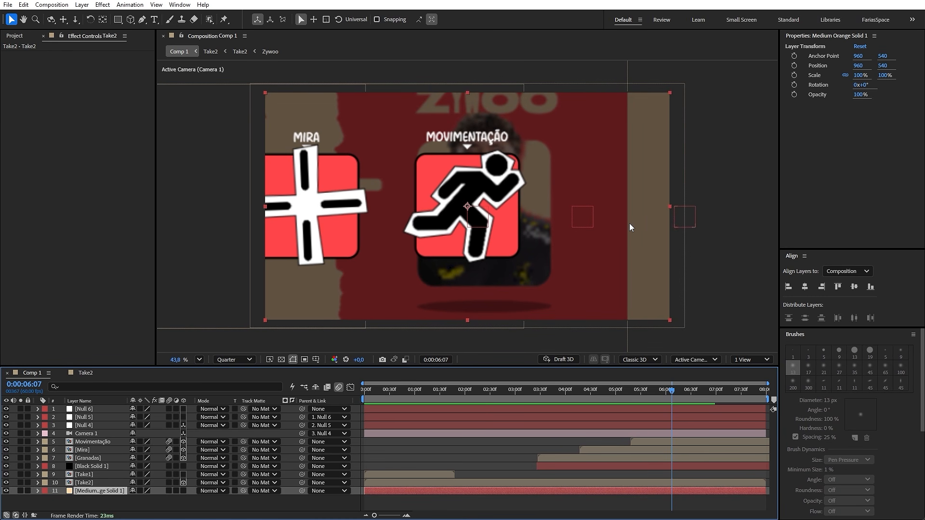
Step: Duplicate the medium orange background solid and trim the copy to start at 0:00:05:21
click(636, 454)
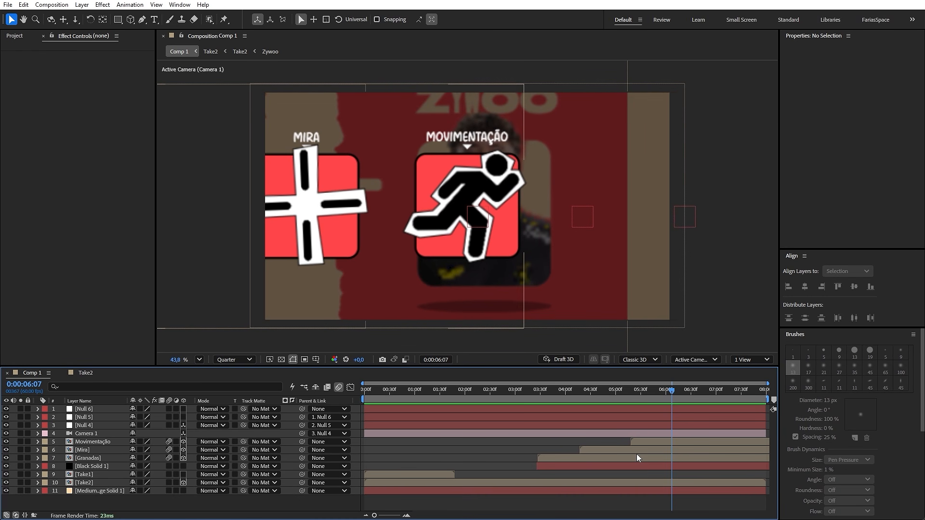
click(615, 484)
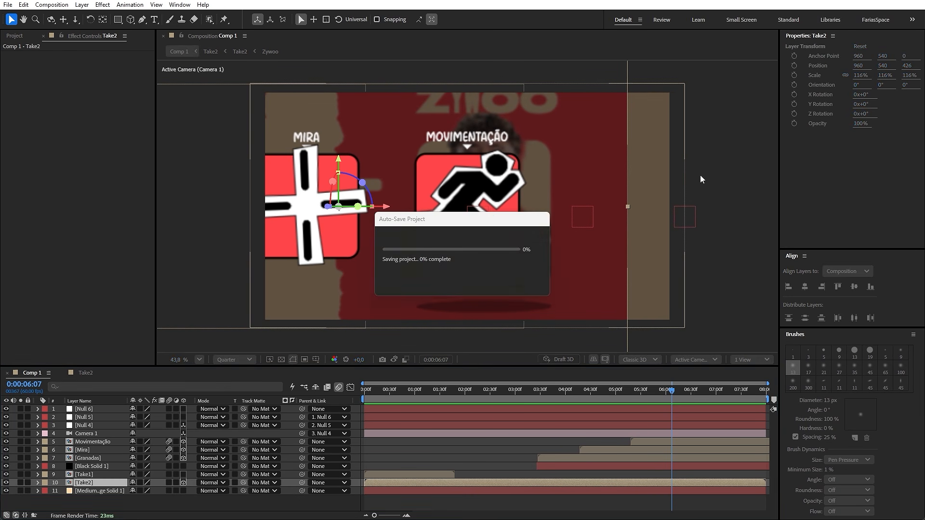
click(604, 488)
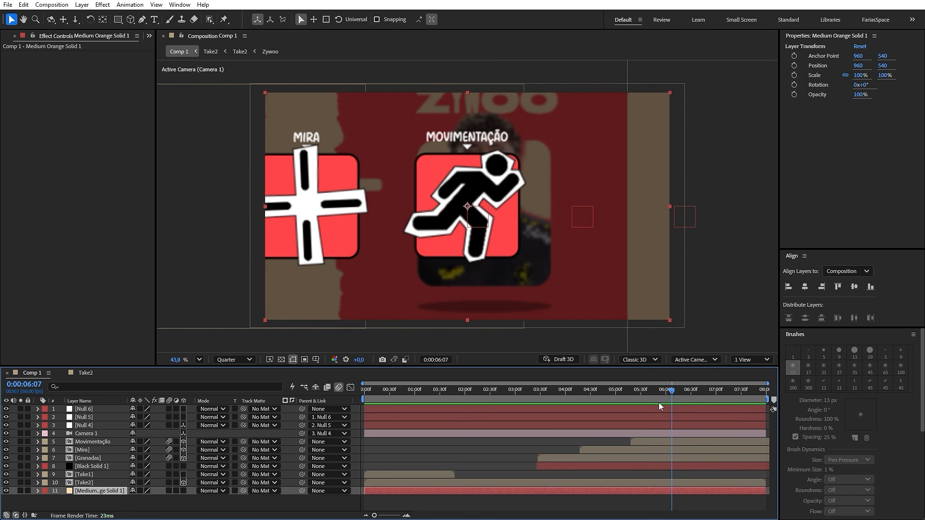
drag(674, 398, 633, 390)
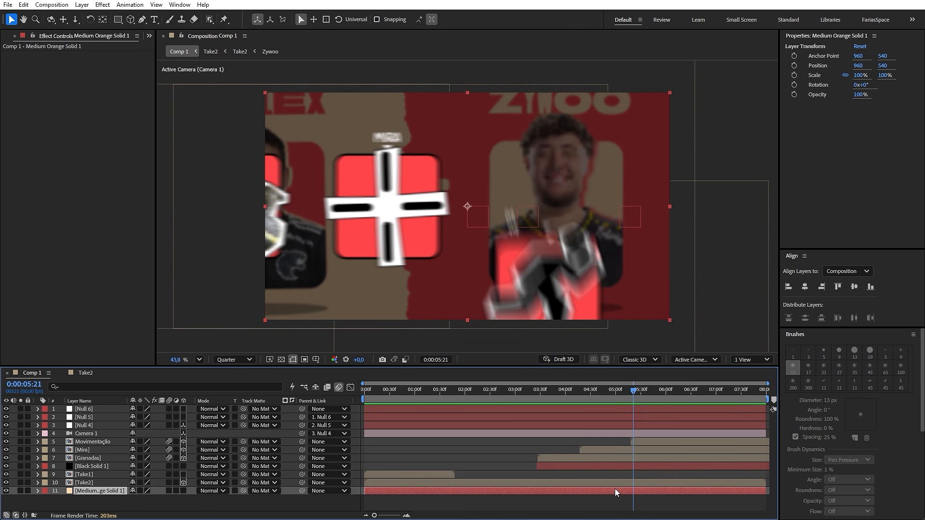
key(ctrl+d)
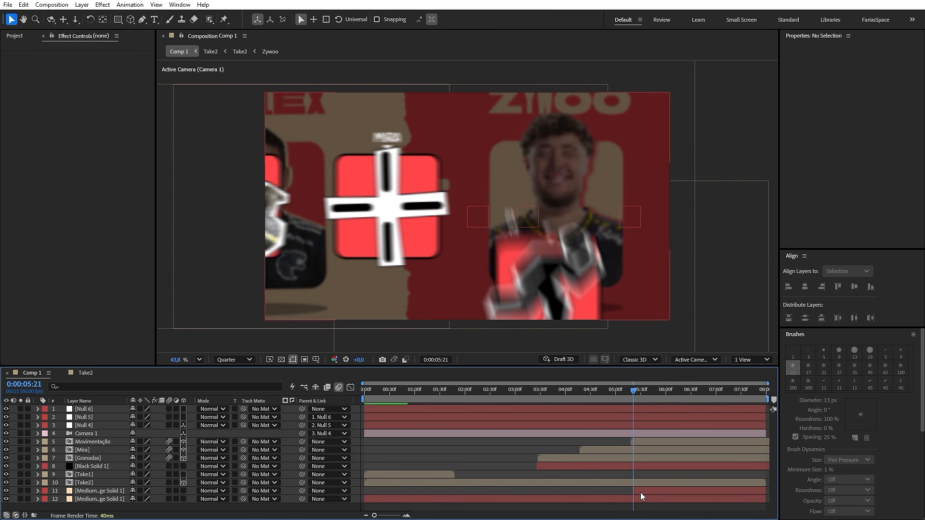
key(alt+bracketleft)
Step: Recolour the trimmed background solid with the red sampled from the composition, as a new solid for this layer only
key(ctrl+shift+y)
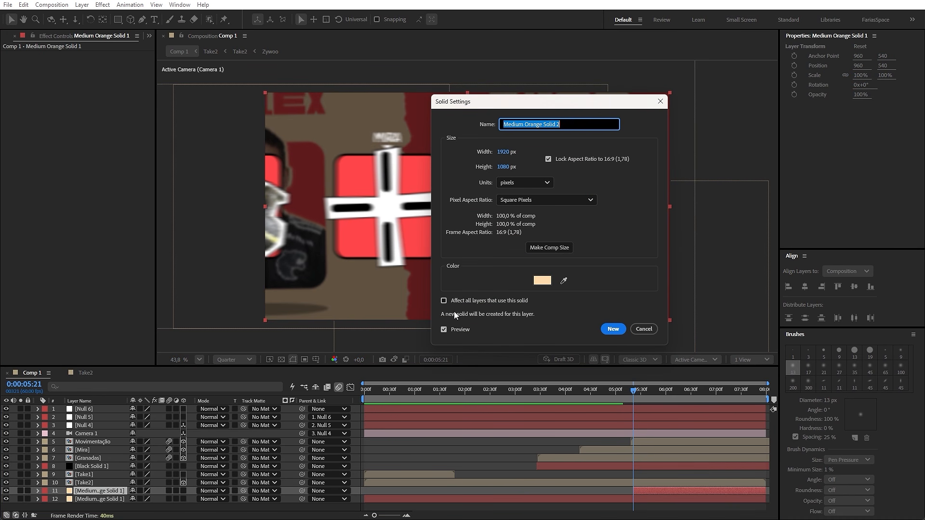
click(564, 281)
click(417, 235)
click(612, 329)
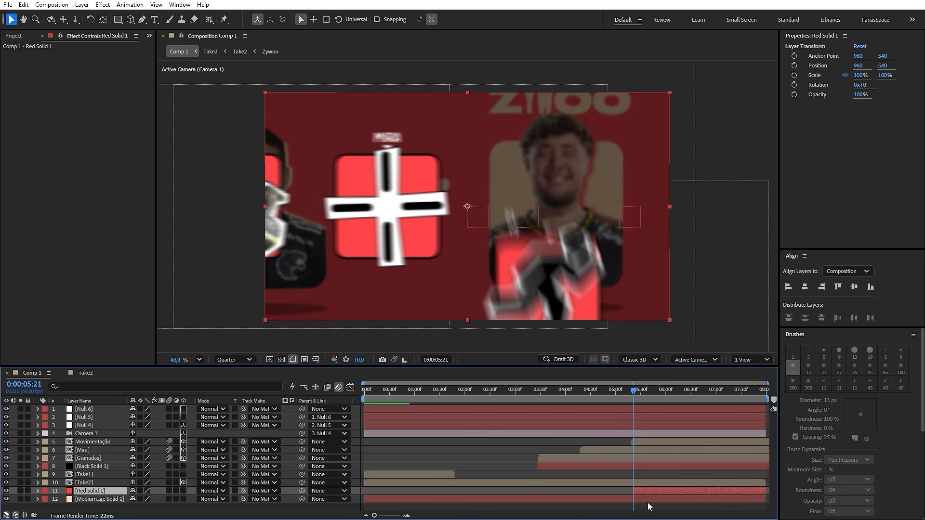
Step: Move the red solid horizontally to about 2479, 540 so it fills only the far side of the background, and check the pan
key(p)
click(728, 389)
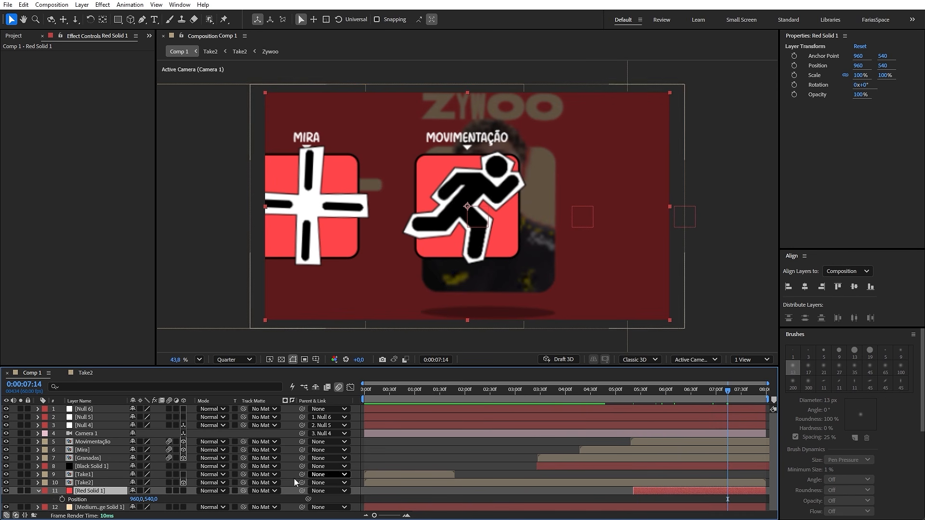
drag(139, 499, 537, 471)
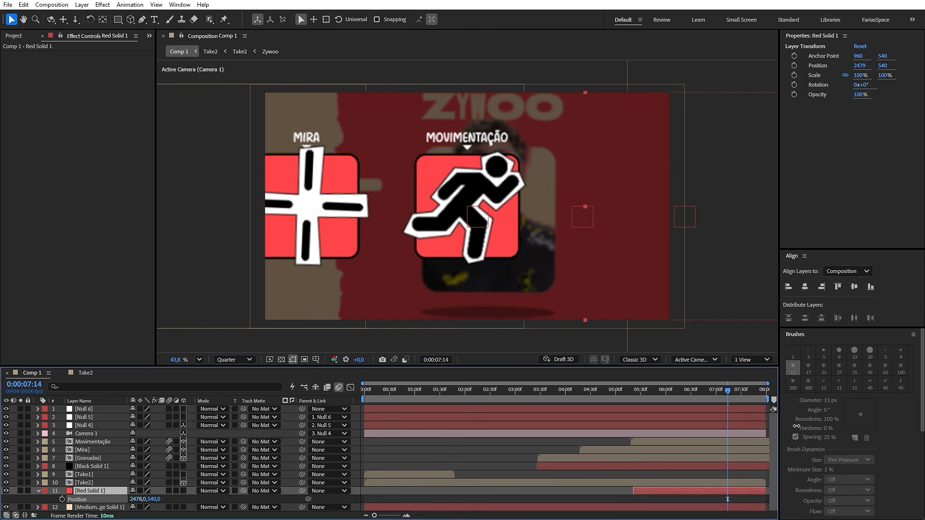
key(p)
drag(636, 393, 678, 391)
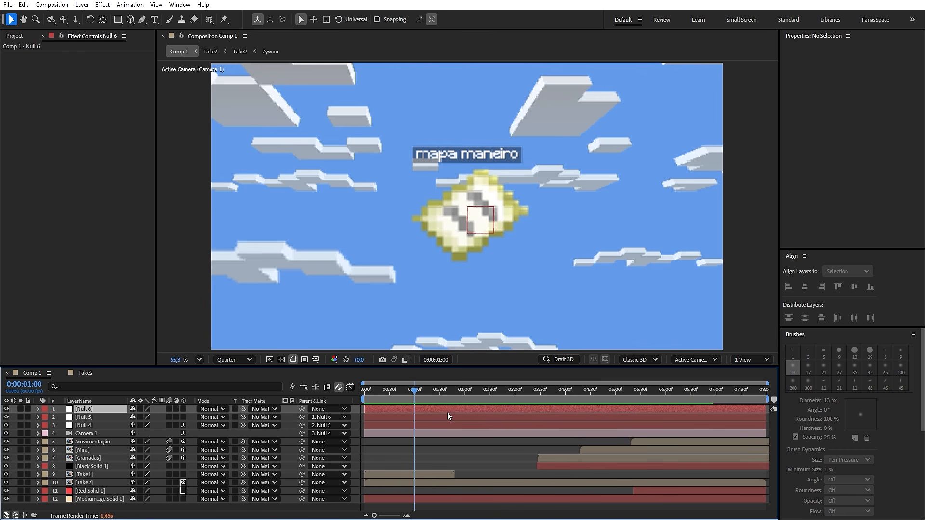
Step: Add an adjustment layer above Null 6 and apply the S_HalfTone effect to it
click(448, 413)
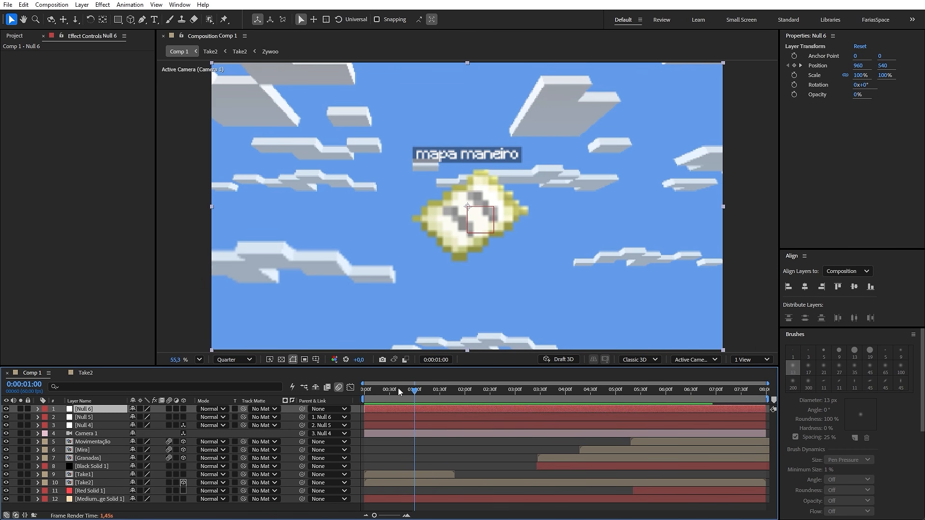
key(ctrl+alt+y)
key(ctrl+space)
text(half)
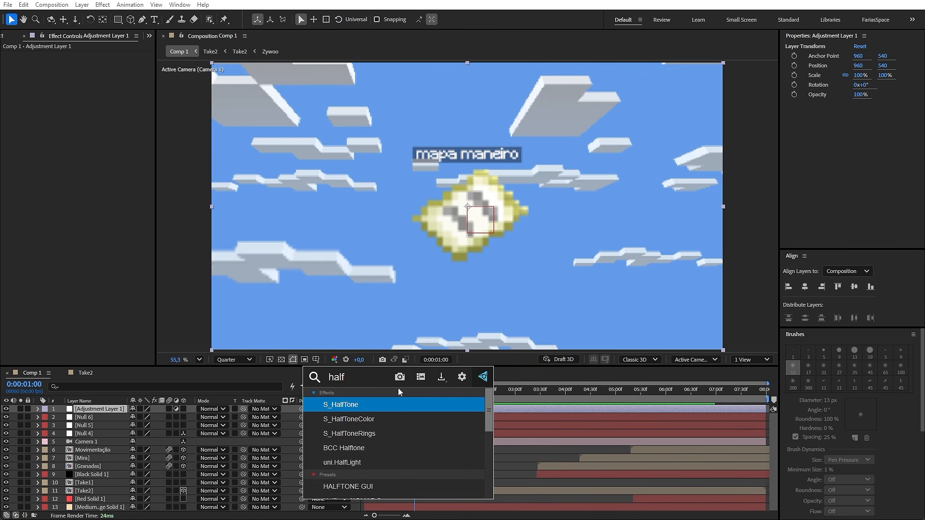
click(374, 406)
Step: Set the halftone's dots frequency to 400 and the adjustment layer's blending mode to Overlay
click(92, 118)
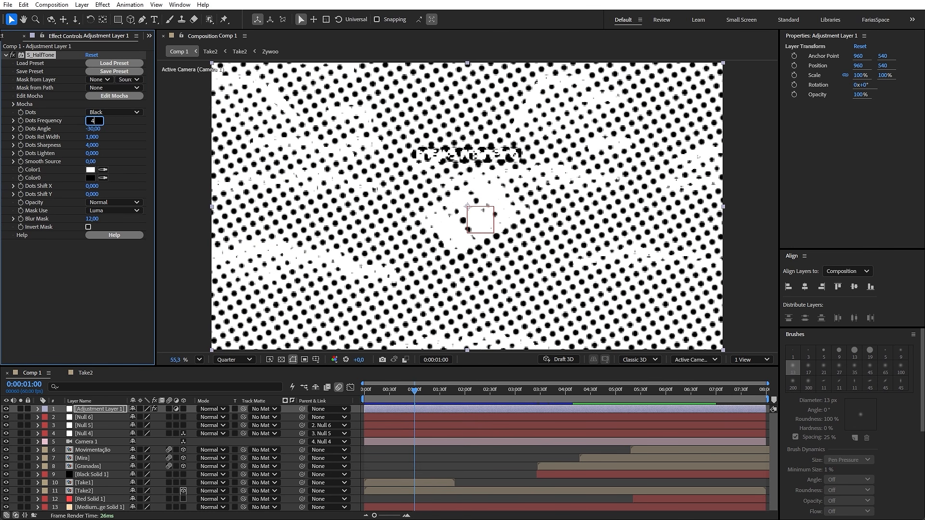
key(Return)
click(209, 409)
click(249, 273)
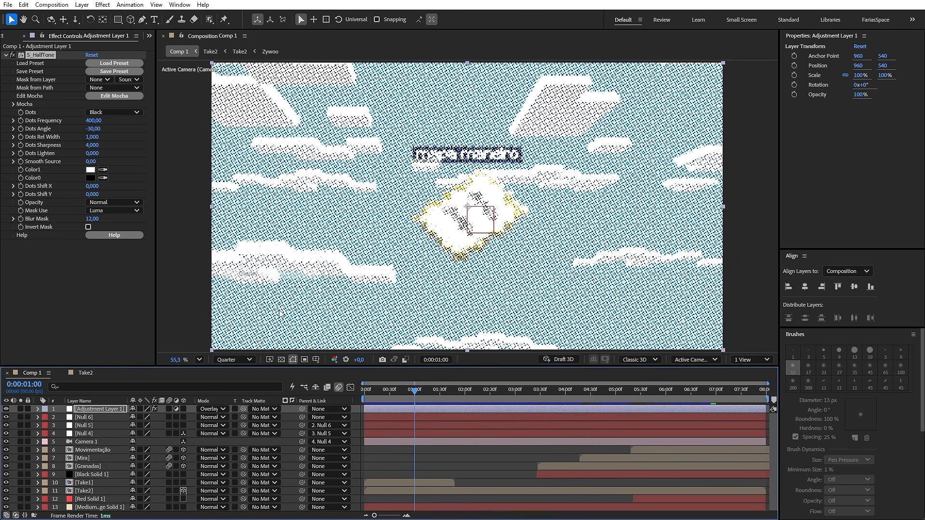
Step: Set the halftone adjustment layer's opacity to 15% and inspect the texture at Full preview resolution
text(t15)
key(Return)
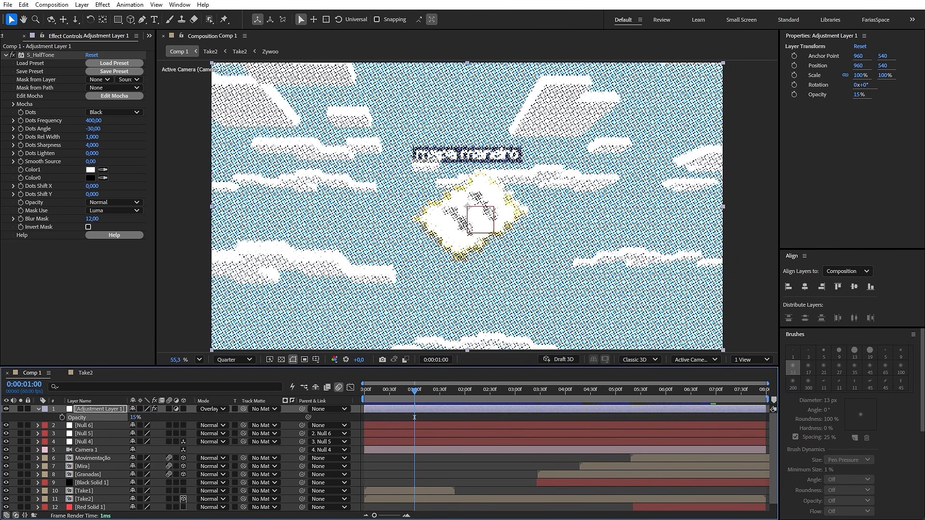
click(235, 360)
click(226, 371)
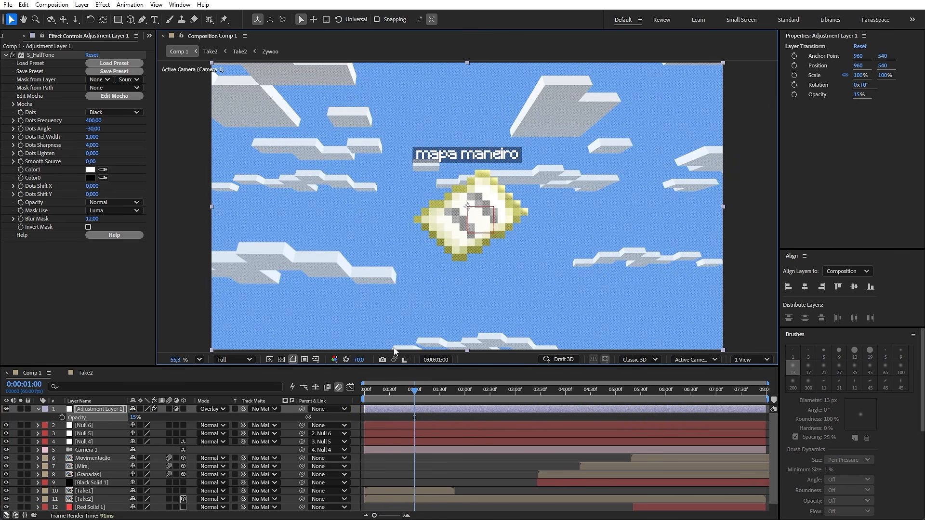
scroll(438, 159, up, 3)
scroll(489, 217, down, 5)
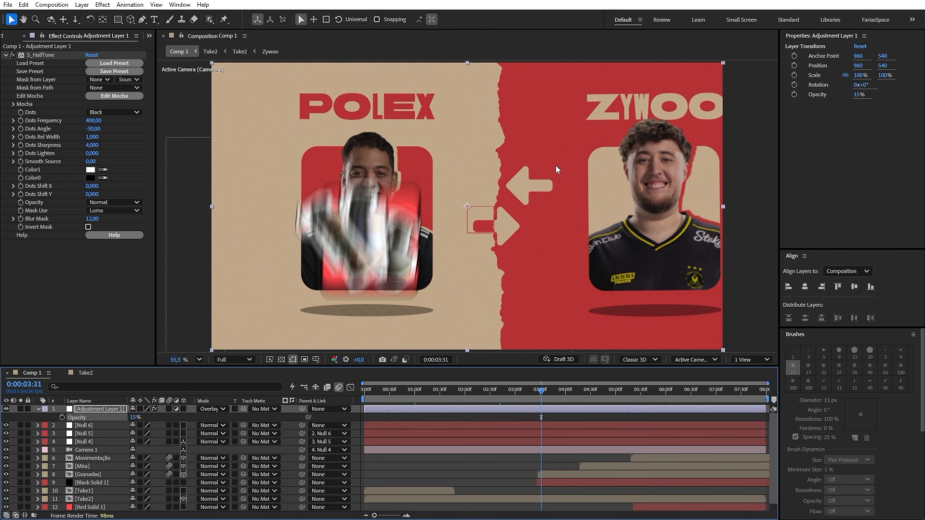
click(596, 389)
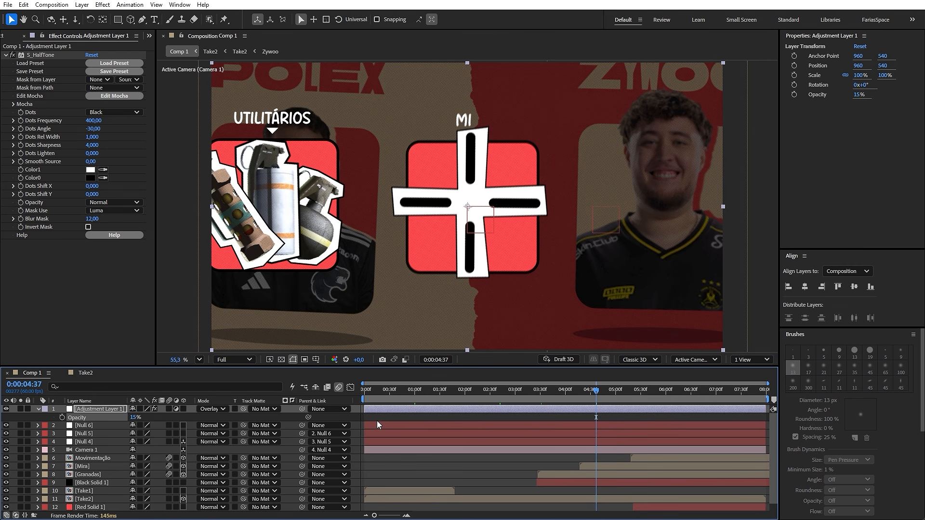
Step: Add a second adjustment layer on top with the Posterize Time effect at a frame rate of 15
key(ctrl+alt+y)
key(ctrl+space)
text(poster)
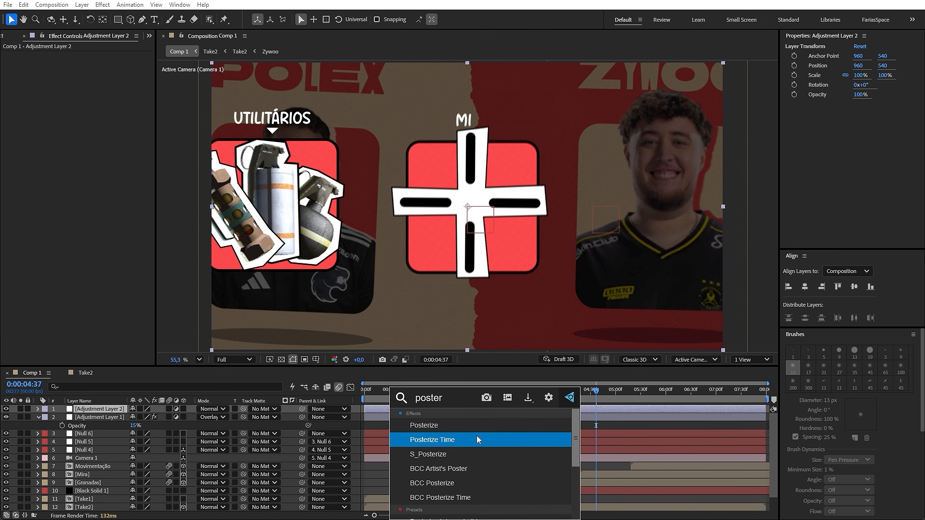
click(477, 440)
click(95, 64)
text(1)
key(Return)
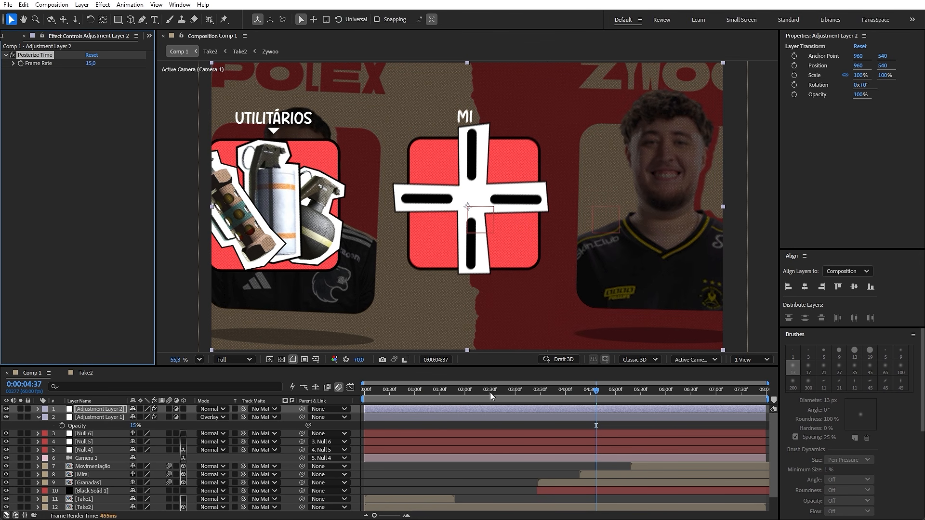
Step: Play back the finished animation from 0:00:00:00
click(235, 359)
click(244, 426)
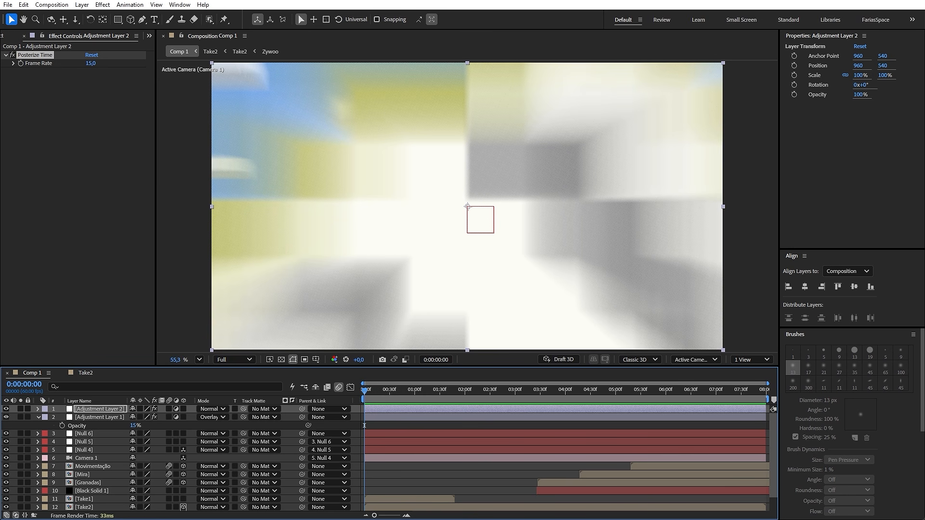
key(space)
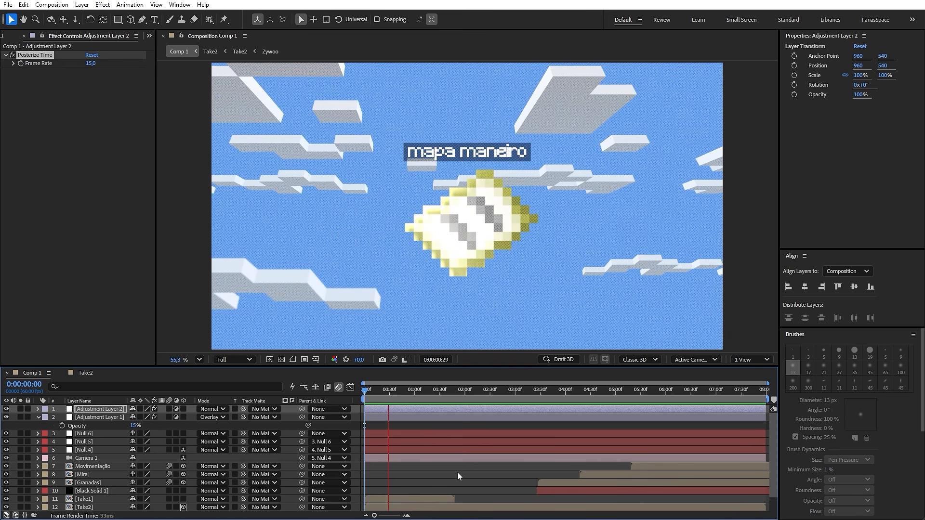